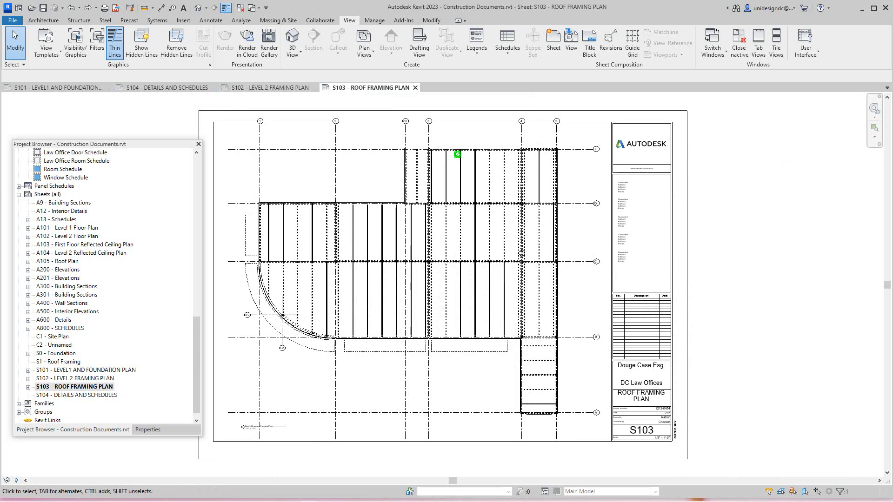
Step: Review the S101 Level 1 and foundation plan sheet and the S103 roof framing plan sheet
{"action": "left_click", "coordinate": [58, 88]}
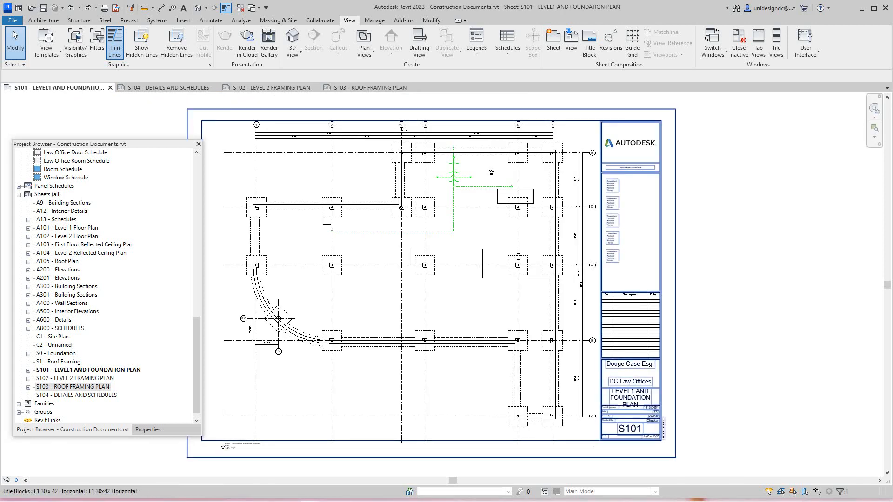
{"action": "scroll", "coordinate": [638, 440], "scroll_direction": "up", "scroll_amount": 3}
{"action": "middle_click_drag", "start_coordinate": [638, 440], "coordinate": [664, 452]}
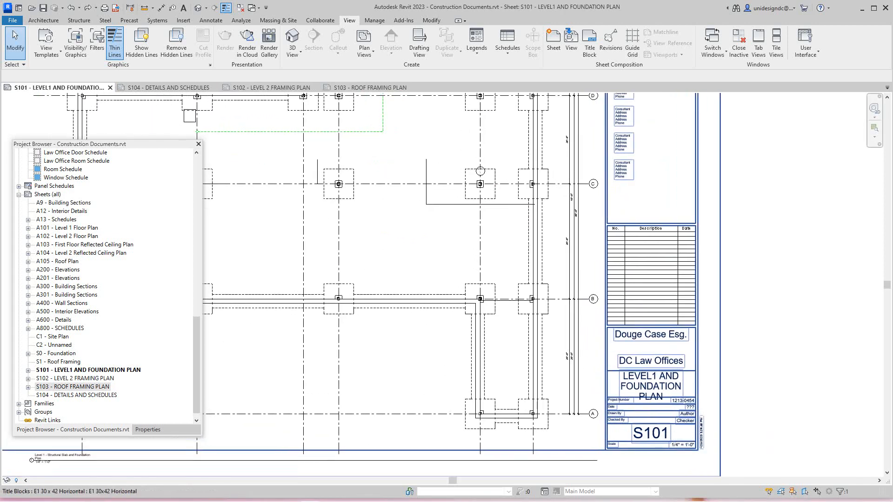
{"action": "scroll", "coordinate": [640, 380], "scroll_direction": "down", "scroll_amount": 3}
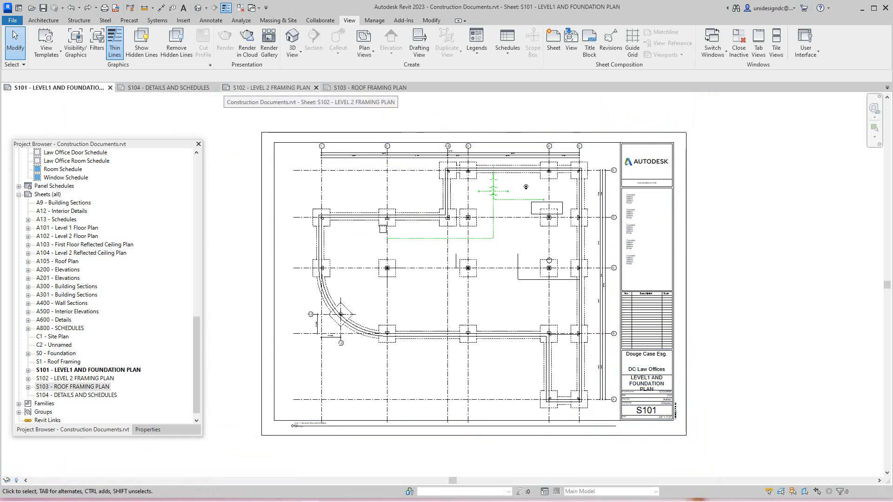
{"action": "left_click", "coordinate": [370, 87]}
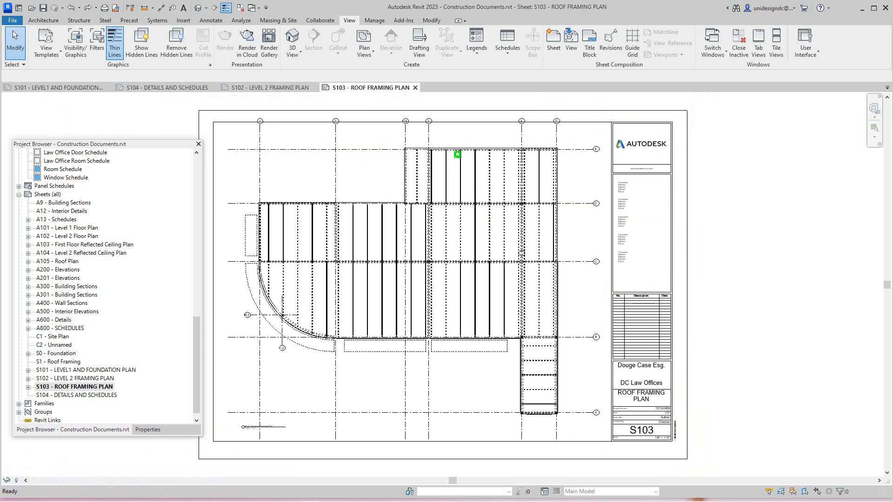
Step: Place the LAW OFFICE COLUMN SCHEDULE along the lower part of sheet S104 - DETAILS AND SCHEDULES, dismissing the save reminder
{"action": "left_click", "coordinate": [166, 87]}
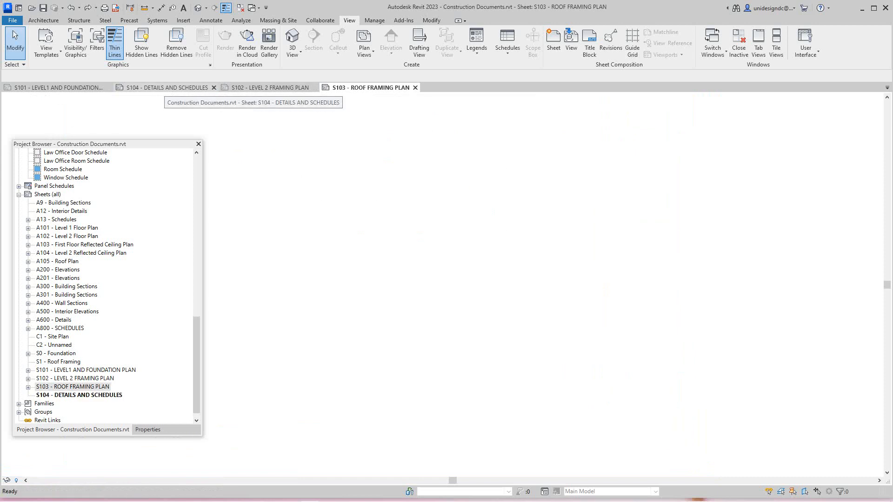
{"action": "middle_click", "coordinate": [442, 285]}
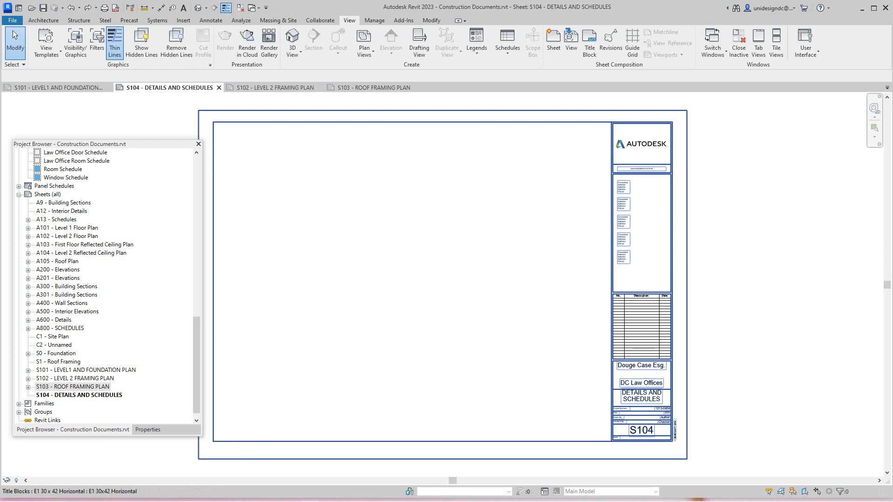
{"action": "scroll", "coordinate": [107, 283], "scroll_direction": "up", "scroll_amount": 5}
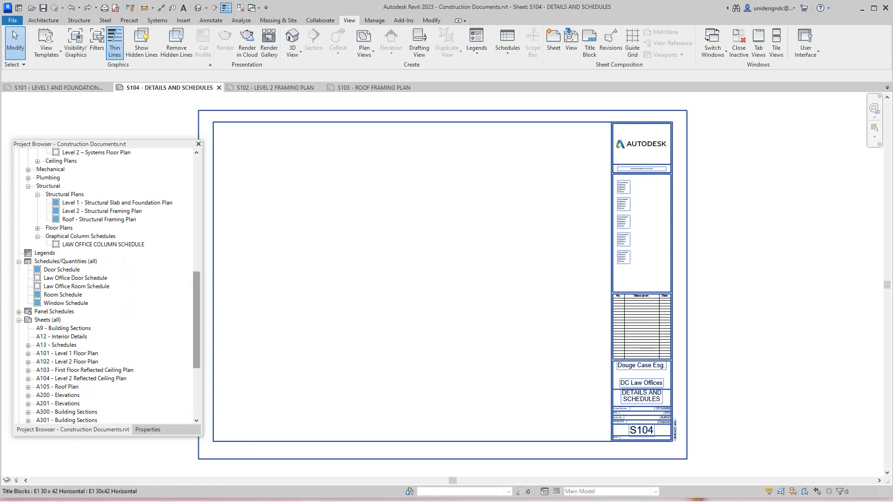
{"action": "scroll", "coordinate": [107, 284], "scroll_direction": "up", "scroll_amount": 2}
{"action": "scroll", "coordinate": [107, 283], "scroll_direction": "up", "scroll_amount": 1}
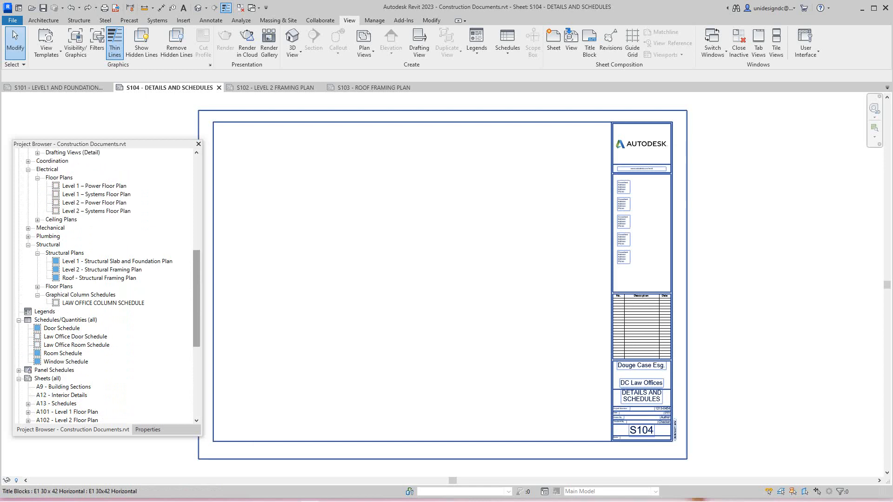
{"action": "left_click", "coordinate": [103, 303]}
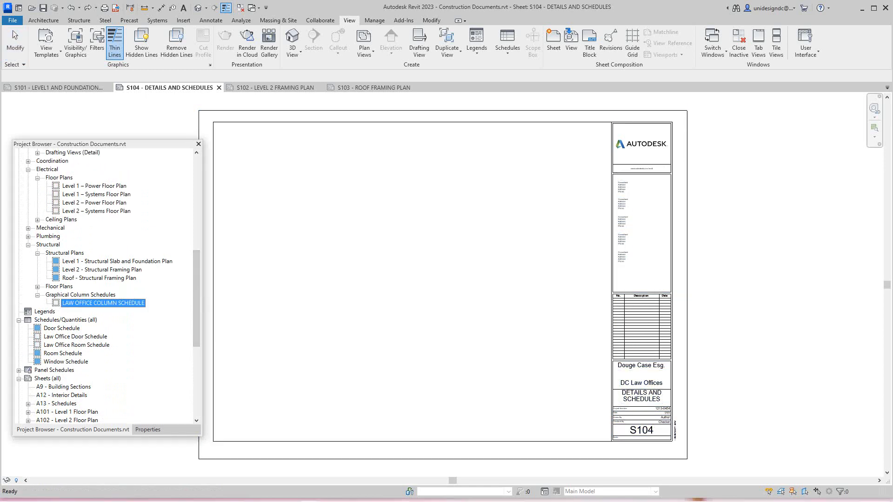
{"action": "left_click_drag", "start_coordinate": [103, 303], "coordinate": [303, 389]}
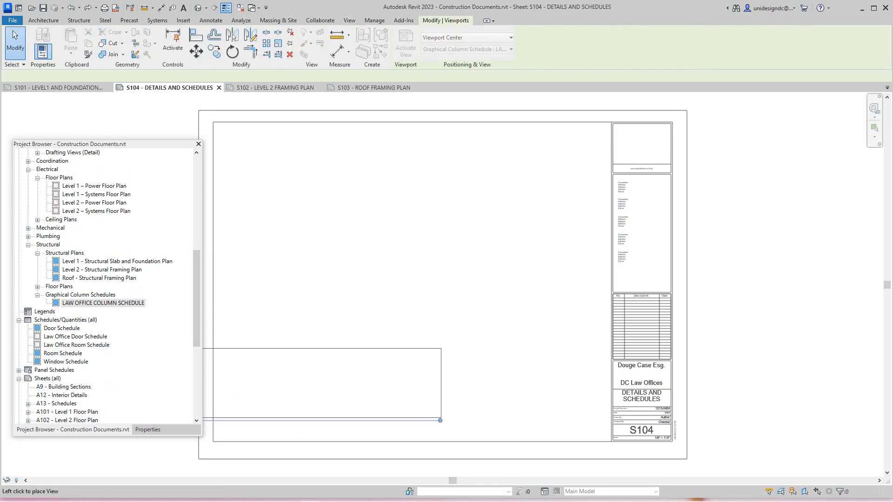
{"action": "left_click", "coordinate": [381, 392]}
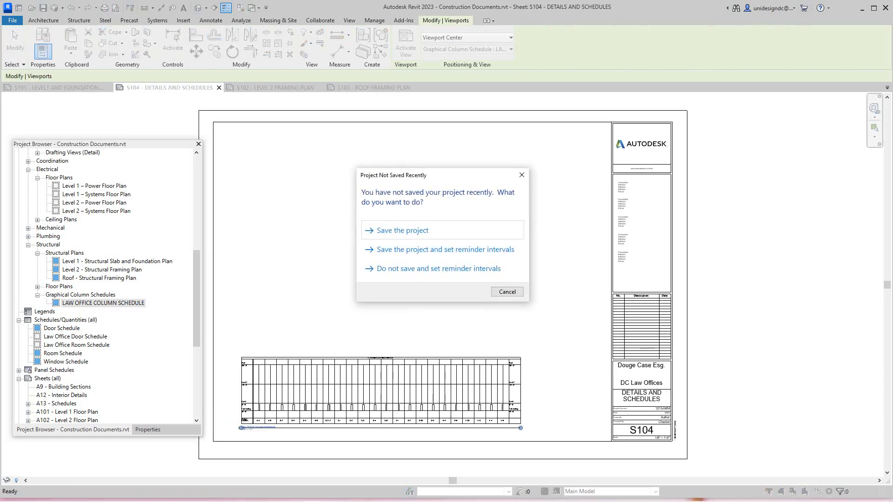
{"action": "left_click", "coordinate": [508, 292]}
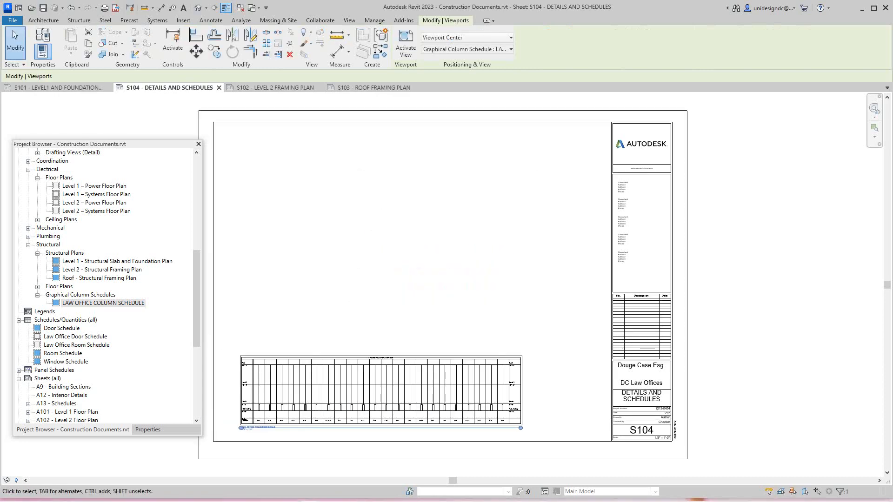
Step: Examine the column schedule's fit and legibility on sheet S104, and clear its selection
{"action": "scroll", "coordinate": [331, 284], "scroll_direction": "down", "scroll_amount": 1}
{"action": "middle_click_drag", "start_coordinate": [331, 284], "coordinate": [354, 282]}
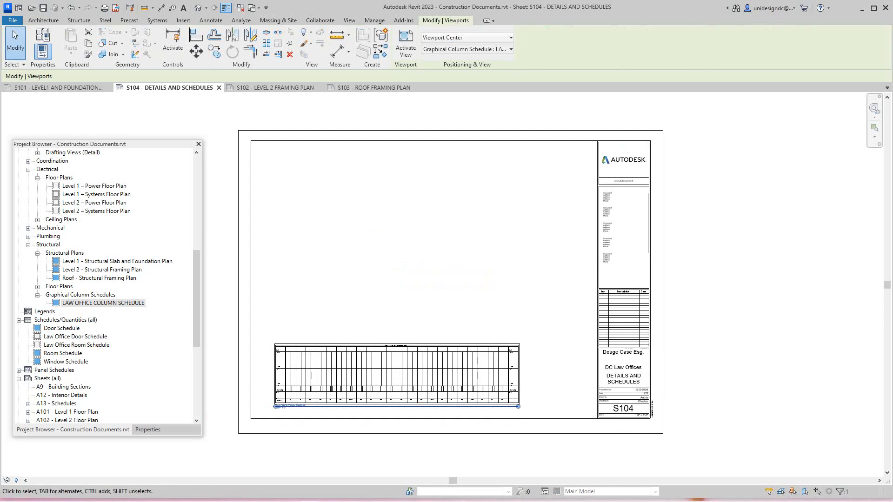
{"action": "scroll", "coordinate": [353, 282], "scroll_direction": "up", "scroll_amount": 1}
{"action": "scroll", "coordinate": [349, 278], "scroll_direction": "up", "scroll_amount": 2}
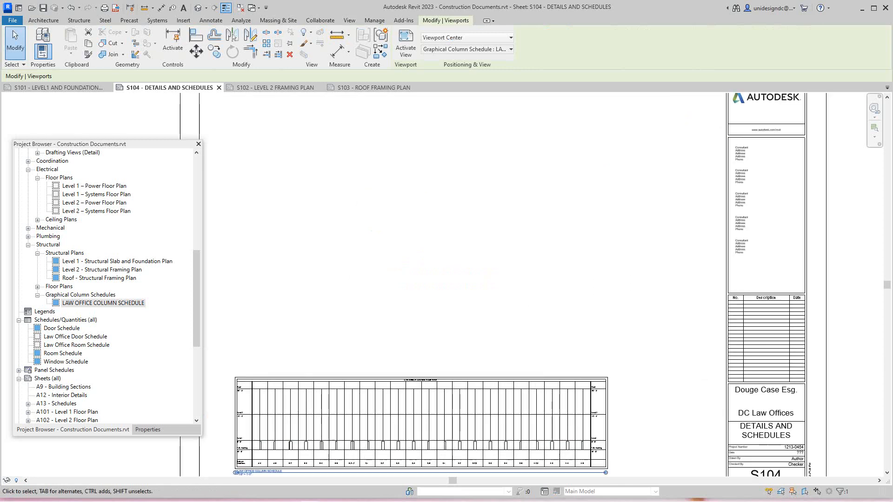
{"action": "scroll", "coordinate": [349, 278], "scroll_direction": "down", "scroll_amount": 3}
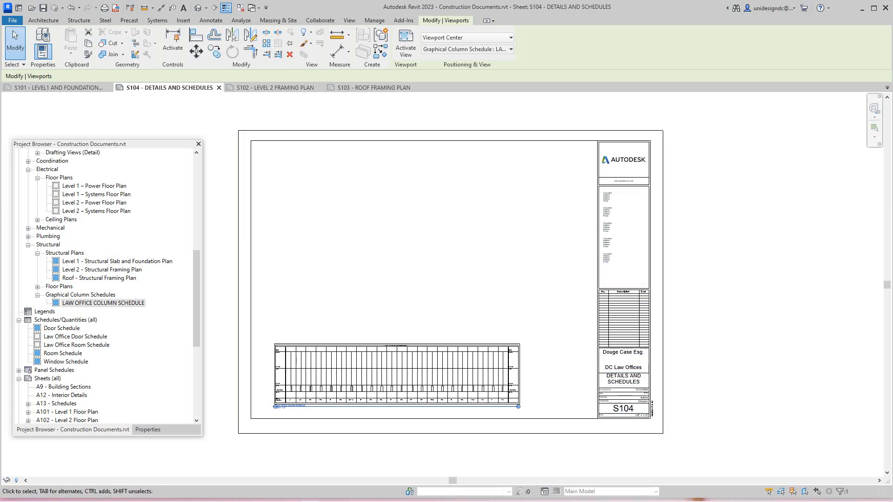
{"action": "scroll", "coordinate": [321, 219], "scroll_direction": "down", "scroll_amount": 2}
{"action": "scroll", "coordinate": [320, 220], "scroll_direction": "up", "scroll_amount": 2}
{"action": "scroll", "coordinate": [323, 217], "scroll_direction": "down", "scroll_amount": 1}
{"action": "scroll", "coordinate": [668, 146], "scroll_direction": "down", "scroll_amount": 1}
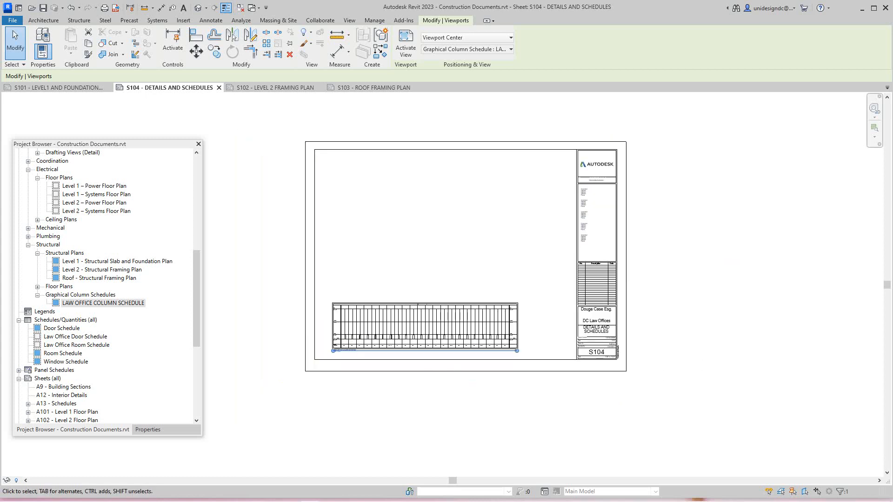
{"action": "scroll", "coordinate": [509, 201], "scroll_direction": "up", "scroll_amount": 2}
{"action": "key", "text": "Escape"}
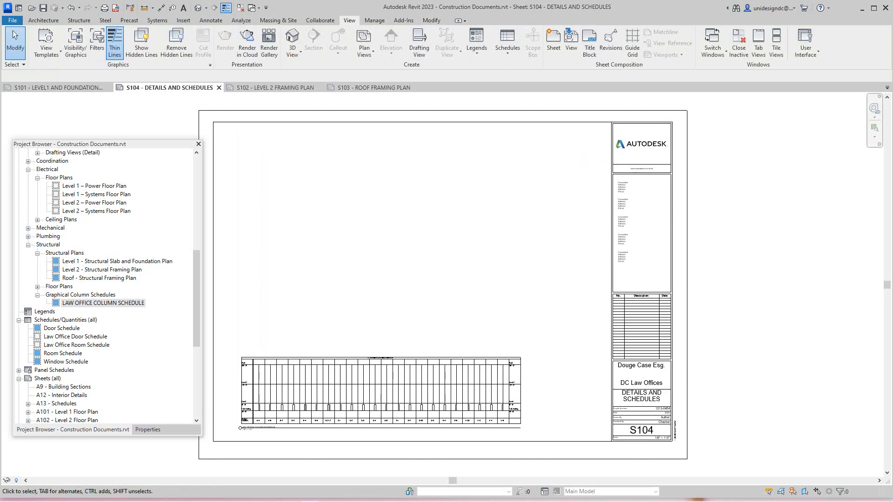
Step: Create a new material takeoff for the Structural Framing category, keeping the default name and the Project Completion phase
{"action": "left_click", "coordinate": [507, 44]}
{"action": "left_click", "coordinate": [515, 108]}
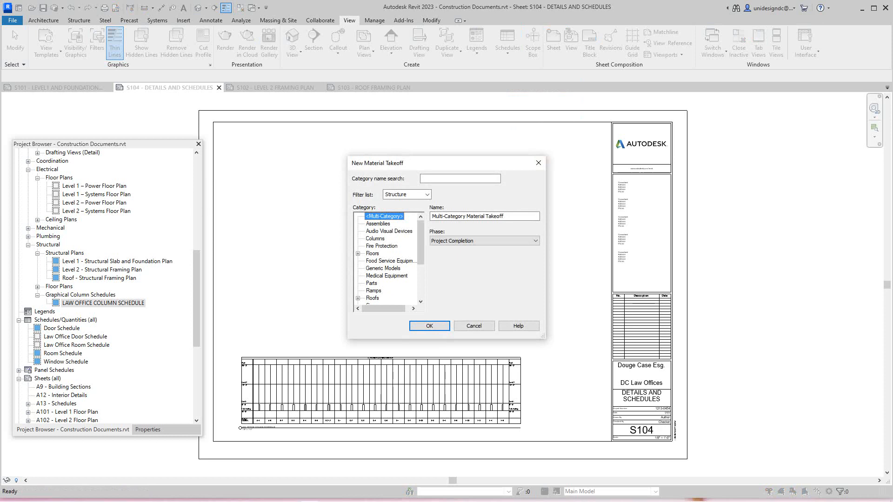
{"action": "scroll", "coordinate": [388, 258], "scroll_direction": "down", "scroll_amount": 3}
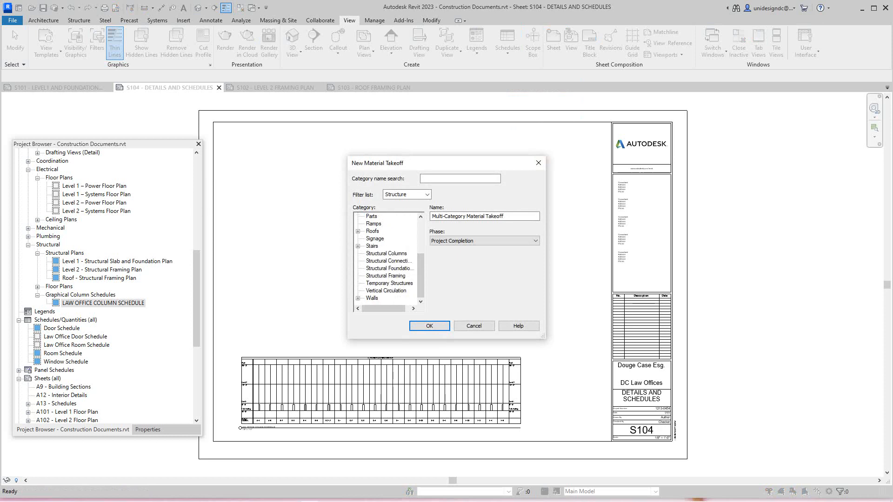
{"action": "scroll", "coordinate": [389, 258], "scroll_direction": "up", "scroll_amount": 3}
{"action": "scroll", "coordinate": [389, 258], "scroll_direction": "down", "scroll_amount": 3}
{"action": "scroll", "coordinate": [388, 258], "scroll_direction": "up", "scroll_amount": 3}
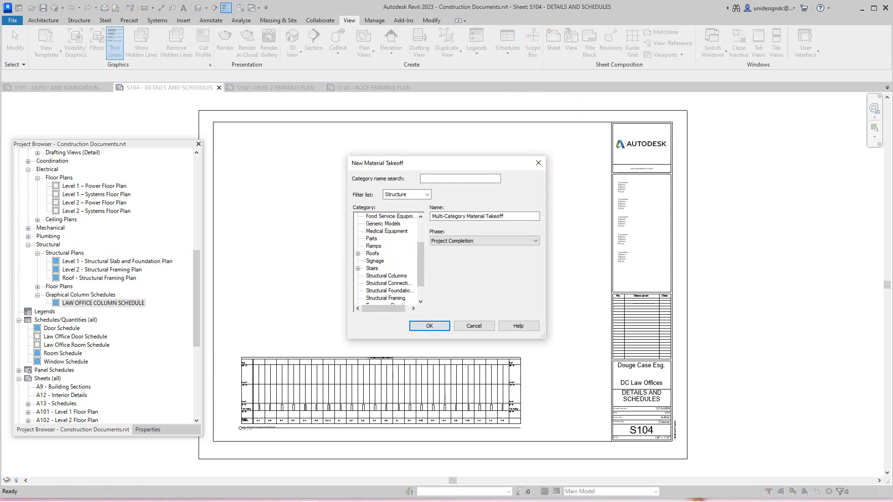
{"action": "scroll", "coordinate": [388, 258], "scroll_direction": "up", "scroll_amount": 1}
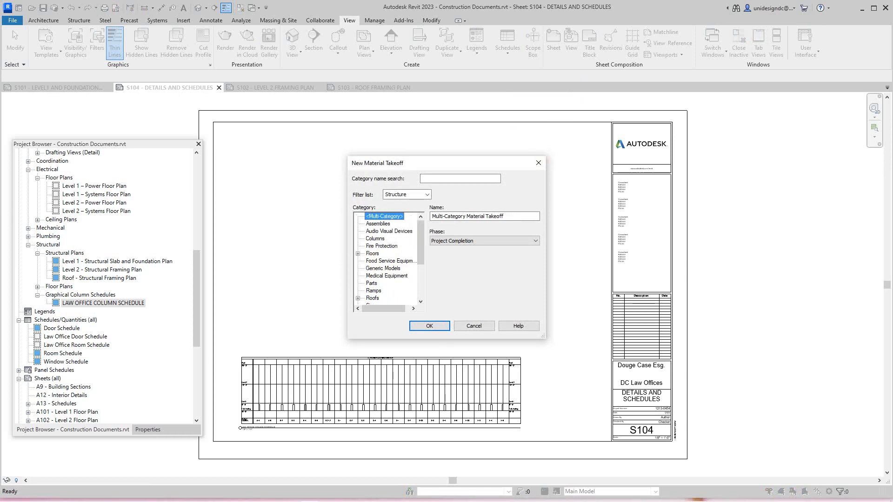
{"action": "scroll", "coordinate": [388, 258], "scroll_direction": "down", "scroll_amount": 3}
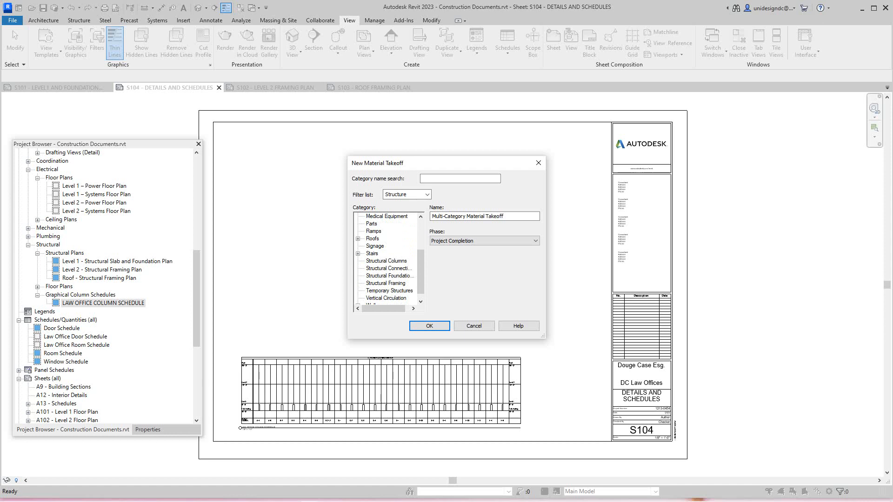
{"action": "left_click", "coordinate": [385, 283]}
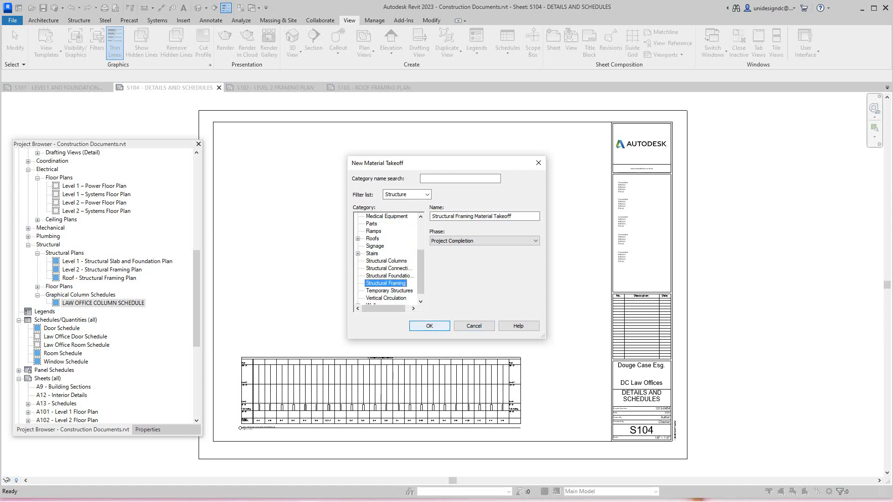
{"action": "key", "text": "Return"}
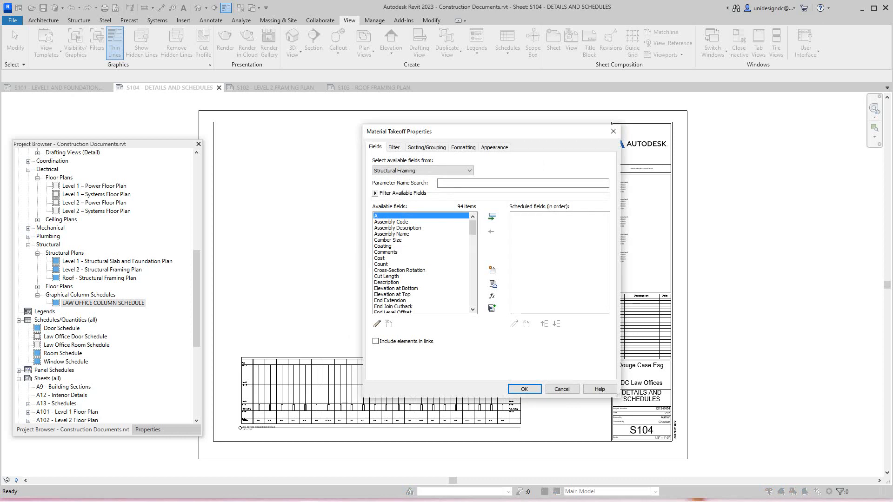
Step: Add the Type field to the scheduled fields of the structural framing material takeoff
{"action": "scroll", "coordinate": [423, 262], "scroll_direction": "down", "scroll_amount": 13}
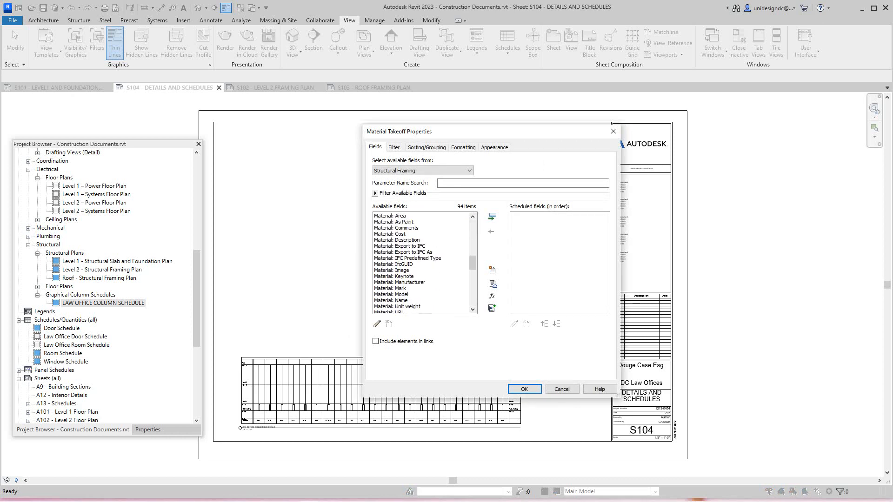
{"action": "scroll", "coordinate": [423, 262], "scroll_direction": "up", "scroll_amount": 3}
{"action": "scroll", "coordinate": [423, 263], "scroll_direction": "down", "scroll_amount": 13}
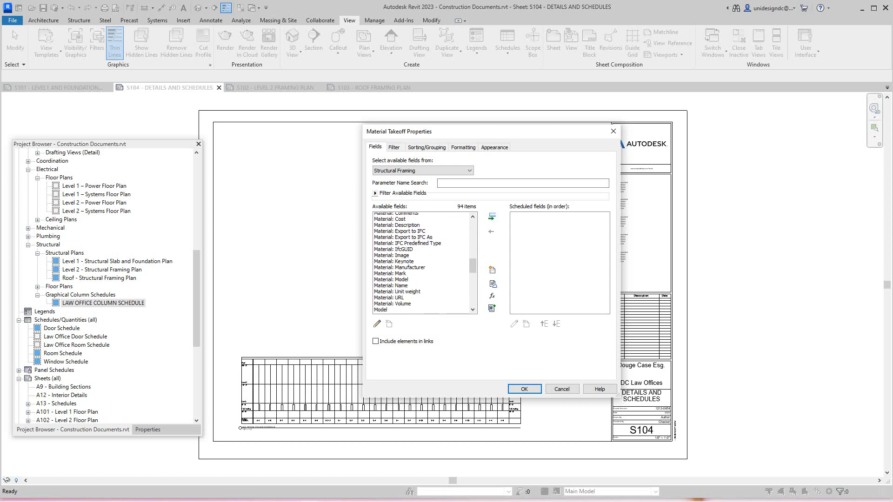
{"action": "scroll", "coordinate": [423, 262], "scroll_direction": "down", "scroll_amount": 3}
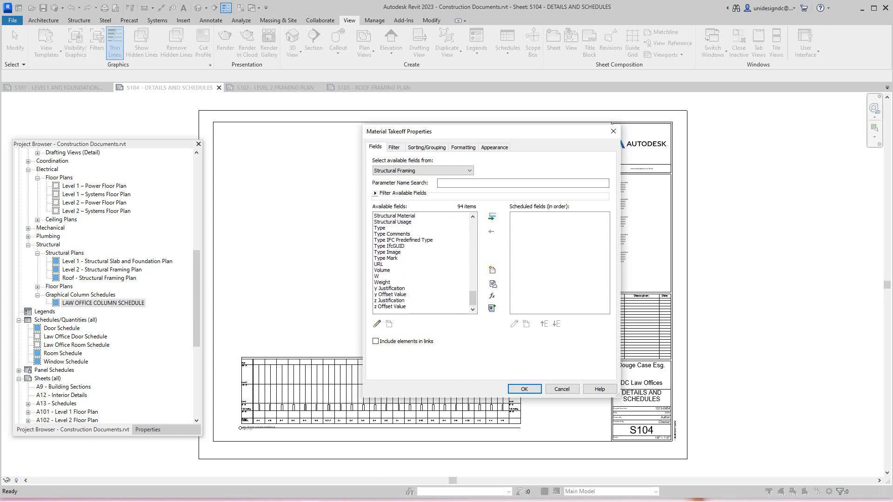
{"action": "left_click", "coordinate": [386, 228]}
{"action": "left_click", "coordinate": [492, 216]}
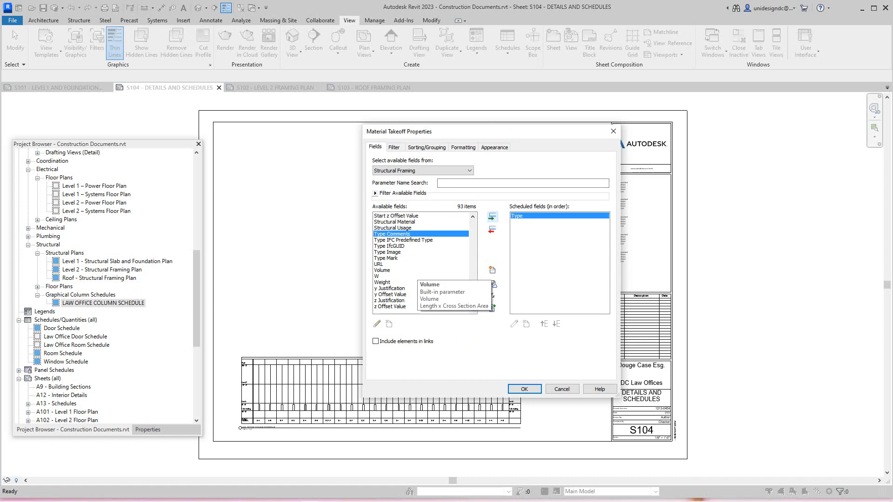
Step: Add the Material: Area and Material: Name fields to the scheduled fields of the structural framing takeoff
{"action": "scroll", "coordinate": [421, 263], "scroll_direction": "up", "scroll_amount": 10}
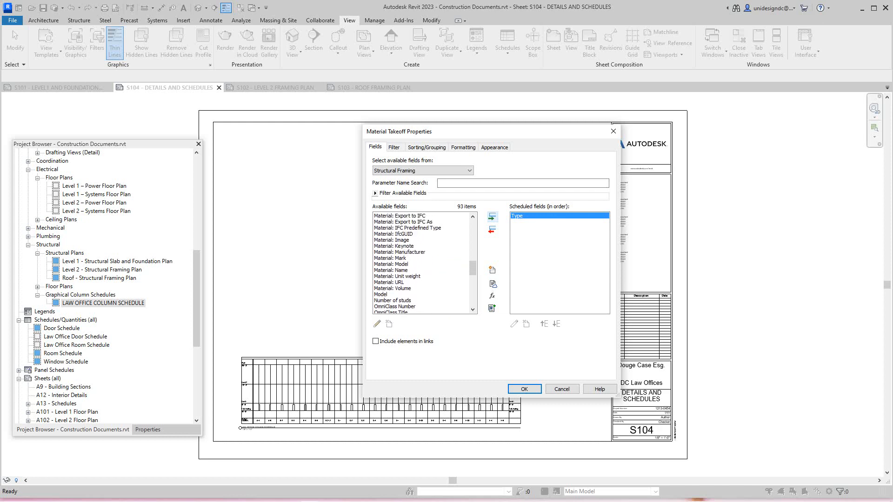
{"action": "scroll", "coordinate": [420, 263], "scroll_direction": "up", "scroll_amount": 2}
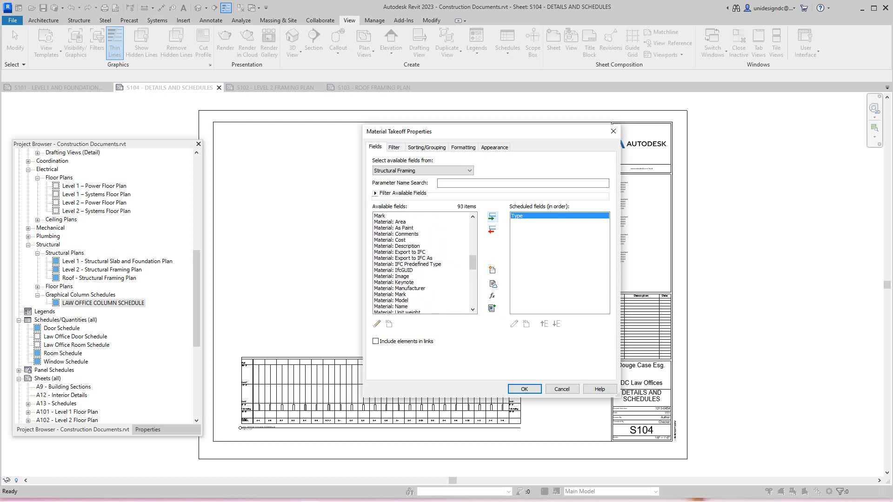
{"action": "left_click", "coordinate": [391, 222]}
{"action": "left_click", "coordinate": [493, 217]}
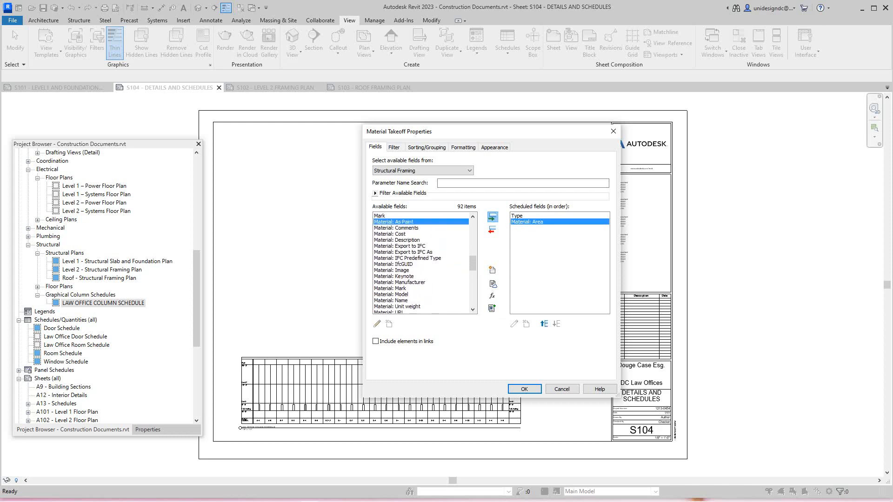
{"action": "scroll", "coordinate": [421, 262], "scroll_direction": "down", "scroll_amount": 2}
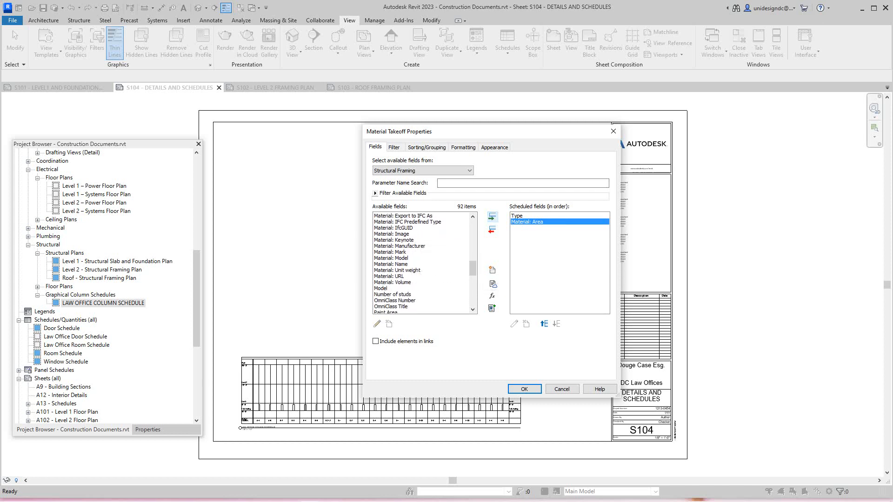
{"action": "left_click", "coordinate": [395, 264]}
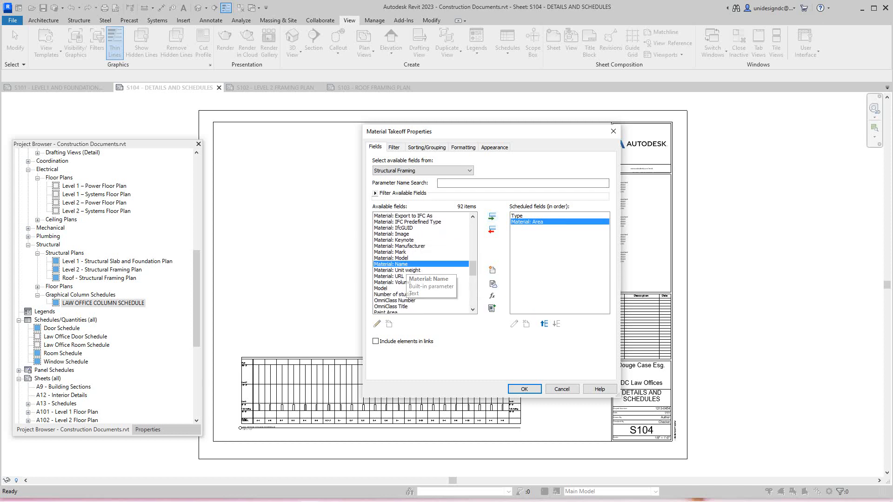
{"action": "left_click", "coordinate": [492, 217]}
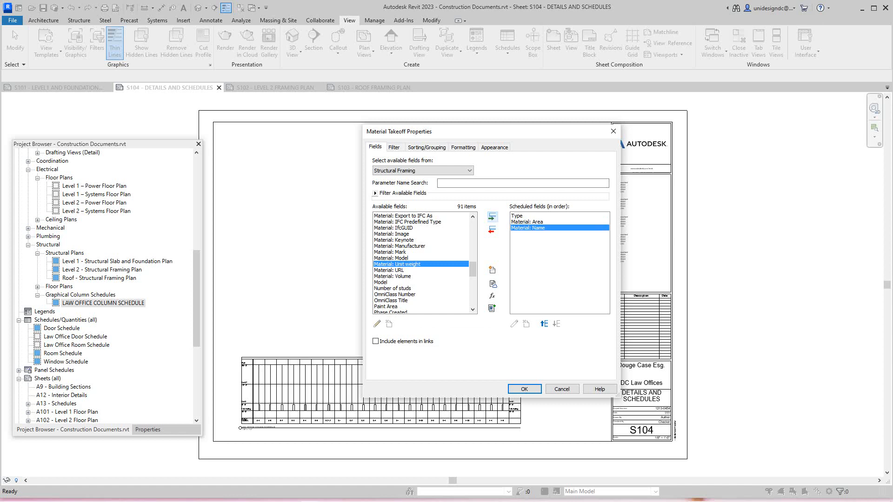
Step: Add the Material: Volume field to the scheduled fields and generate the structural framing material takeoff
{"action": "scroll", "coordinate": [409, 286], "scroll_direction": "down", "scroll_amount": 3}
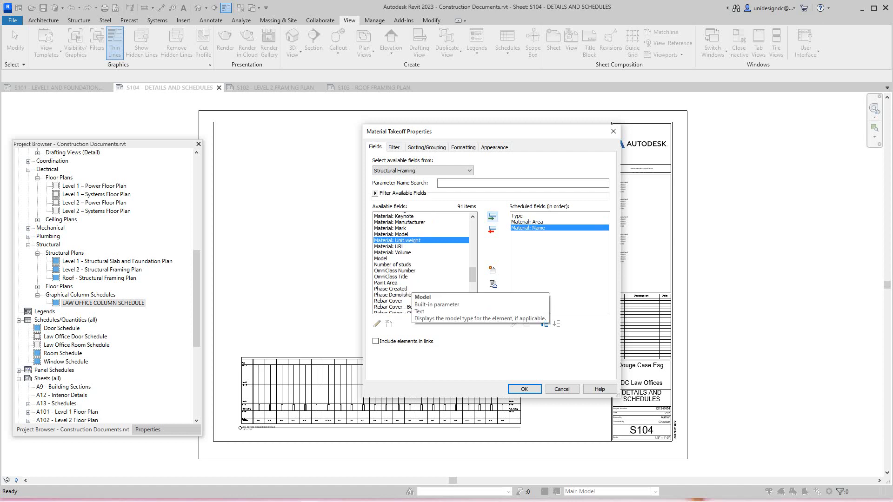
{"action": "scroll", "coordinate": [409, 286], "scroll_direction": "down", "scroll_amount": 9}
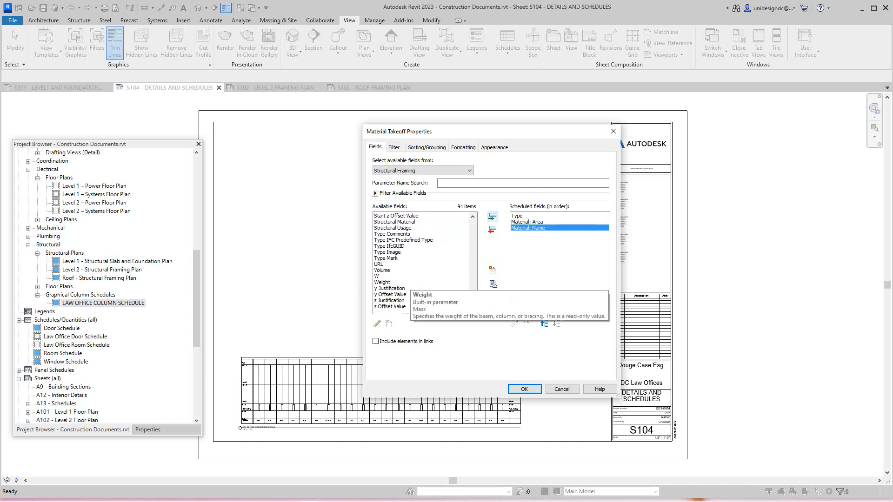
{"action": "scroll", "coordinate": [409, 286], "scroll_direction": "up", "scroll_amount": 6}
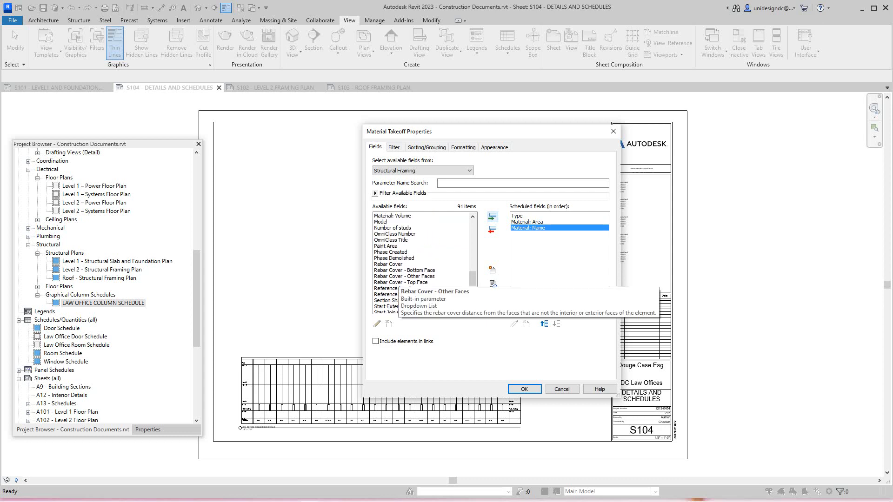
{"action": "scroll", "coordinate": [400, 283], "scroll_direction": "up", "scroll_amount": 2}
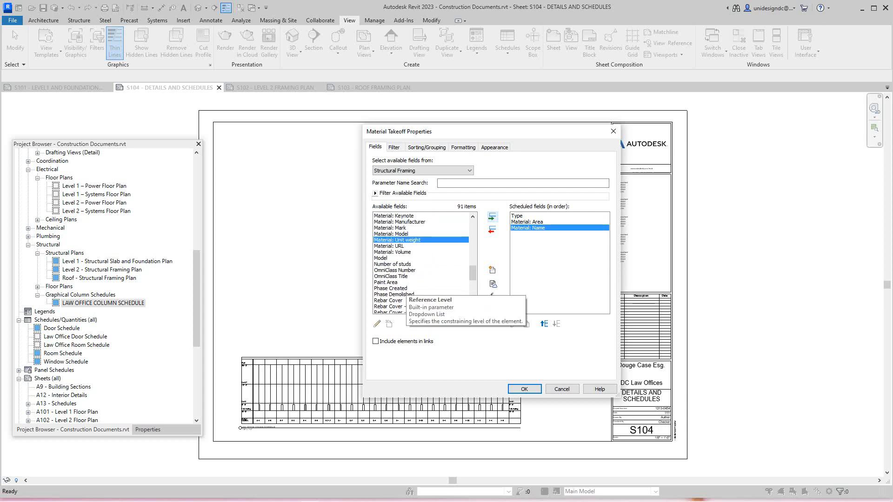
{"action": "left_click", "coordinate": [392, 252]}
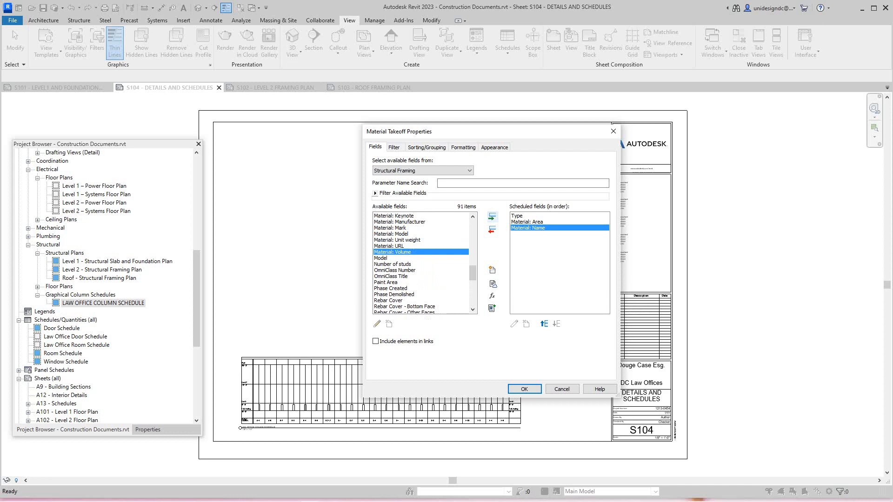
{"action": "left_click", "coordinate": [492, 217]}
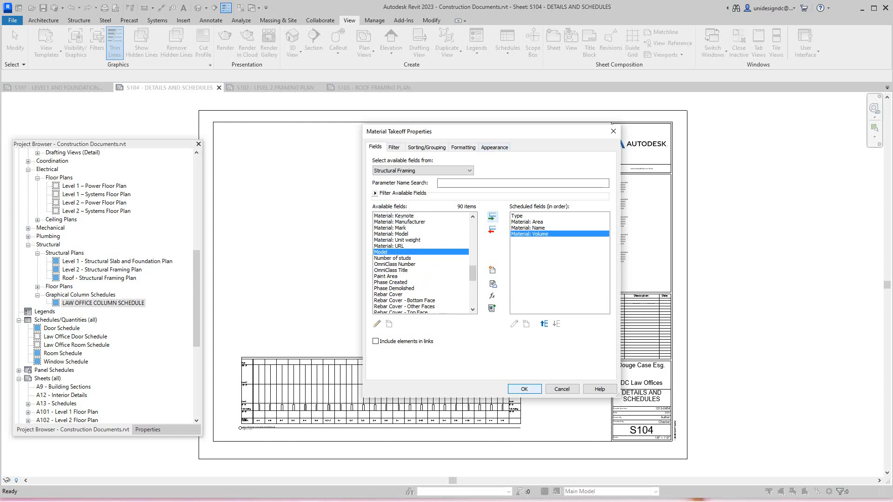
{"action": "key", "text": "Return"}
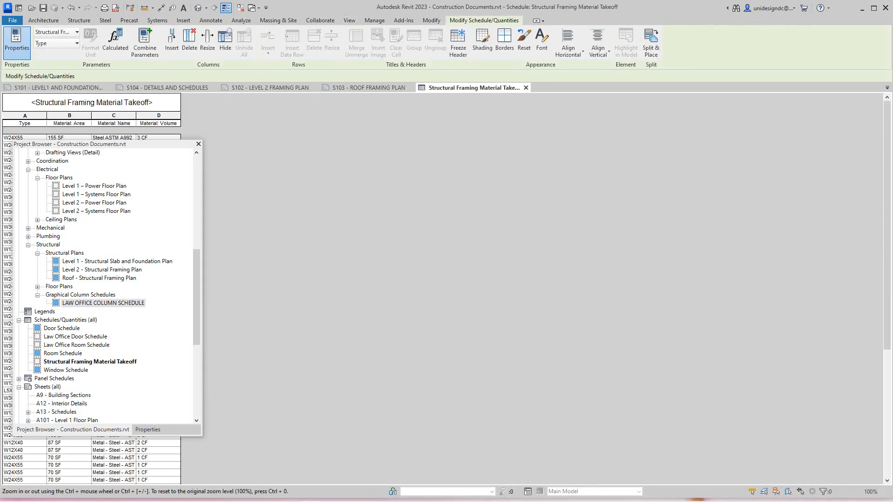
Step: Uncover the takeoff table and reorder its fields so Material: Area comes directly after Material: Name
{"action": "left_click_drag", "start_coordinate": [69, 144], "coordinate": [454, 139]}
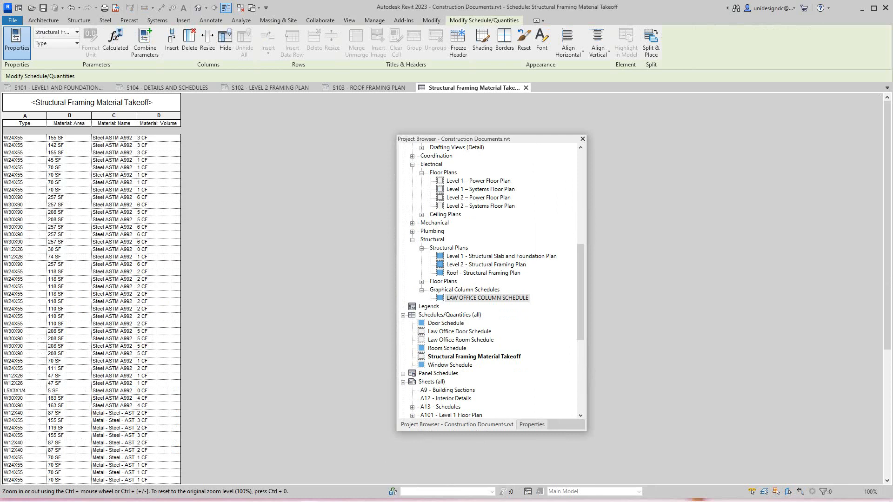
{"action": "left_click", "coordinate": [531, 425]}
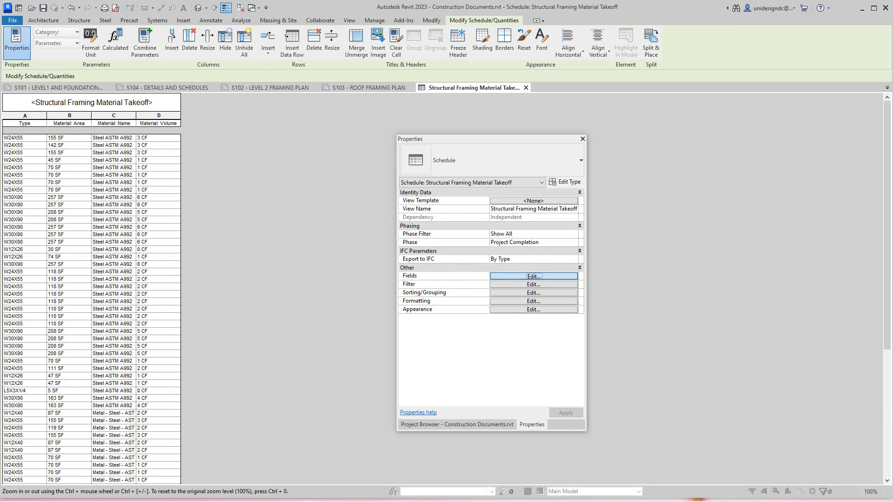
{"action": "left_click", "coordinate": [533, 276]}
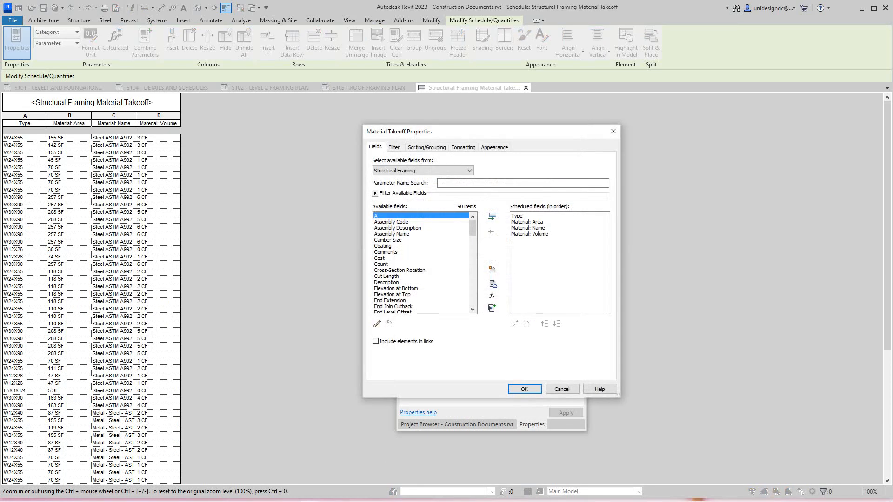
{"action": "left_click", "coordinate": [527, 222]}
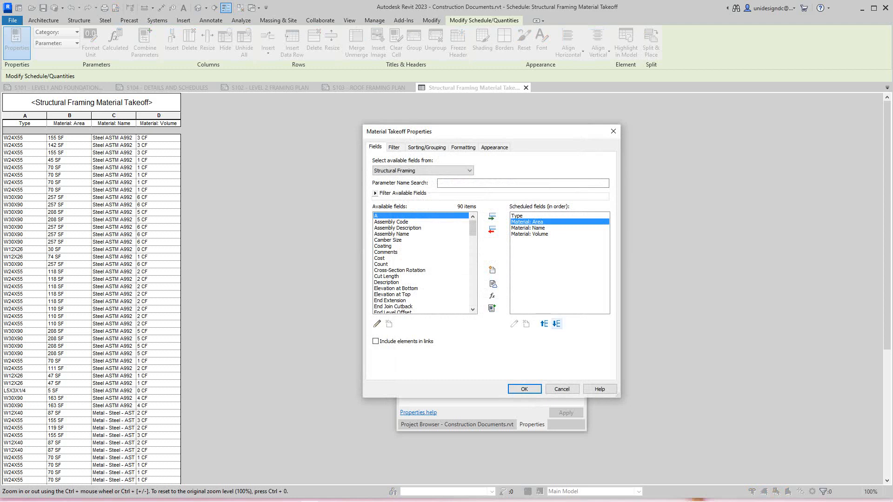
{"action": "left_click", "coordinate": [556, 324]}
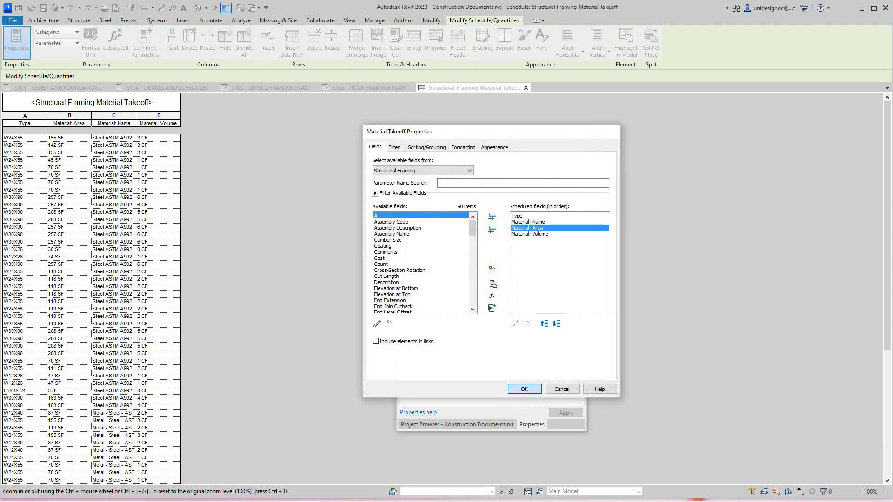
{"action": "key", "text": "Return"}
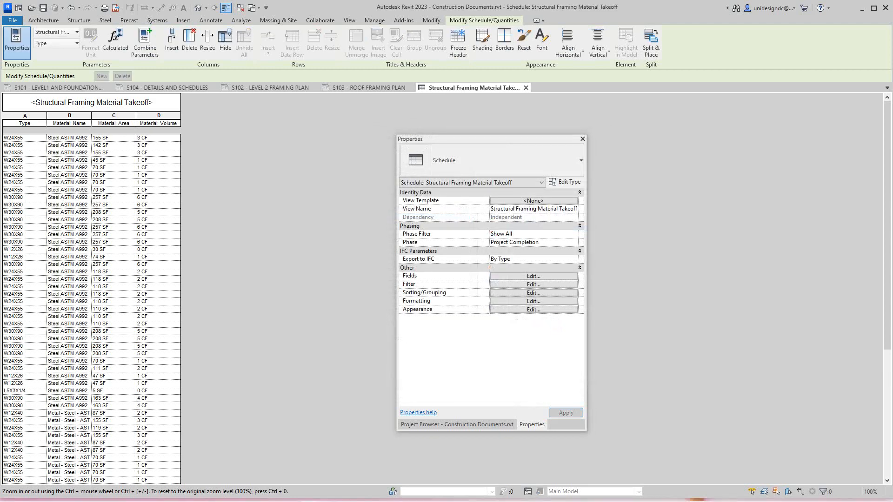
Step: Widen the Material: Area and Material: Name columns of the takeoff and look through its rows
{"action": "left_click_drag", "start_coordinate": [136, 116], "coordinate": [232, 116]}
{"action": "left_click_drag", "start_coordinate": [91, 116], "coordinate": [176, 116]}
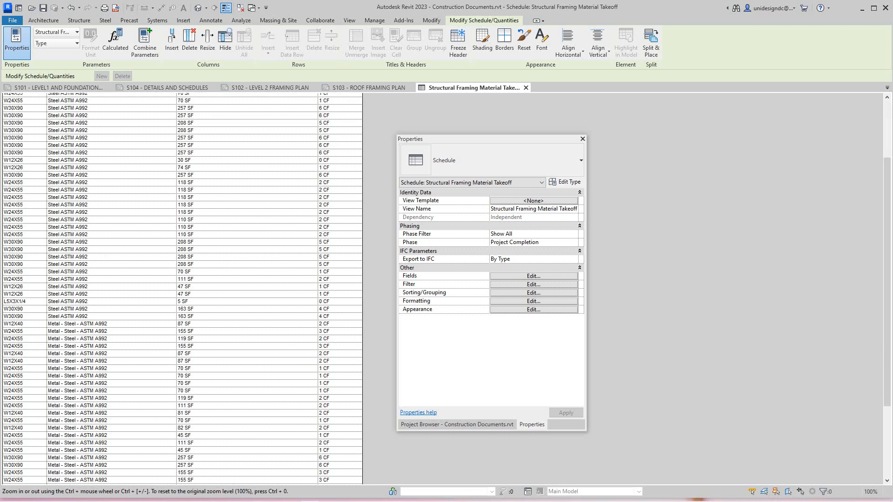
{"action": "scroll", "coordinate": [181, 288], "scroll_direction": "down", "scroll_amount": 9}
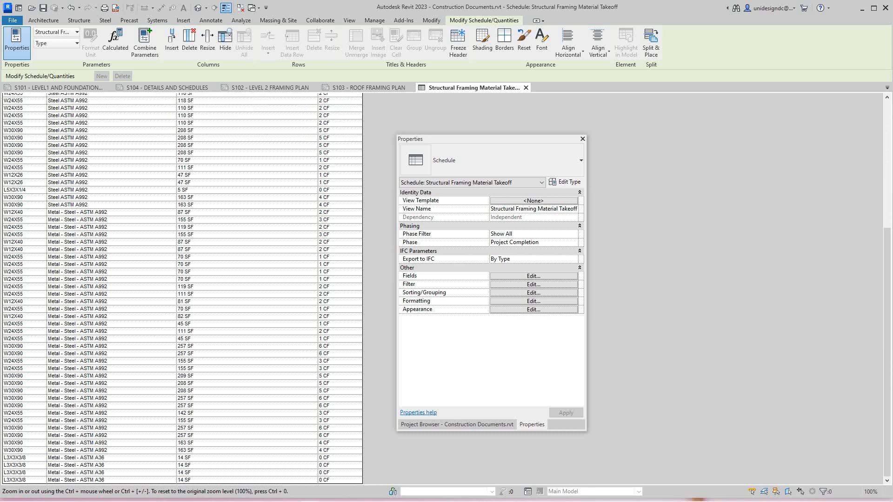
{"action": "scroll", "coordinate": [182, 288], "scroll_direction": "up", "scroll_amount": 9}
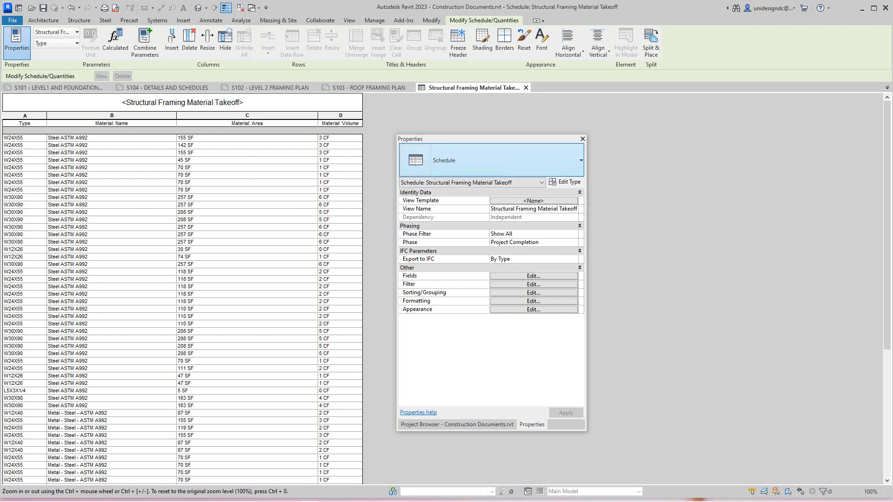
{"action": "left_click_drag", "start_coordinate": [480, 139], "coordinate": [486, 141]}
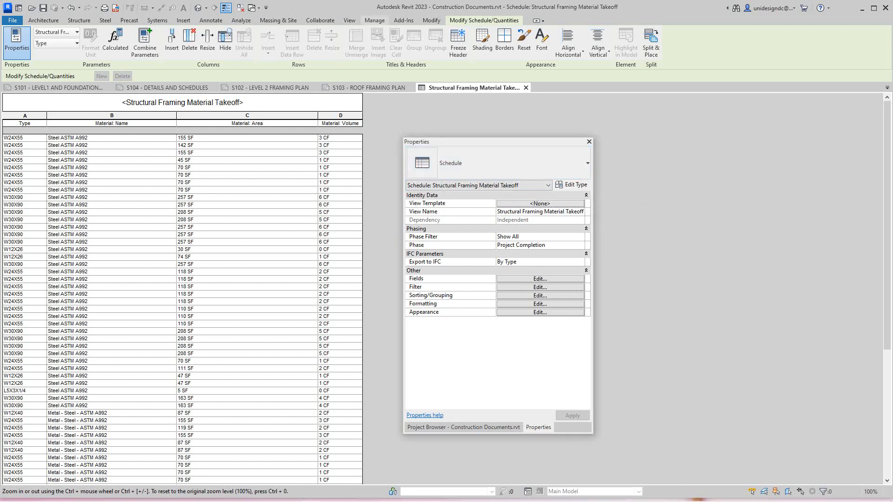
Step: Start a new project parameter and name it POUNDS PER CUBIC FOOT
{"action": "left_click", "coordinate": [374, 20]}
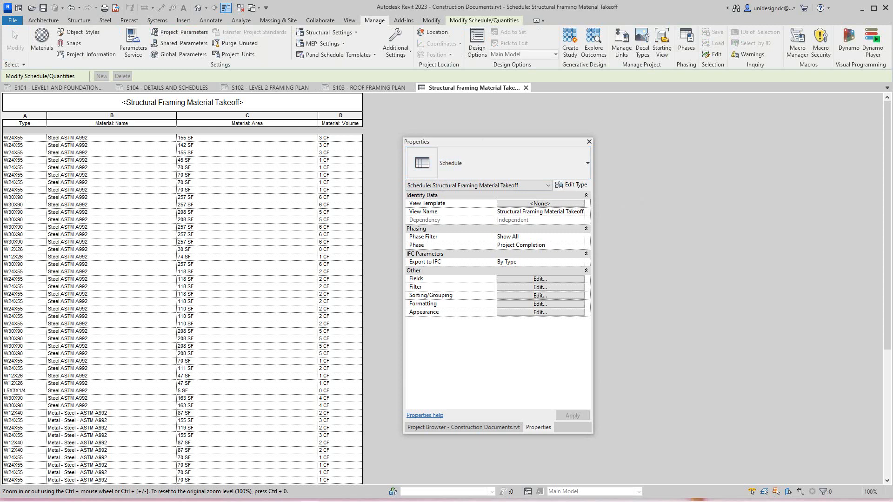
{"action": "left_click", "coordinate": [179, 32]}
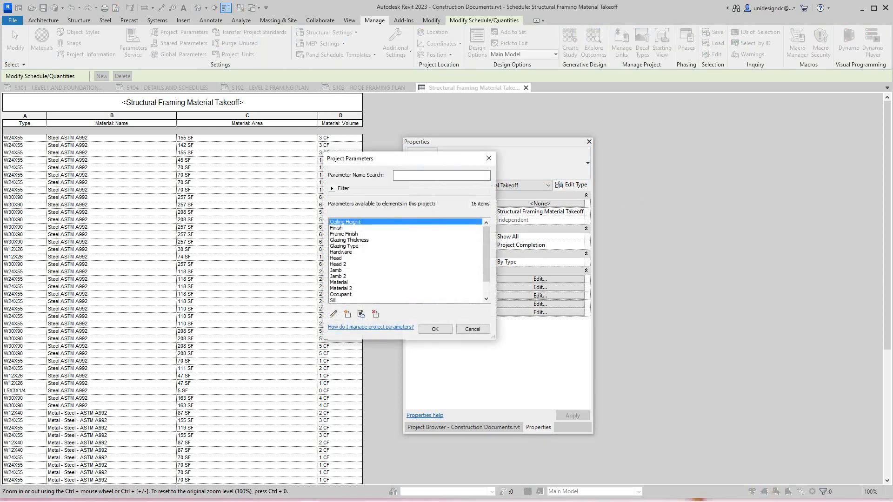
{"action": "left_click", "coordinate": [347, 314]}
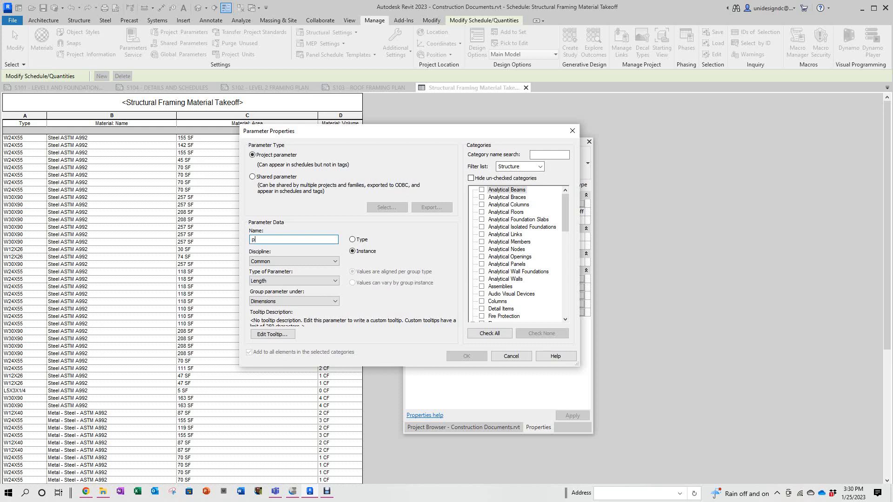
{"action": "type", "text": "OUNDS"}
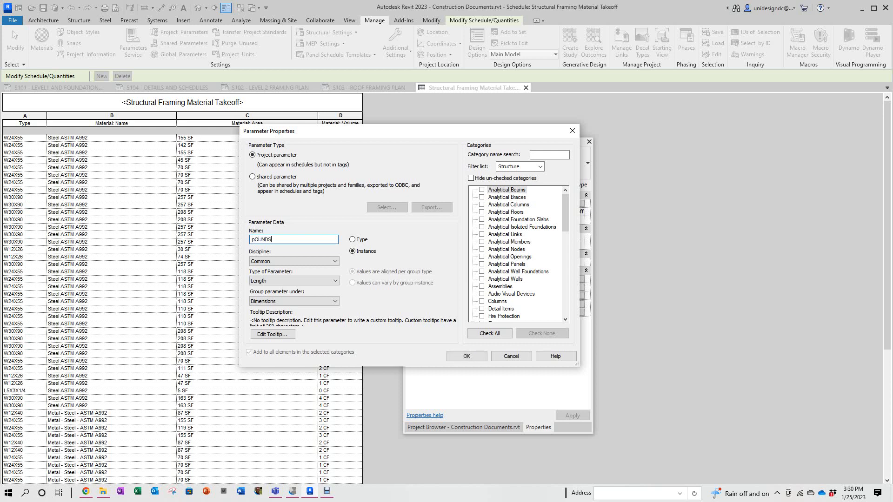
{"action": "type", "text": " pW"}
{"action": "key", "text": "BackSpace"}
{"action": "type", "text": "E"}
{"action": "key", "text": "BackSpace"}
{"action": "key", "text": "BackSpace"}
{"action": "key", "text": "BackSpace"}
{"action": "key", "text": "BackSpace"}
{"action": "key", "text": "BackSpace"}
{"action": "key", "text": "BackSpace"}
{"action": "key", "text": "BackSpace"}
{"action": "key", "text": "BackSpace"}
{"action": "type", "text": "OUNDS PER CUBIC FOOT"}
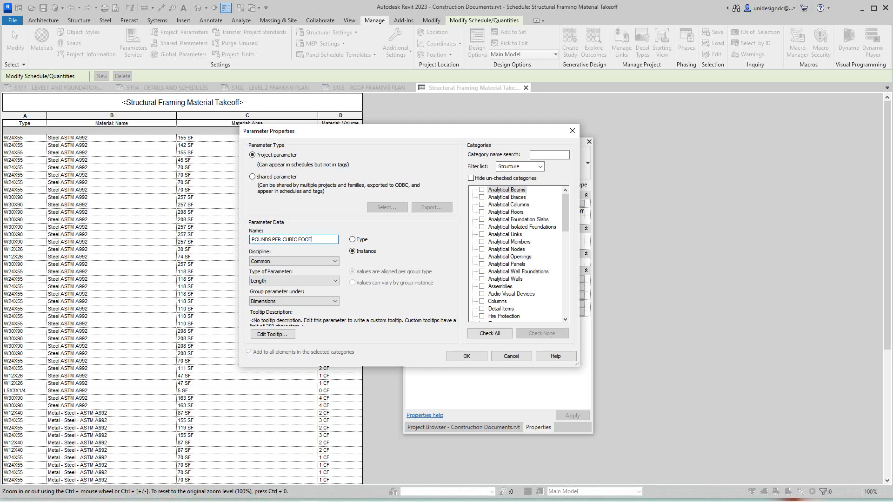
Step: Make the new parameter a Number, assign it to the Materials category, and accept it into the project parameters
{"action": "left_click", "coordinate": [294, 280]}
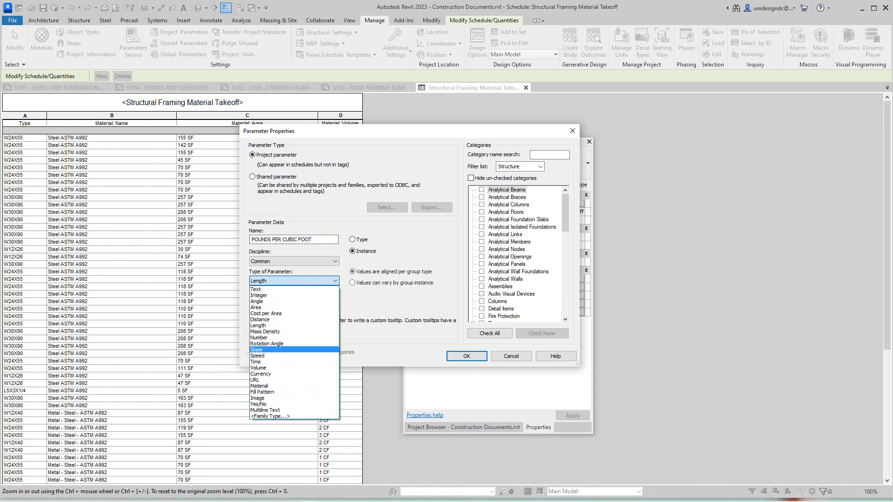
{"action": "left_click", "coordinate": [275, 337]}
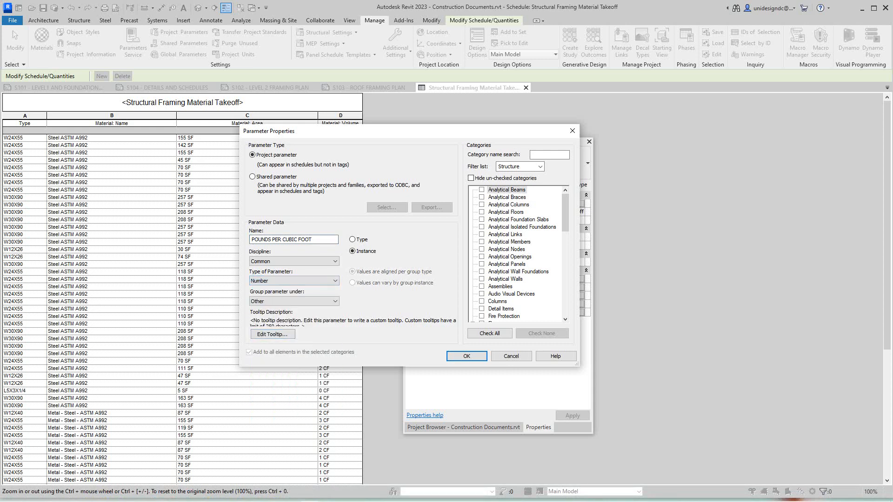
{"action": "scroll", "coordinate": [516, 253], "scroll_direction": "down", "scroll_amount": 4}
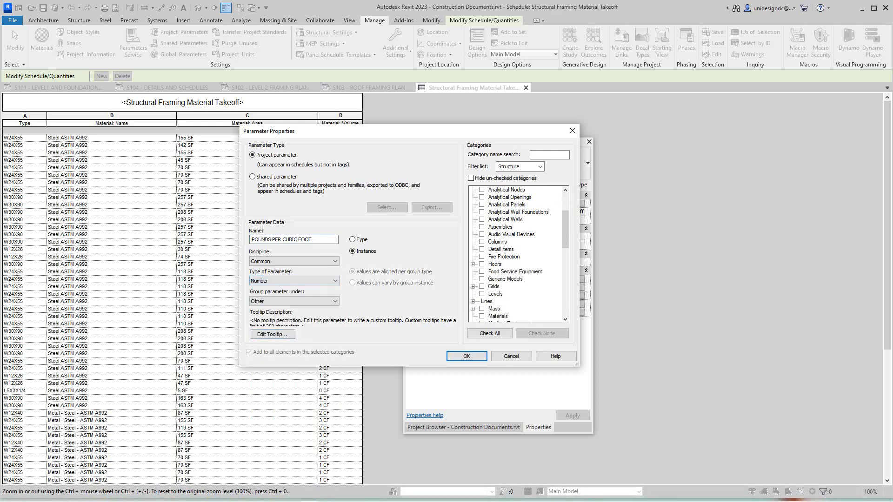
{"action": "scroll", "coordinate": [516, 253], "scroll_direction": "down", "scroll_amount": 1}
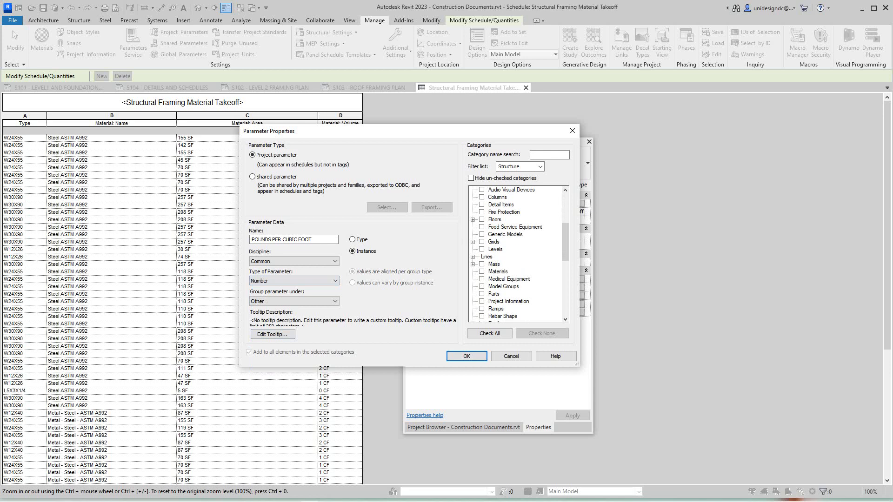
{"action": "left_click", "coordinate": [482, 272]}
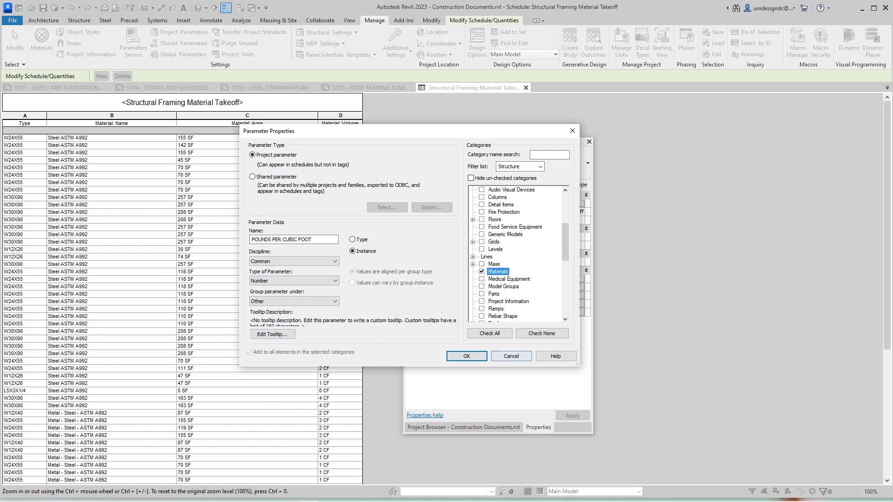
{"action": "left_click", "coordinate": [467, 356]}
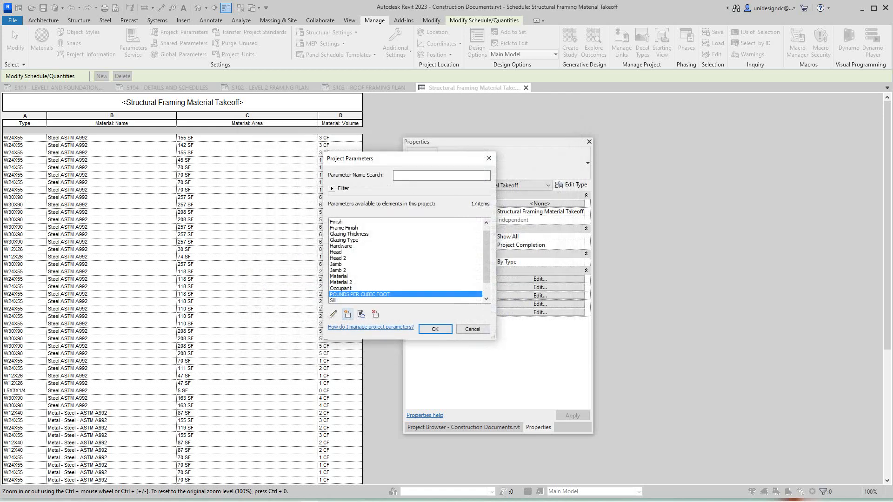
{"action": "left_click", "coordinate": [435, 329]}
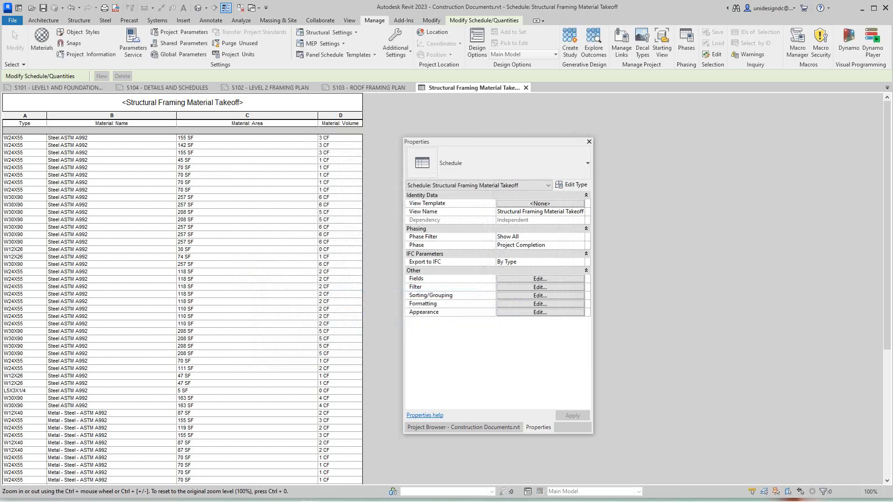
Step: Add the Material: POUNDS PER CUBIC FOOT field to the end of the takeoff's scheduled fields
{"action": "left_click", "coordinate": [540, 279]}
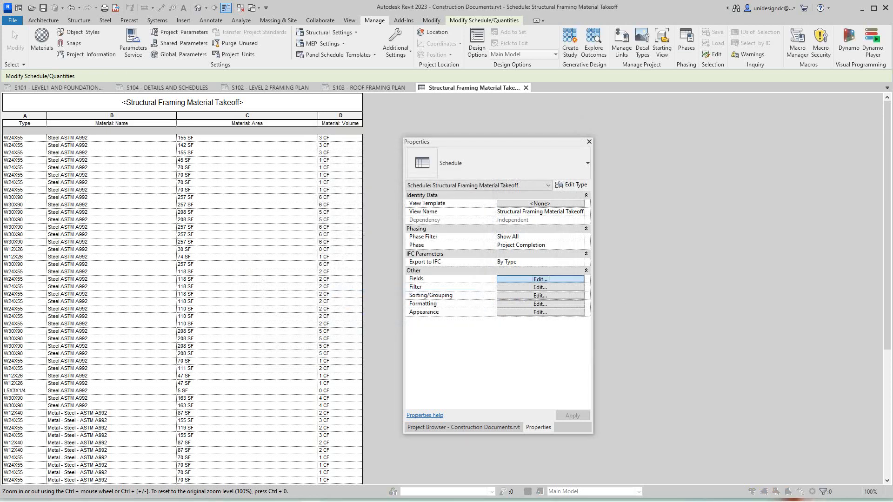
{"action": "scroll", "coordinate": [421, 262], "scroll_direction": "down", "scroll_amount": 8}
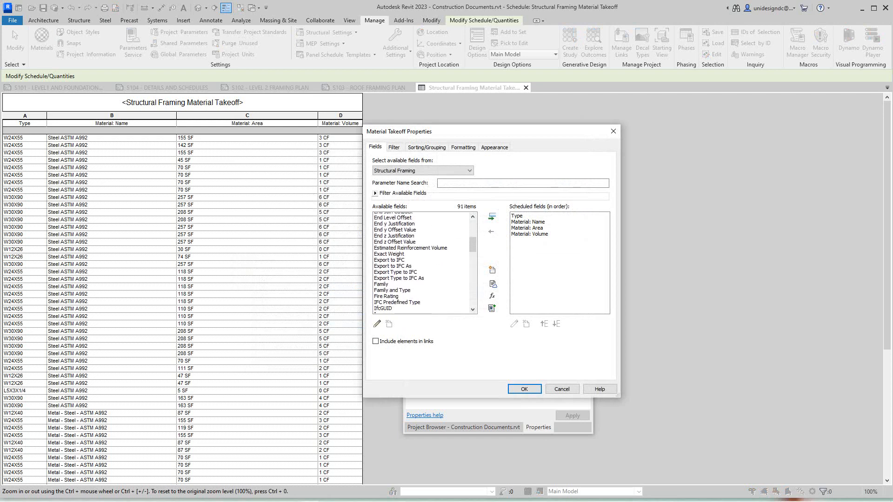
{"action": "scroll", "coordinate": [413, 258], "scroll_direction": "down", "scroll_amount": 10}
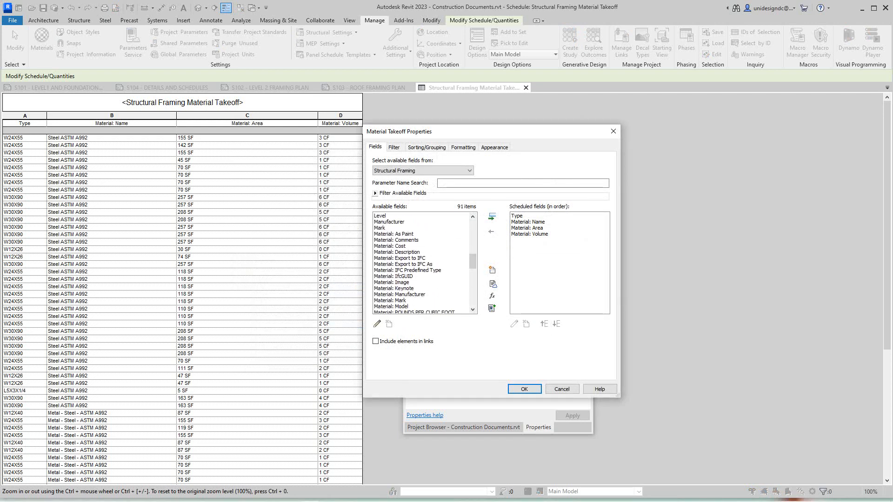
{"action": "scroll", "coordinate": [421, 262], "scroll_direction": "down", "scroll_amount": 1}
{"action": "left_click", "coordinate": [414, 276]}
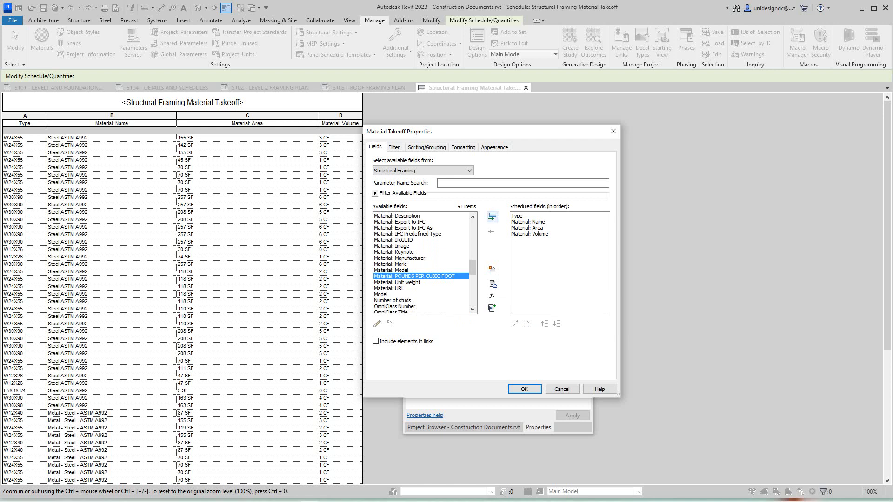
{"action": "left_click", "coordinate": [492, 217]}
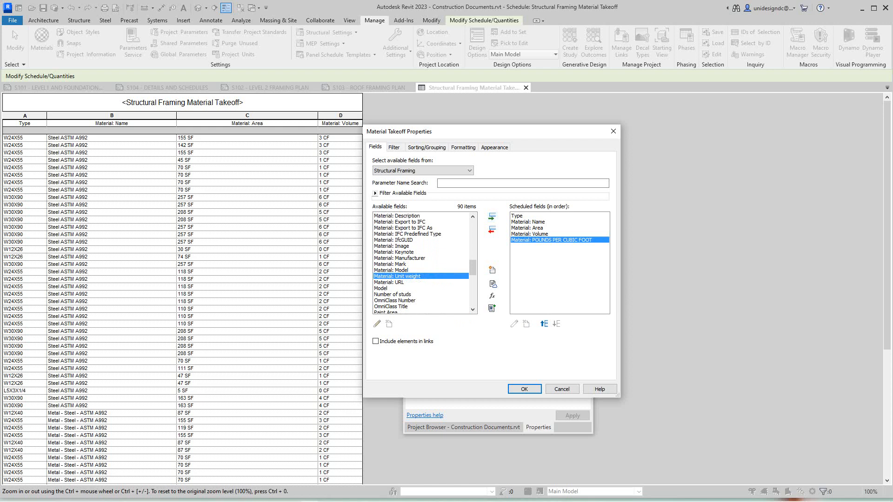
Step: Start a calculated value for the takeoff and name it ITEM WEIGHT
{"action": "left_click", "coordinate": [492, 295]}
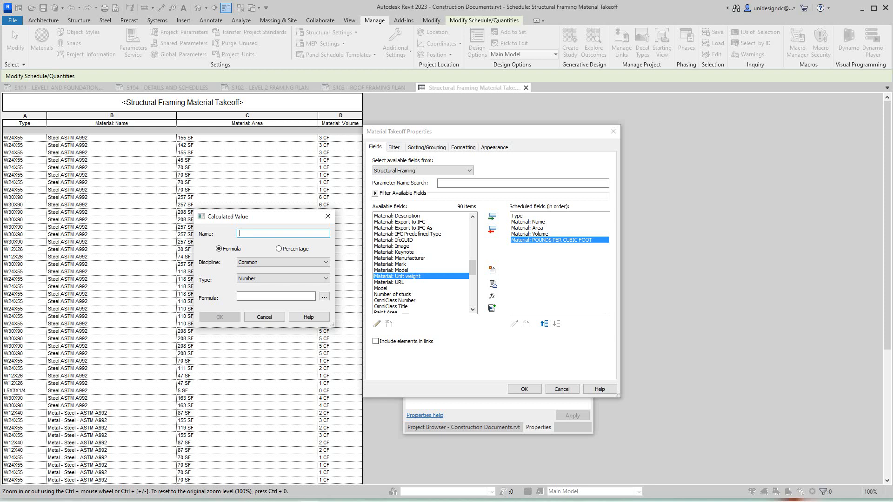
{"action": "type", "text": "iT"}
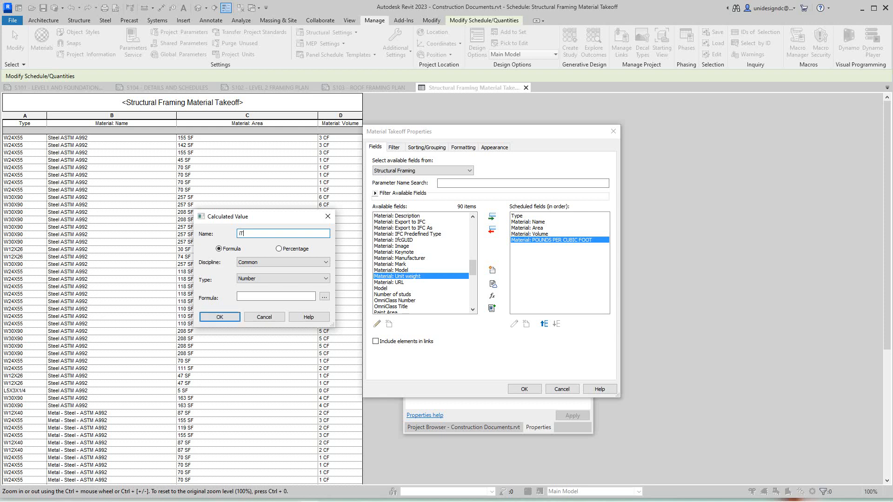
{"action": "type", "text": "EM"}
{"action": "key", "text": "BackSpace"}
{"action": "key", "text": "BackSpace"}
{"action": "key", "text": "BackSpace"}
{"action": "key", "text": "BackSpace"}
{"action": "key", "text": "BackSpace"}
{"action": "type", "text": "ITEM WEIGHT"}
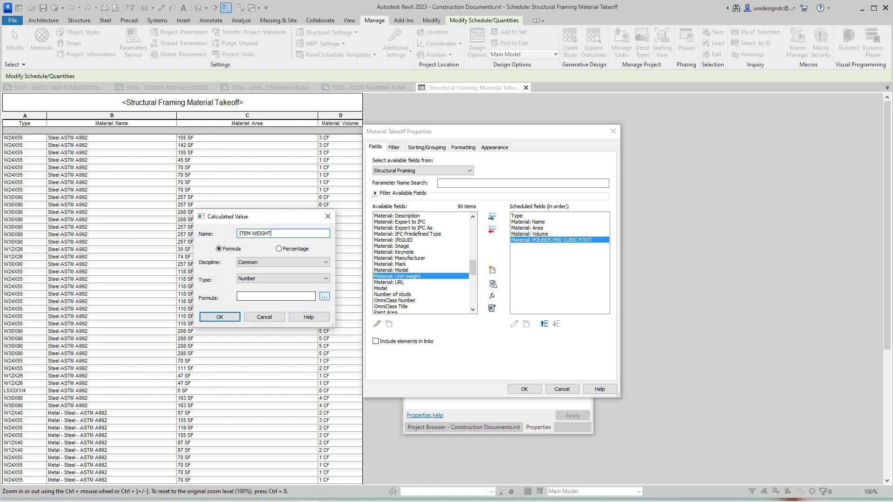
Step: Build the ITEM WEIGHT formula as Material: Volume multiplied by Material: POUNDS PER CUBIC FOOT and try to accept it
{"action": "left_click", "coordinate": [324, 296]}
{"action": "left_click", "coordinate": [591, 256]}
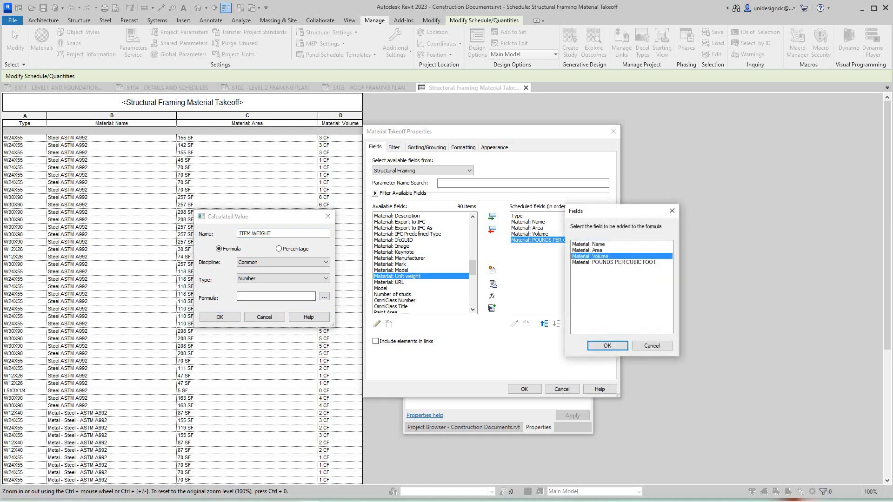
{"action": "left_click", "coordinate": [607, 345]}
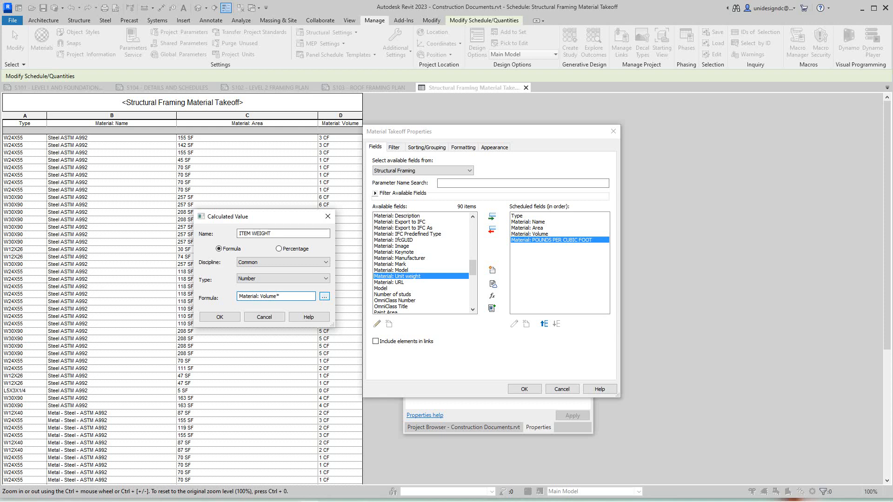
{"action": "left_click", "coordinate": [324, 296]}
{"action": "left_click", "coordinate": [613, 262]}
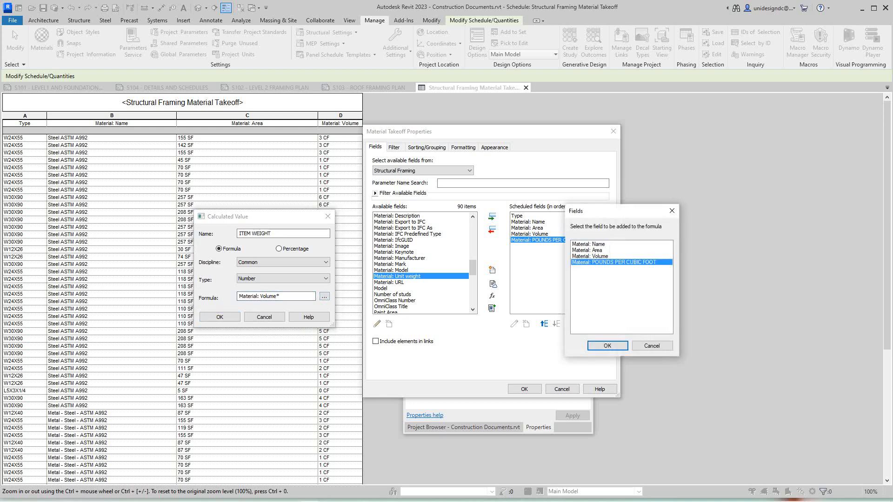
{"action": "left_click", "coordinate": [608, 346]}
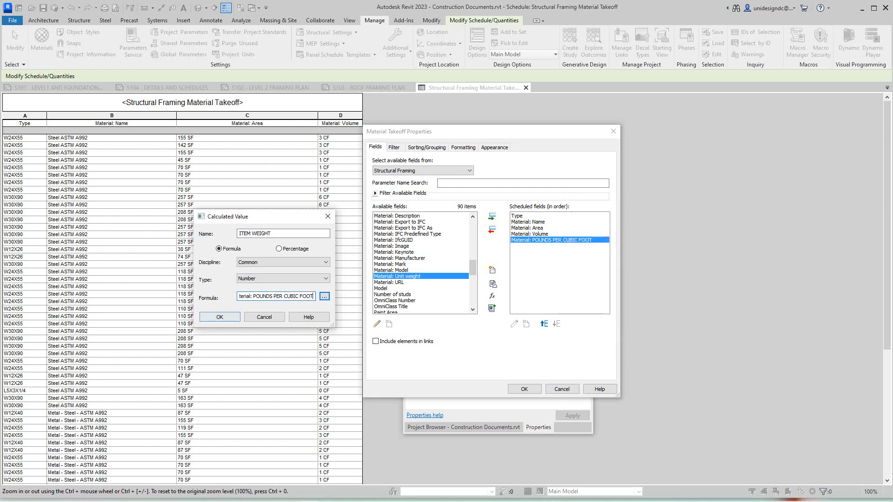
{"action": "left_click", "coordinate": [220, 316]}
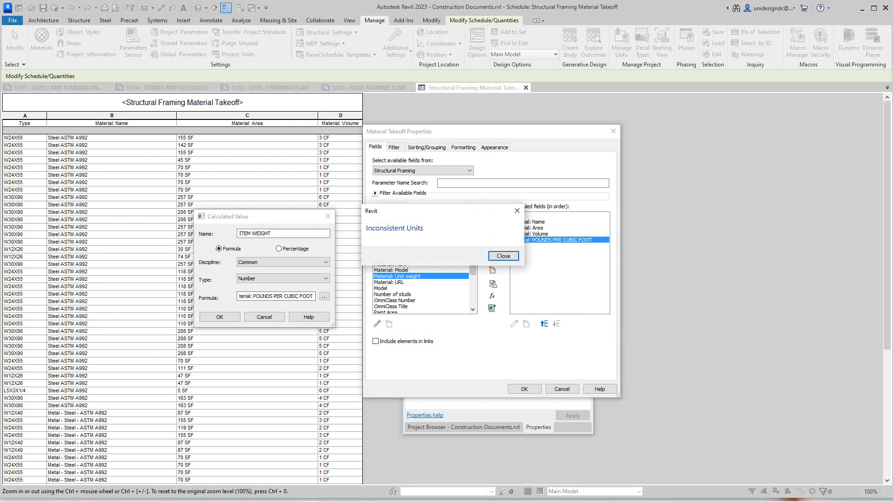
{"action": "key", "text": "Return"}
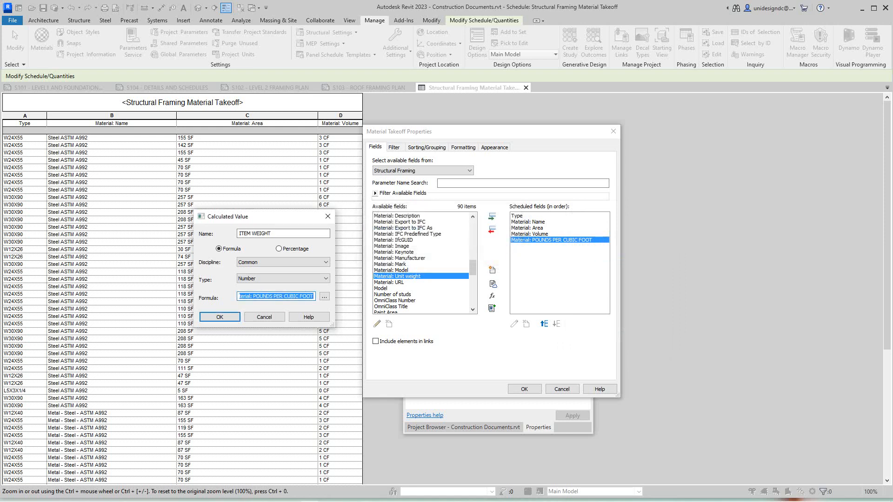
Step: Append /1 to the ITEM WEIGHT formula, then accept the calculated field and the takeoff's field changes
{"action": "left_click", "coordinate": [313, 296]}
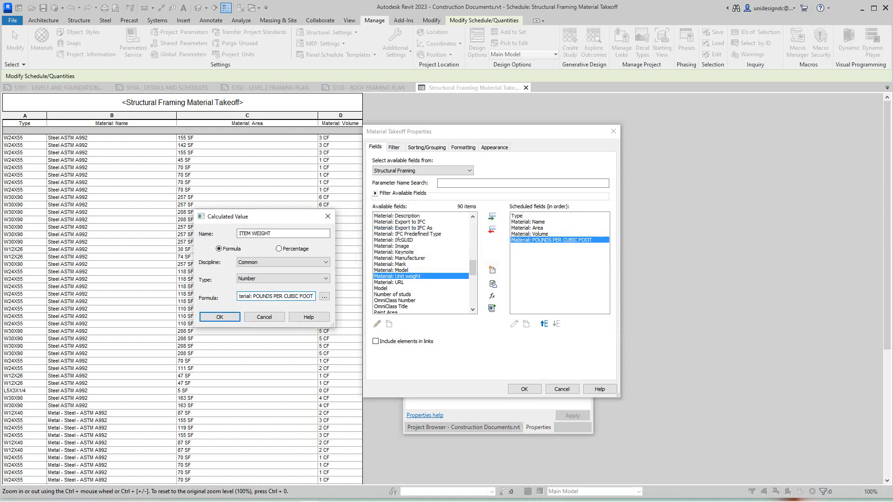
{"action": "type", "text": "/1"}
{"action": "key", "text": "Return"}
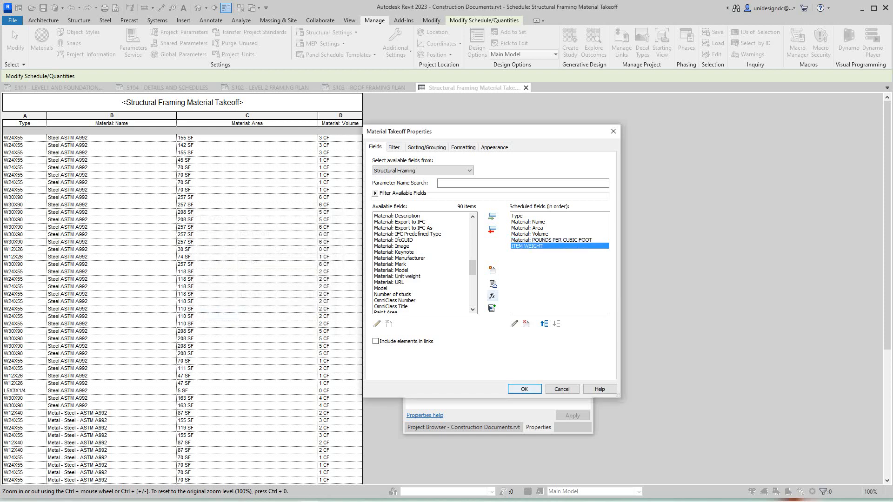
{"action": "left_click", "coordinate": [524, 389]}
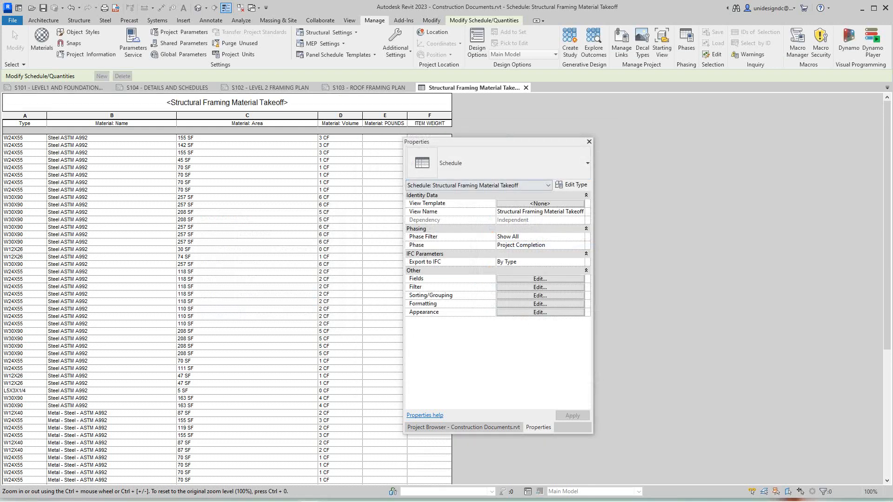
Step: Uncover the takeoff's new columns, widen Material: POUNDS PER CUBIC FOOT to fit its heading, and look through the rows
{"action": "left_click_drag", "start_coordinate": [493, 144], "coordinate": [710, 136]}
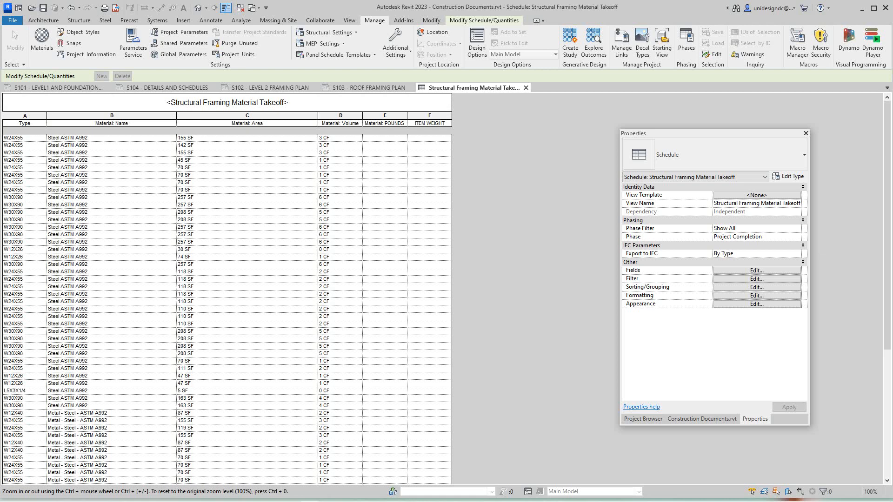
{"action": "left_click_drag", "start_coordinate": [407, 115], "coordinate": [462, 116]}
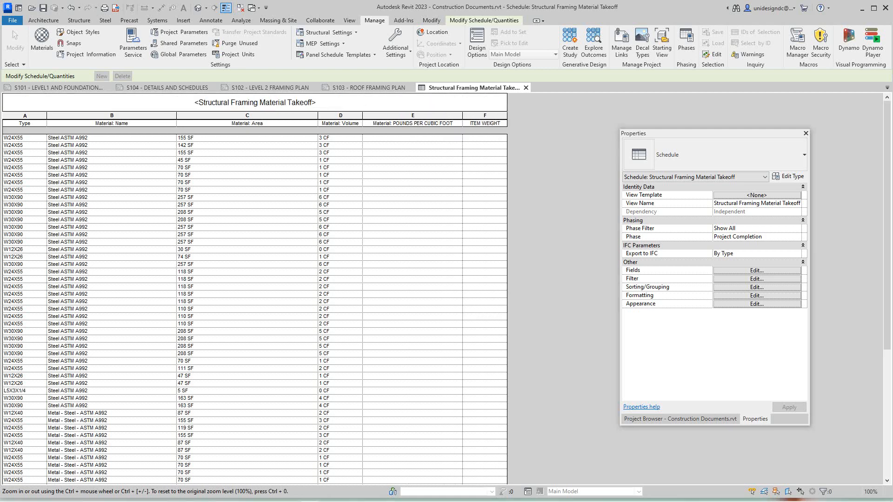
{"action": "scroll", "coordinate": [254, 288], "scroll_direction": "down", "scroll_amount": 9}
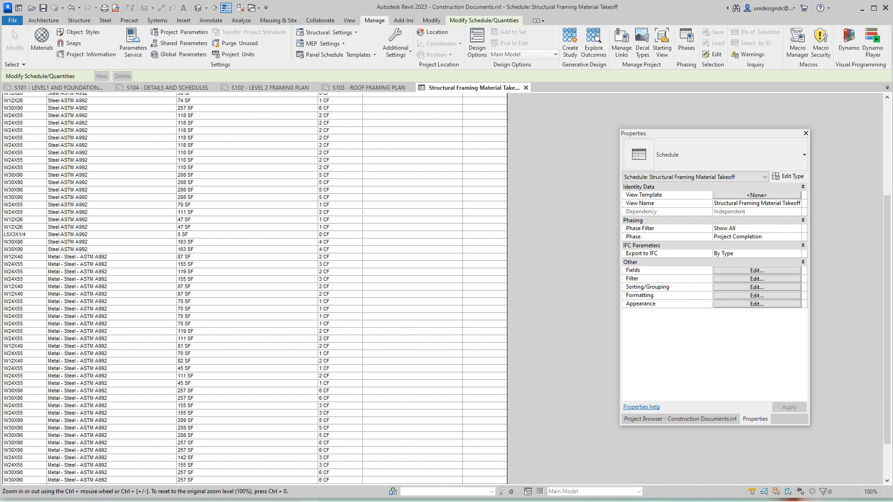
{"action": "scroll", "coordinate": [254, 288], "scroll_direction": "up", "scroll_amount": 10}
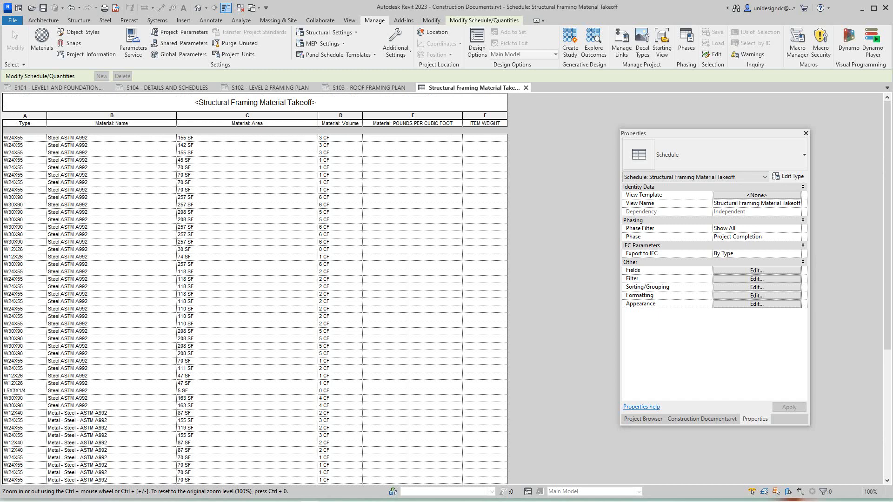
Step: Enter 490 pounds per cubic foot for the Steel ASTM A992, Metal - Steel - ASTM A992 and Metal - Steel - ASTM A36 materials
{"action": "left_click", "coordinate": [413, 160]}
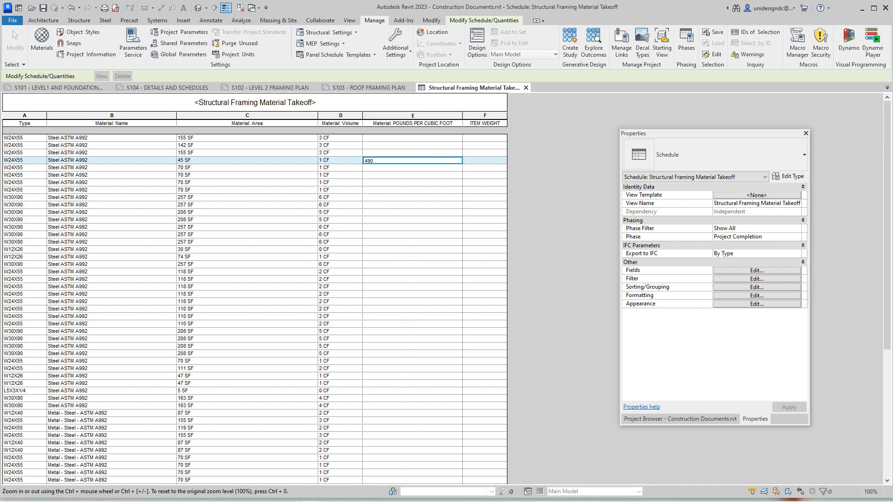
{"action": "key", "text": "Return"}
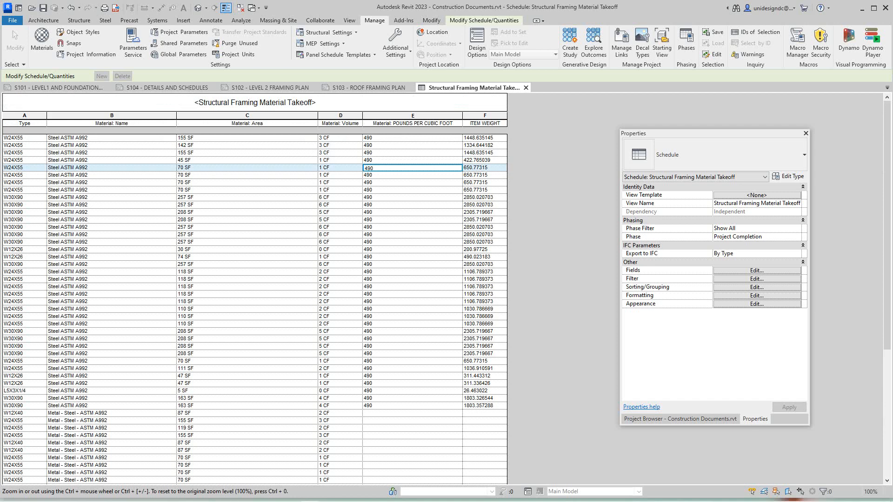
{"action": "scroll", "coordinate": [255, 289], "scroll_direction": "down", "scroll_amount": 5}
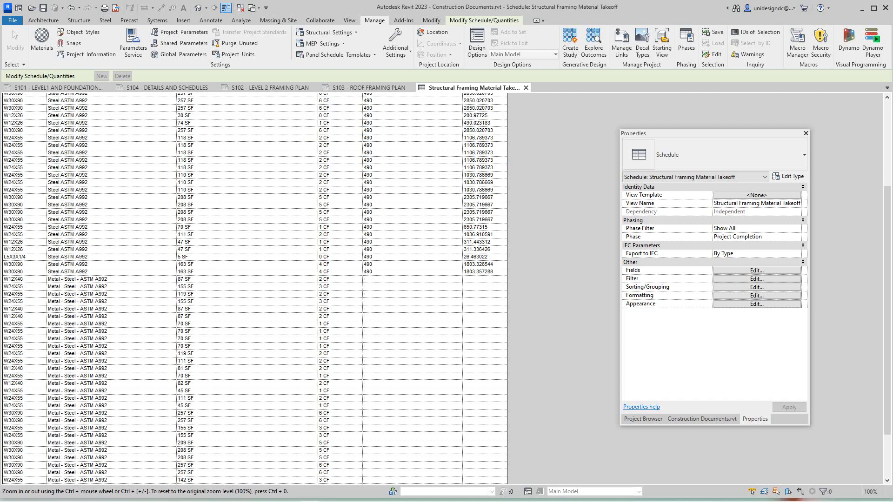
{"action": "left_click", "coordinate": [413, 280]}
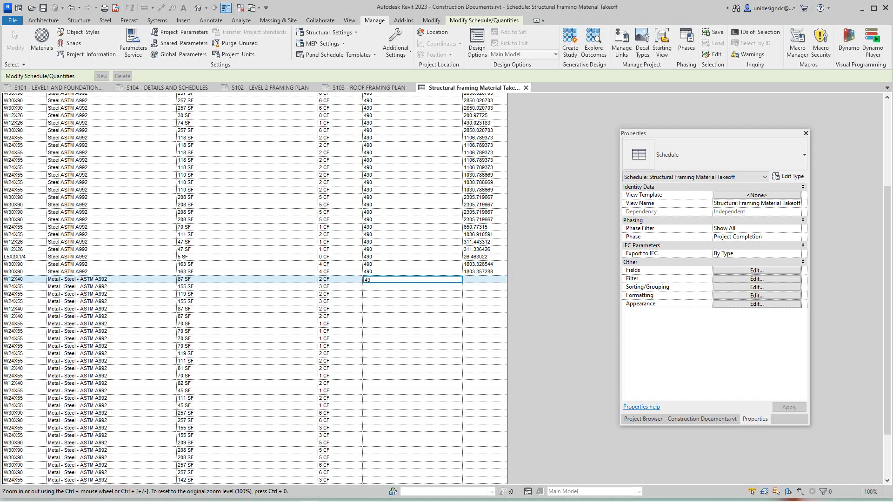
{"action": "key", "text": "Return"}
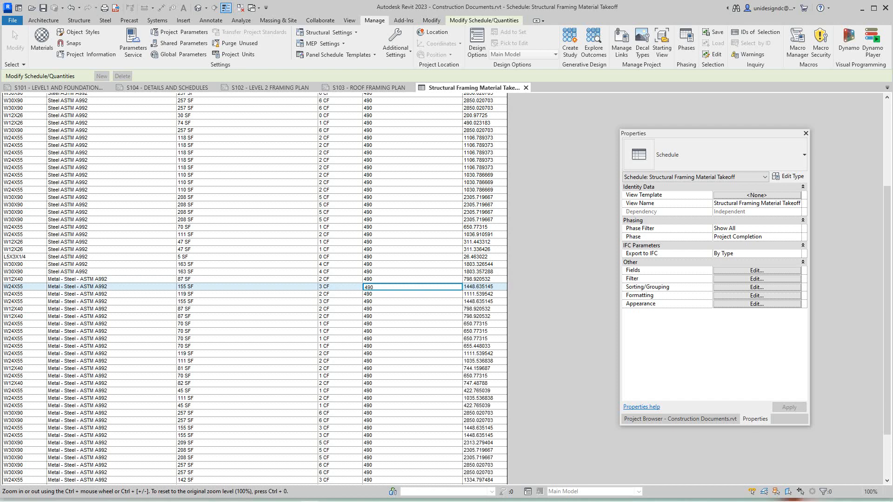
{"action": "scroll", "coordinate": [255, 289], "scroll_direction": "down", "scroll_amount": 3}
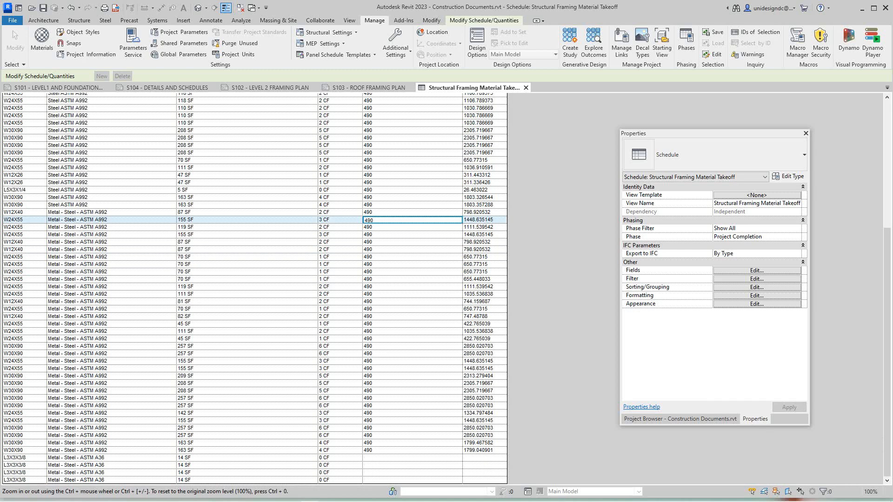
{"action": "left_click", "coordinate": [412, 466]}
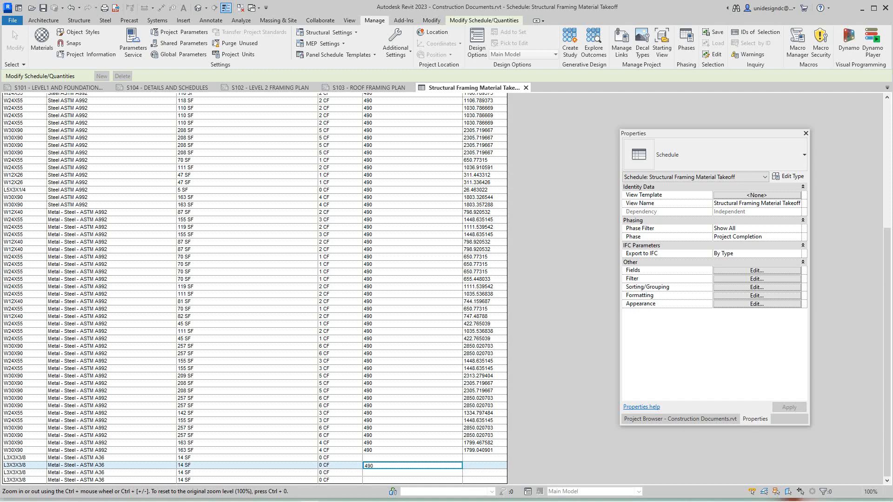
Step: Narrow the takeoff's Material: Area, Material: Name and Material: POUNDS PER CUBIC FOOT columns to fit their text
{"action": "scroll", "coordinate": [254, 288], "scroll_direction": "up", "scroll_amount": 3}
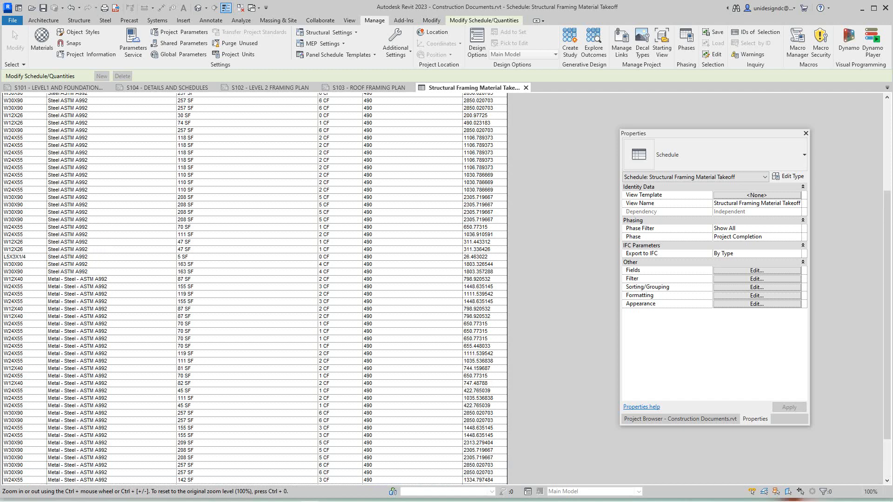
{"action": "scroll", "coordinate": [254, 288], "scroll_direction": "up", "scroll_amount": 6}
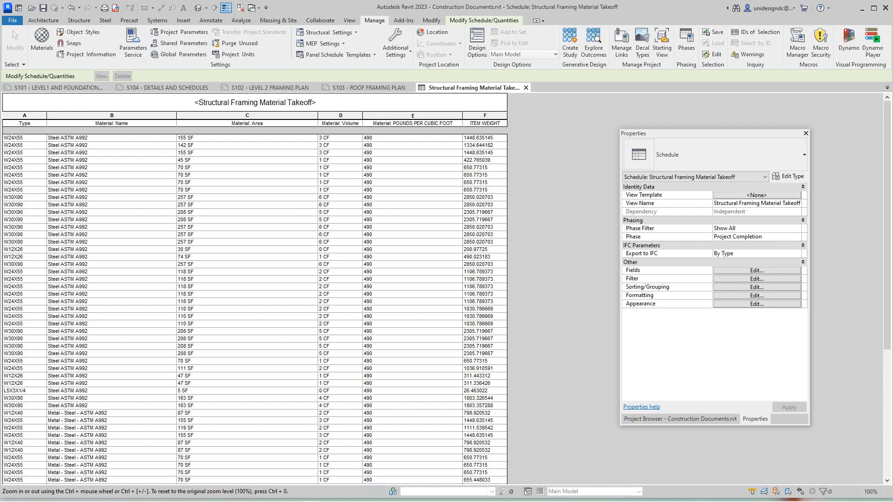
{"action": "left_click_drag", "start_coordinate": [318, 116], "coordinate": [249, 116]}
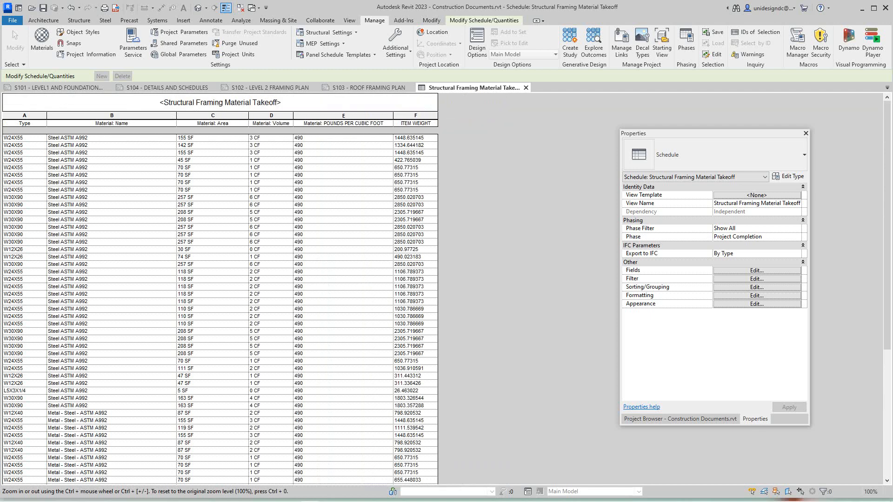
{"action": "left_click_drag", "start_coordinate": [176, 116], "coordinate": [125, 116]}
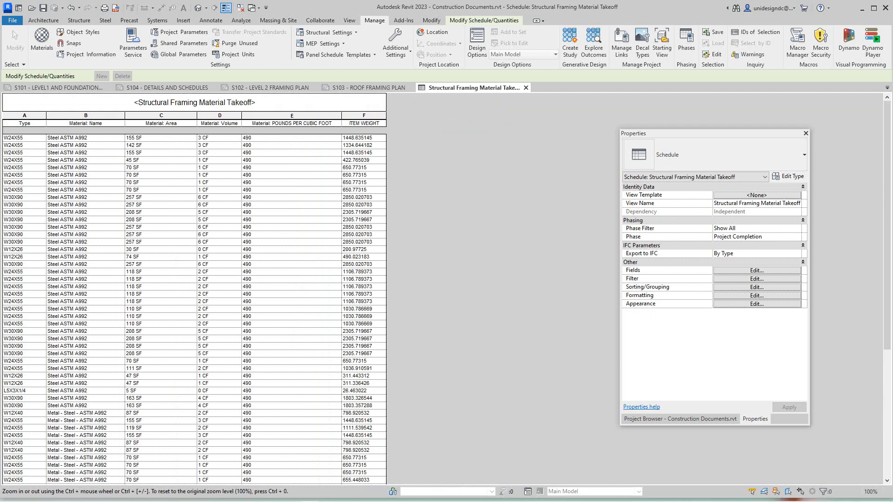
{"action": "left_click_drag", "start_coordinate": [341, 116], "coordinate": [333, 116]}
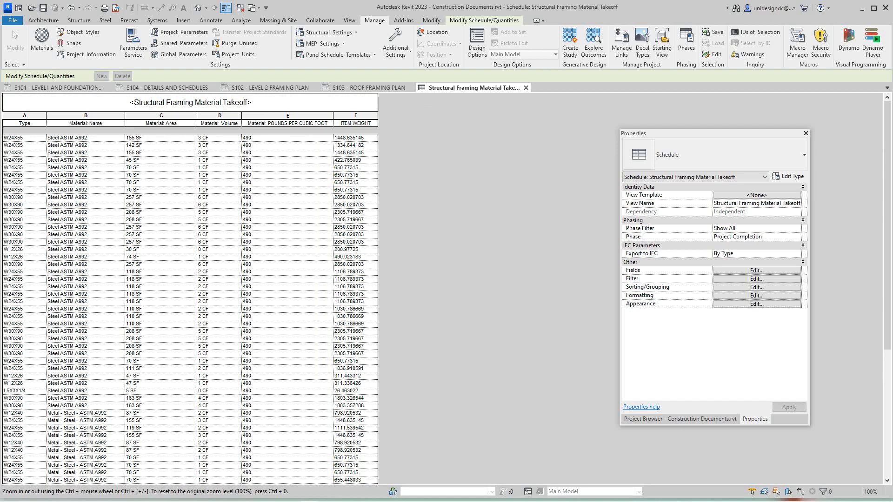
Step: Sort the Structural Framing Material Takeoff by Type and then by Material: Name, both ascending, and look through the sorted rows
{"action": "left_click", "coordinate": [756, 270]}
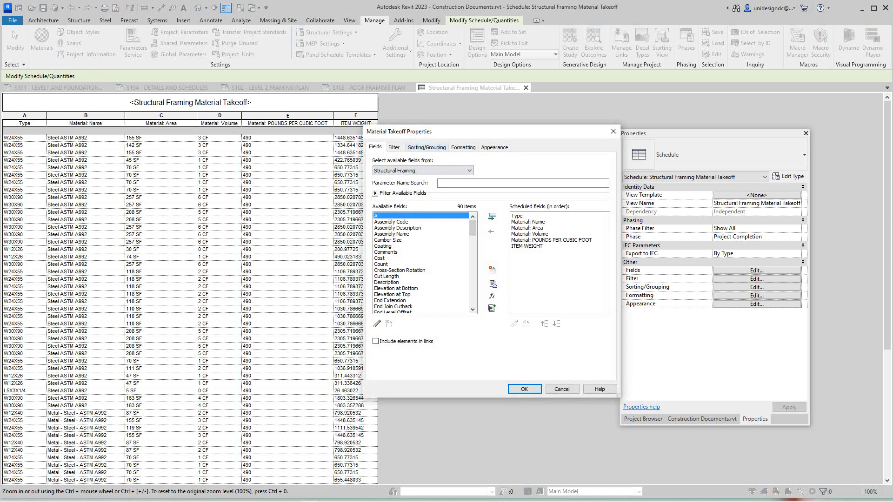
{"action": "left_click", "coordinate": [426, 147]}
{"action": "left_click", "coordinate": [467, 163]}
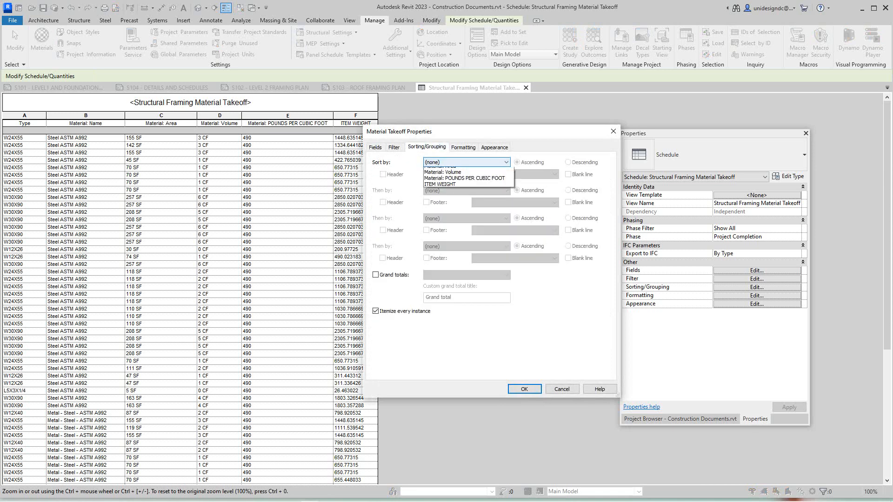
{"action": "left_click", "coordinate": [435, 177]}
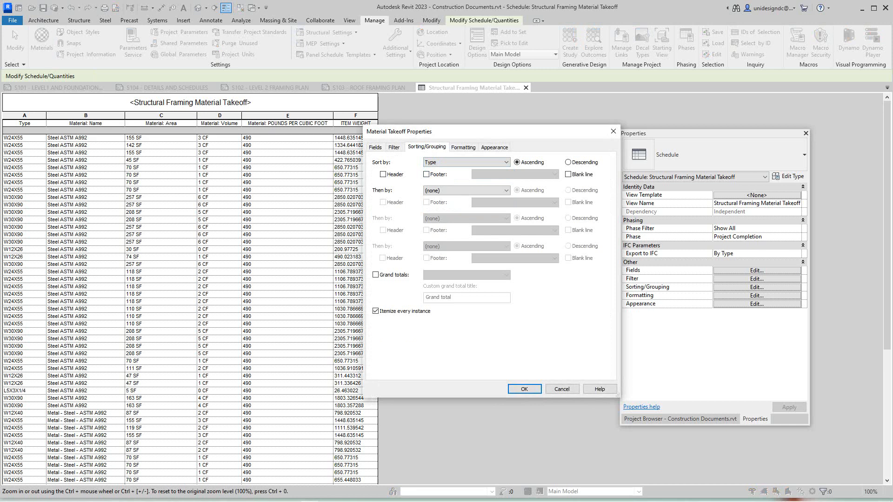
{"action": "left_click", "coordinate": [466, 190]}
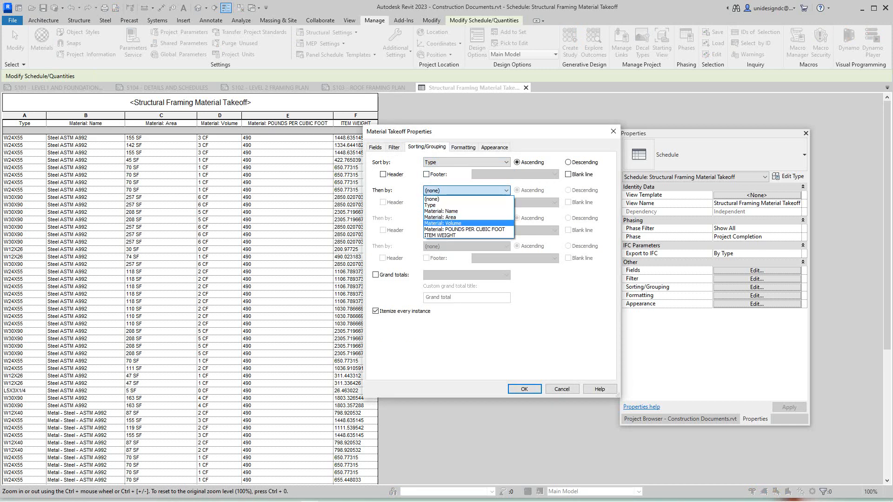
{"action": "left_click", "coordinate": [441, 212]}
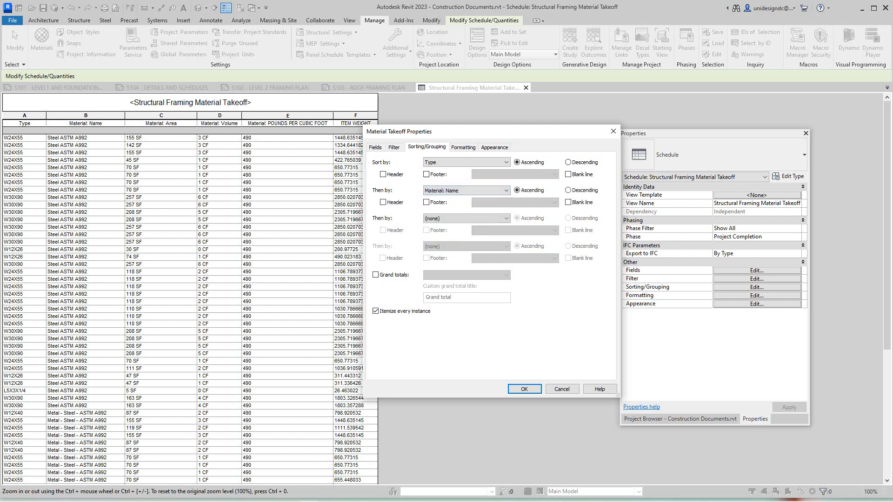
{"action": "left_click", "coordinate": [524, 389]}
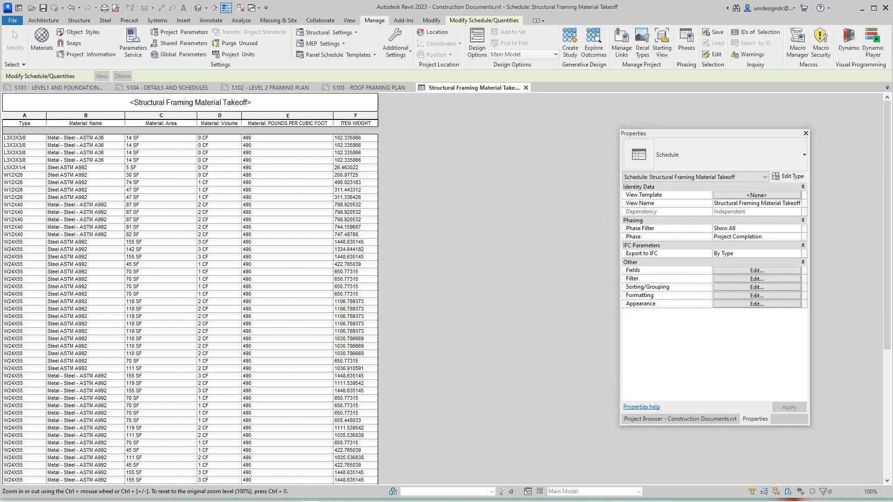
{"action": "scroll", "coordinate": [190, 288], "scroll_direction": "down", "scroll_amount": 1}
{"action": "scroll", "coordinate": [190, 288], "scroll_direction": "down", "scroll_amount": 8}
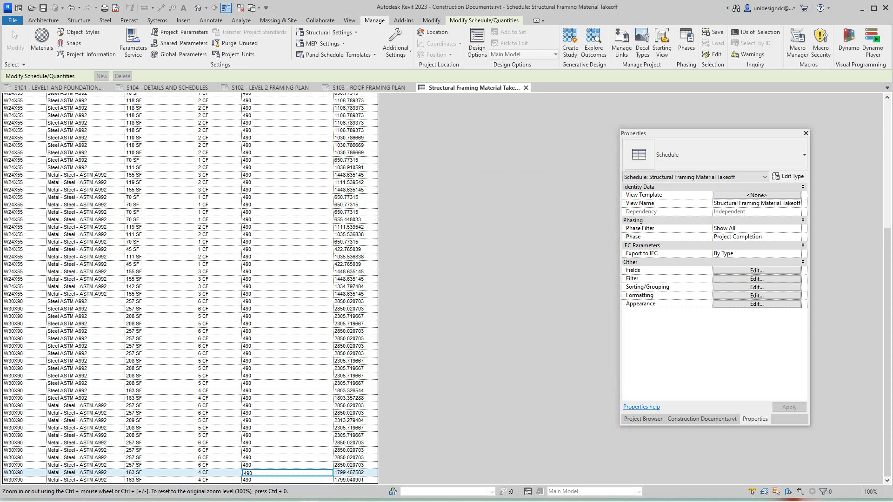
Step: Add grand totals with title, count, and totals to the takeoff and stop itemizing every instance
{"action": "left_click", "coordinate": [756, 287]}
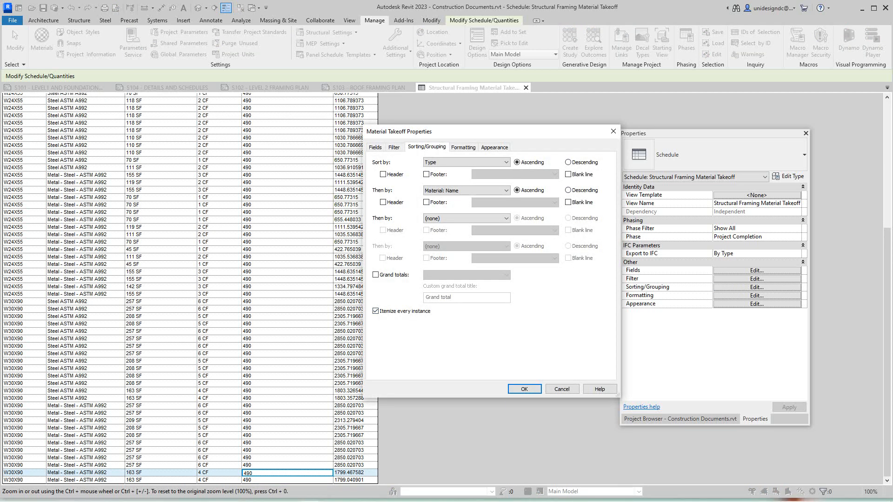
{"action": "left_click", "coordinate": [375, 275]}
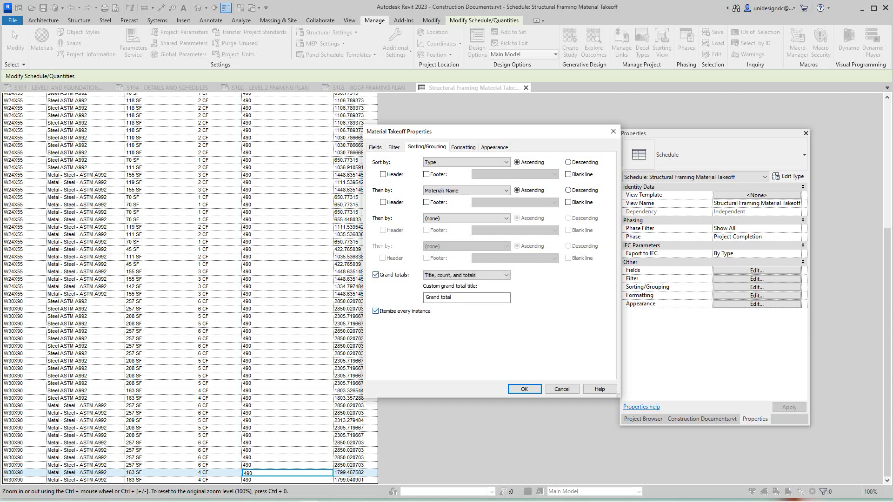
{"action": "left_click", "coordinate": [524, 389]}
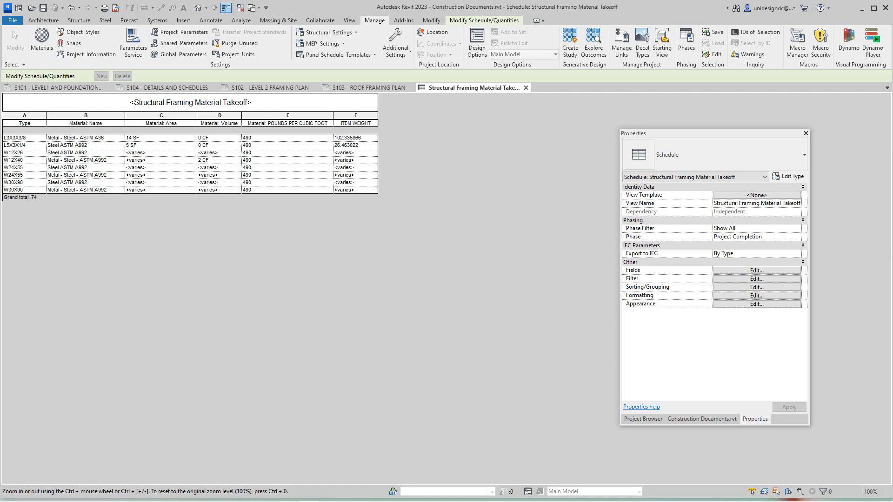
Step: Itemize every instance in the takeoff again and look through its rows
{"action": "left_click", "coordinate": [757, 270]}
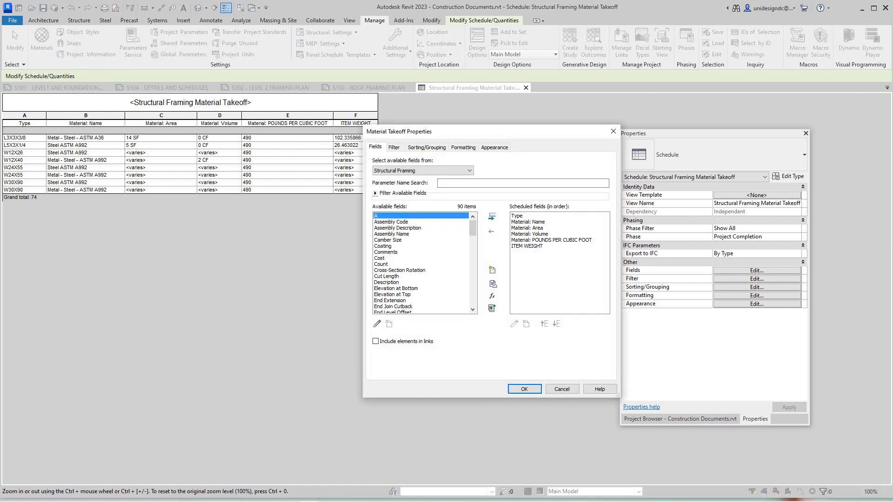
{"action": "left_click", "coordinate": [427, 147]}
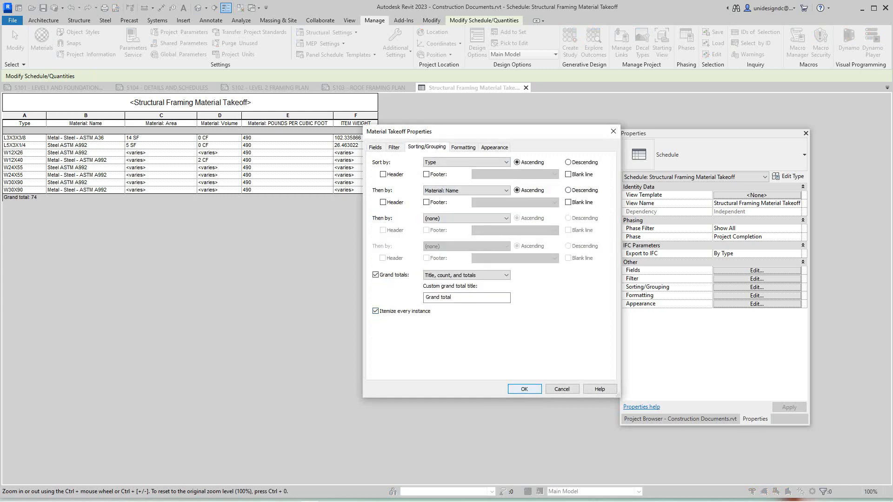
{"action": "left_click", "coordinate": [524, 388]}
{"action": "scroll", "coordinate": [190, 288], "scroll_direction": "down", "scroll_amount": 6}
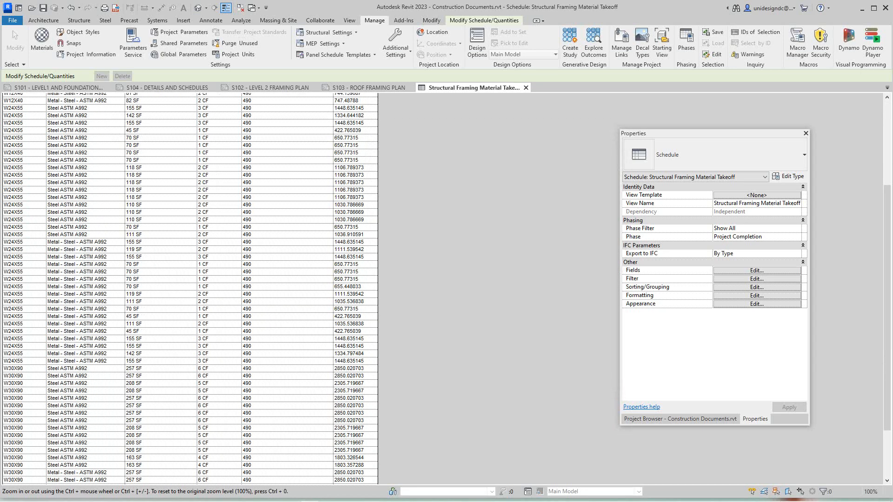
{"action": "scroll", "coordinate": [189, 288], "scroll_direction": "up", "scroll_amount": 10}
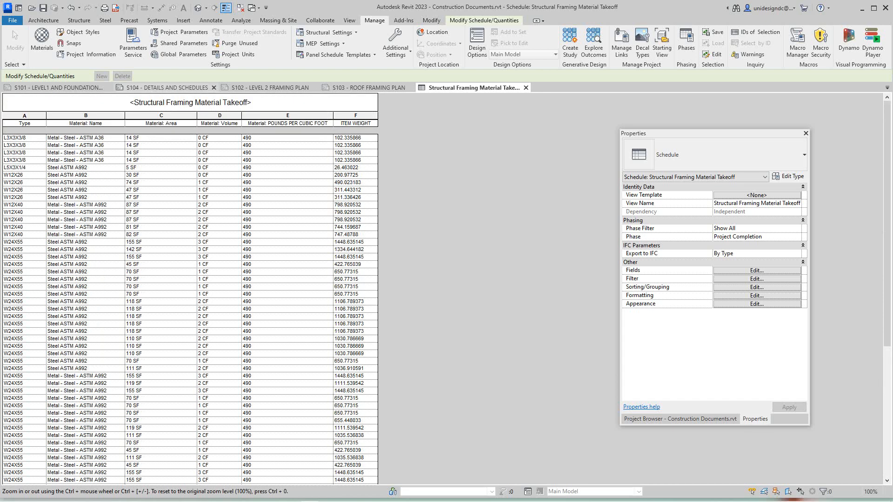
Step: Place the Structural Framing Material Takeoff on sheet S104, just outside the left edge of the title block
{"action": "left_click", "coordinate": [167, 88]}
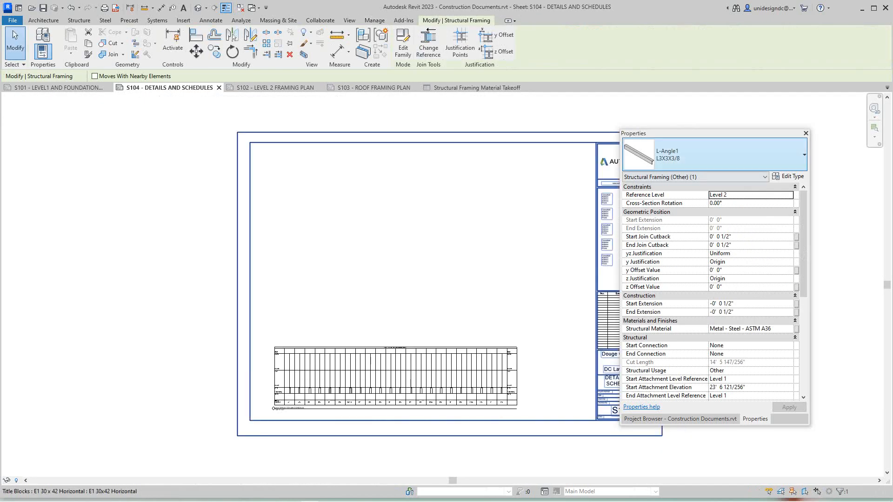
{"action": "left_click_drag", "start_coordinate": [708, 135], "coordinate": [786, 156]}
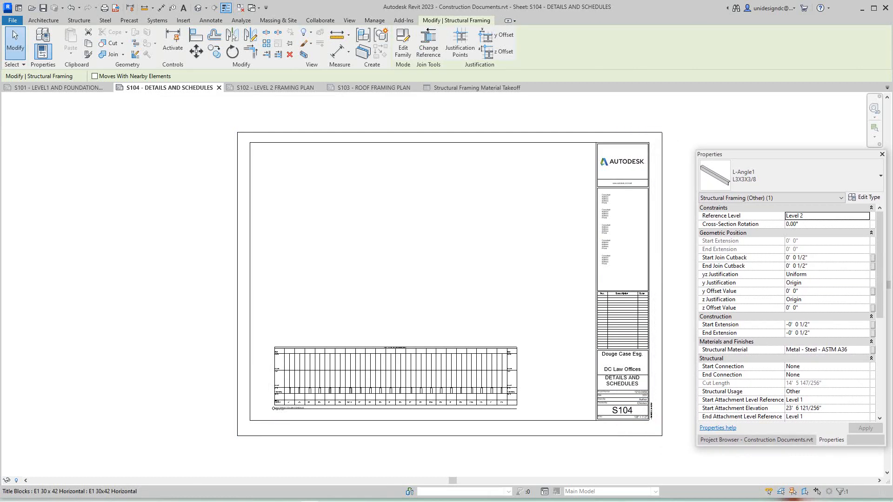
{"action": "left_click", "coordinate": [757, 439]}
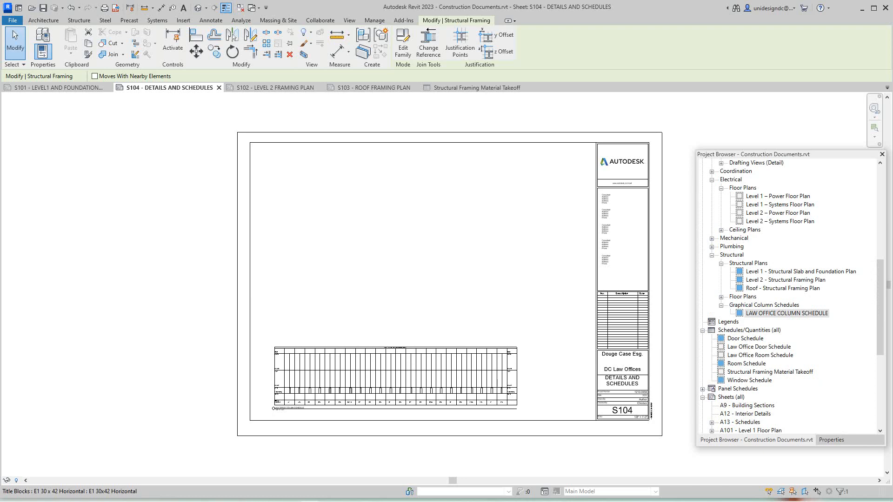
{"action": "left_click", "coordinate": [763, 372]}
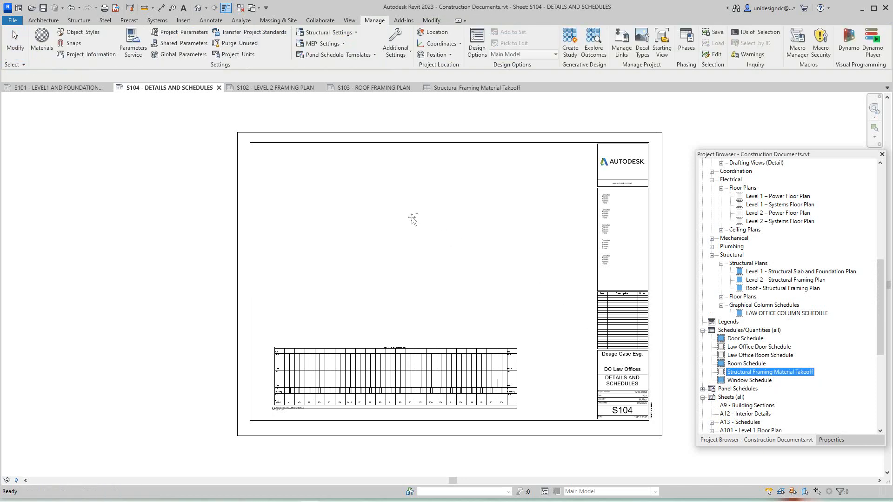
{"action": "left_click_drag", "start_coordinate": [770, 372], "coordinate": [450, 217]}
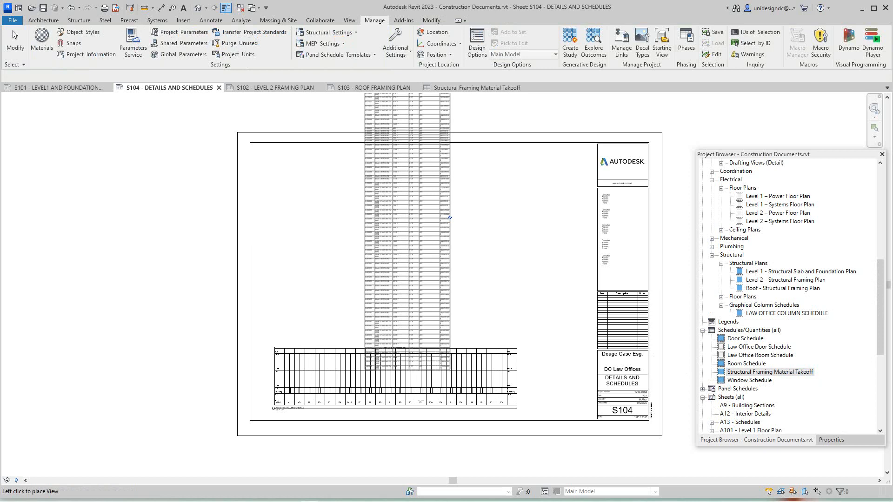
{"action": "scroll", "coordinate": [450, 217], "scroll_direction": "down", "scroll_amount": 1}
{"action": "scroll", "coordinate": [434, 223], "scroll_direction": "down", "scroll_amount": 3}
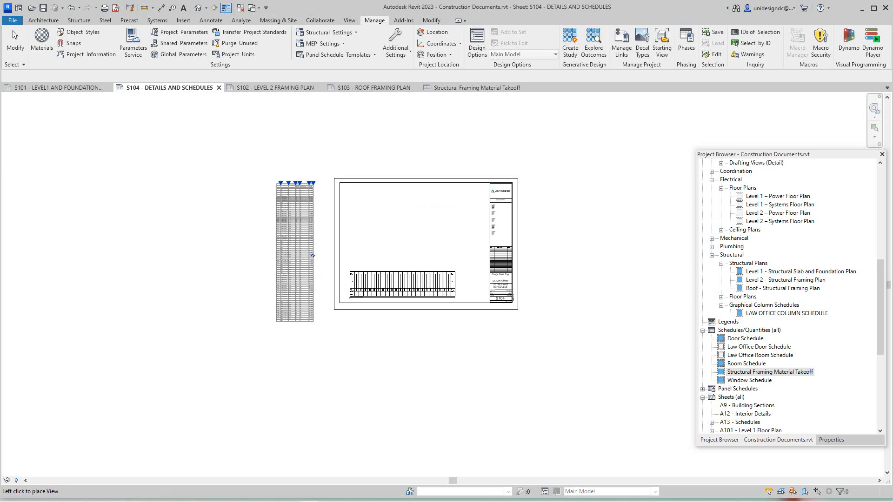
{"action": "left_click", "coordinate": [318, 233]}
{"action": "key", "text": "Escape"}
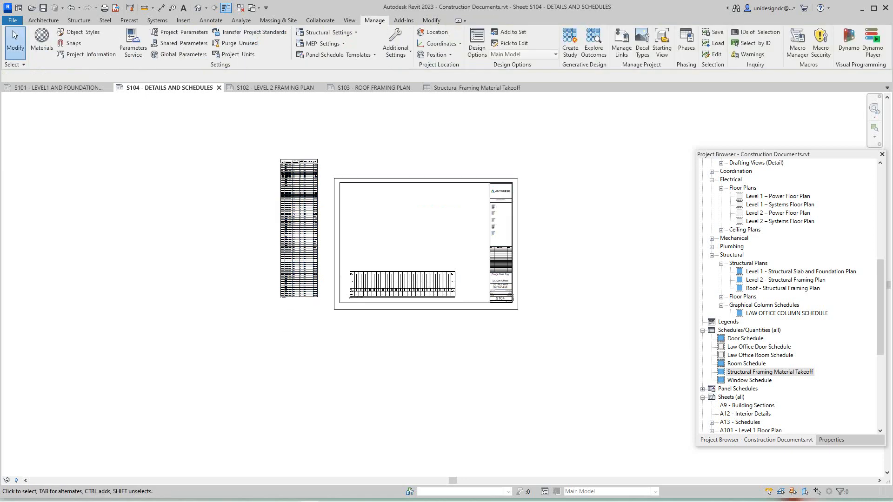
Step: Split the placed takeoff into two side-by-side segments
{"action": "scroll", "coordinate": [338, 230], "scroll_direction": "up", "scroll_amount": 5}
{"action": "left_click", "coordinate": [317, 230]}
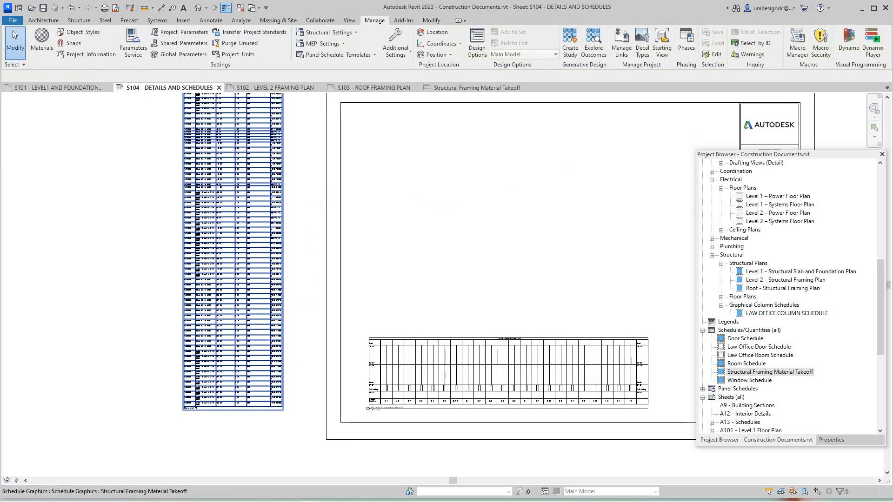
{"action": "left_click", "coordinate": [282, 231]}
{"action": "scroll", "coordinate": [318, 298], "scroll_direction": "down", "scroll_amount": 3}
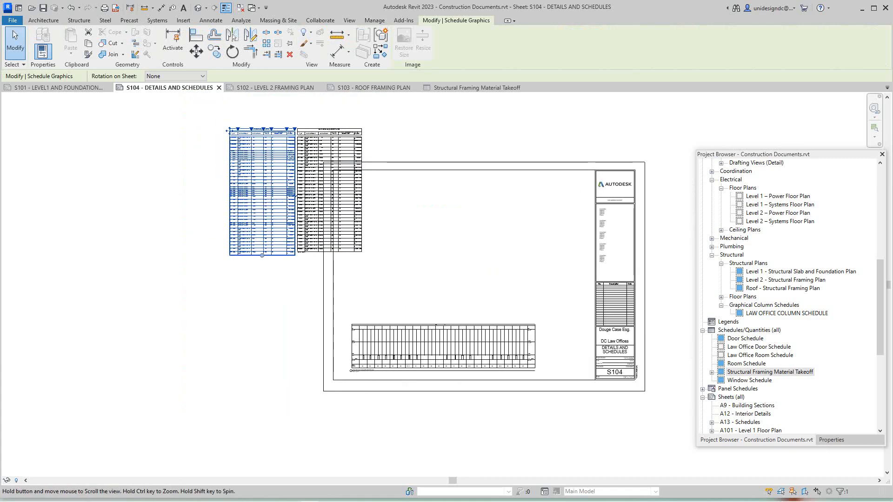
{"action": "middle_click_drag", "start_coordinate": [319, 299], "coordinate": [334, 352]}
Step: Move both takeoff segments inside the S104 sheet border, side by side above the column schedule, with the first segment on the left
{"action": "key", "text": "Escape"}
{"action": "left_click", "coordinate": [345, 268]}
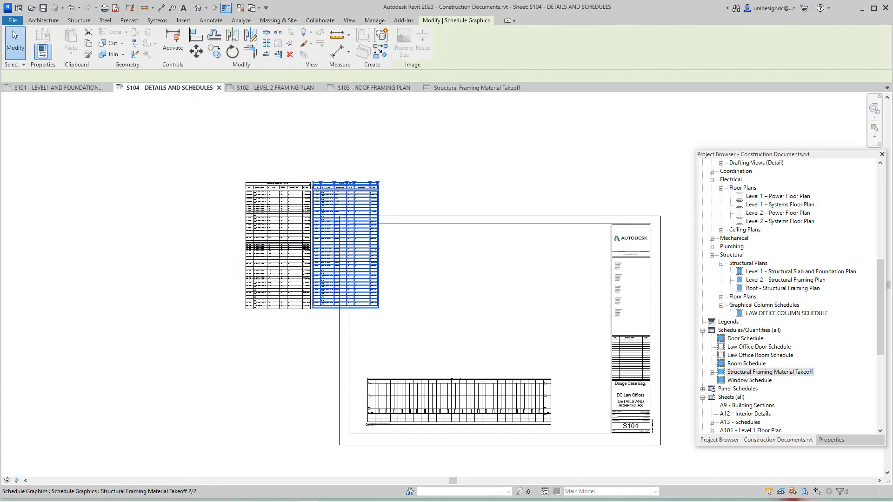
{"action": "left_click_drag", "start_coordinate": [345, 267], "coordinate": [454, 315]}
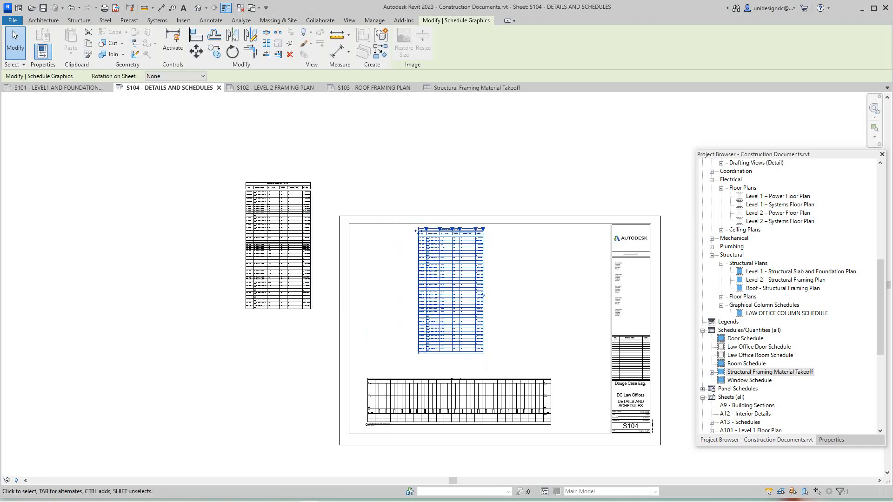
{"action": "left_click", "coordinate": [294, 201]}
{"action": "scroll", "coordinate": [295, 202], "scroll_direction": "up", "scroll_amount": 3}
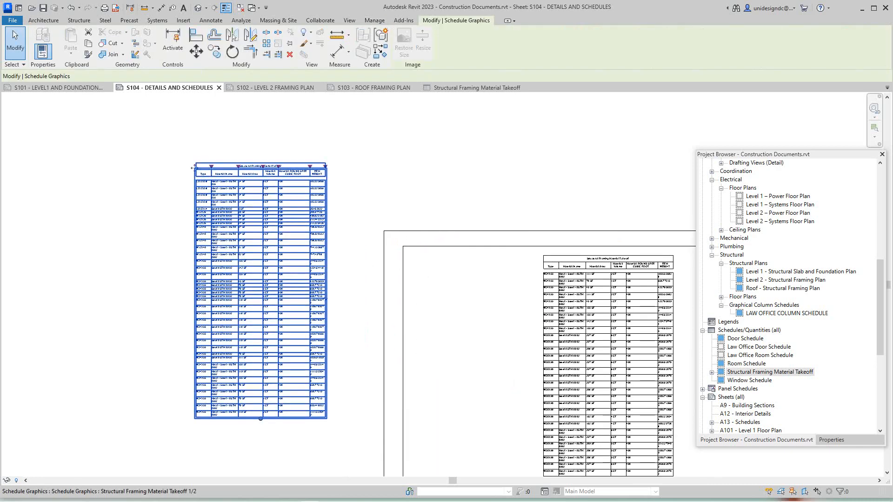
{"action": "left_click_drag", "start_coordinate": [294, 202], "coordinate": [507, 295]}
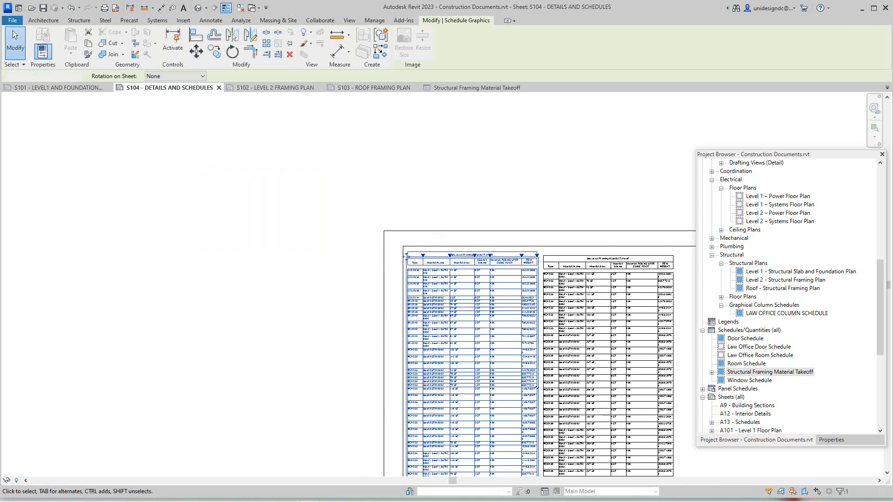
Step: Examine how the two takeoff segments and the column schedule are laid out on sheet S104
{"action": "left_click", "coordinate": [516, 160]}
{"action": "scroll", "coordinate": [517, 157], "scroll_direction": "down", "scroll_amount": 2}
{"action": "middle_click", "coordinate": [518, 157]}
{"action": "middle_click", "coordinate": [518, 157]}
{"action": "scroll", "coordinate": [519, 156], "scroll_direction": "down", "scroll_amount": 1}
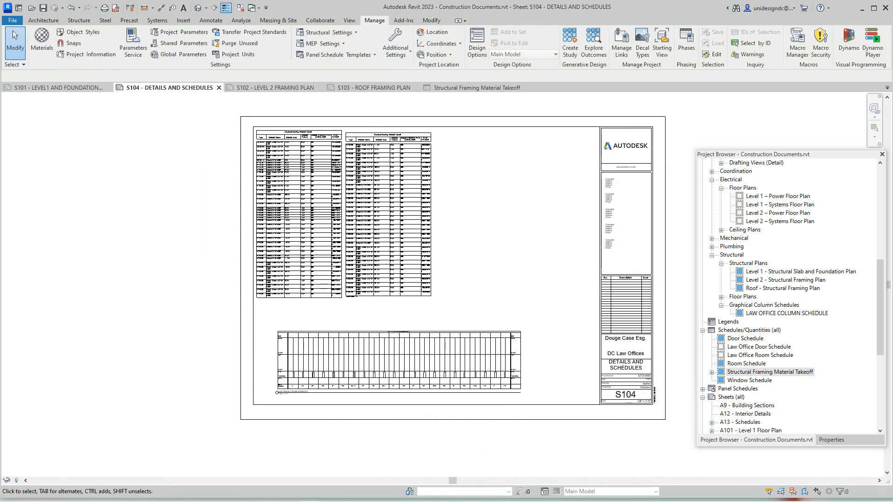
{"action": "scroll", "coordinate": [473, 329], "scroll_direction": "up", "scroll_amount": 3}
{"action": "scroll", "coordinate": [475, 327], "scroll_direction": "down", "scroll_amount": 1}
{"action": "middle_click", "coordinate": [476, 327]}
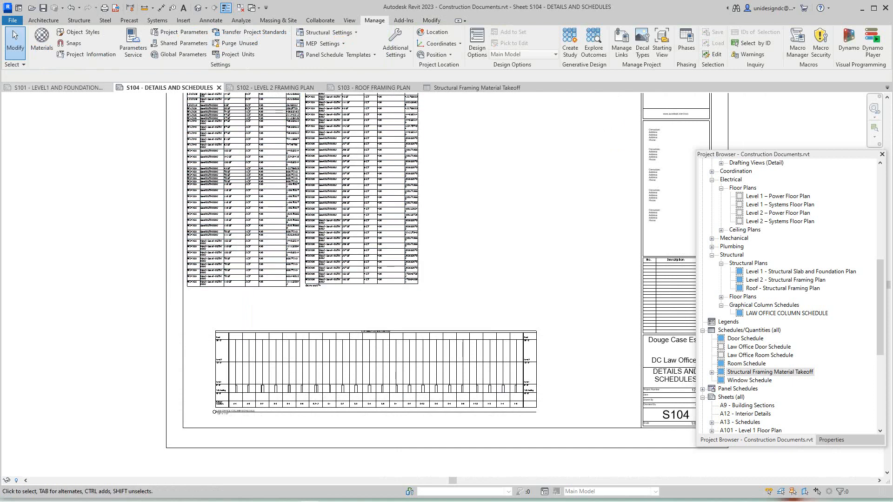
Step: Open sheet S101 and activate its Level 1 structural plan viewport for editing
{"action": "left_click", "coordinate": [55, 87]}
{"action": "middle_click_drag", "start_coordinate": [423, 296], "coordinate": [364, 302]}
{"action": "right_click", "coordinate": [364, 301]}
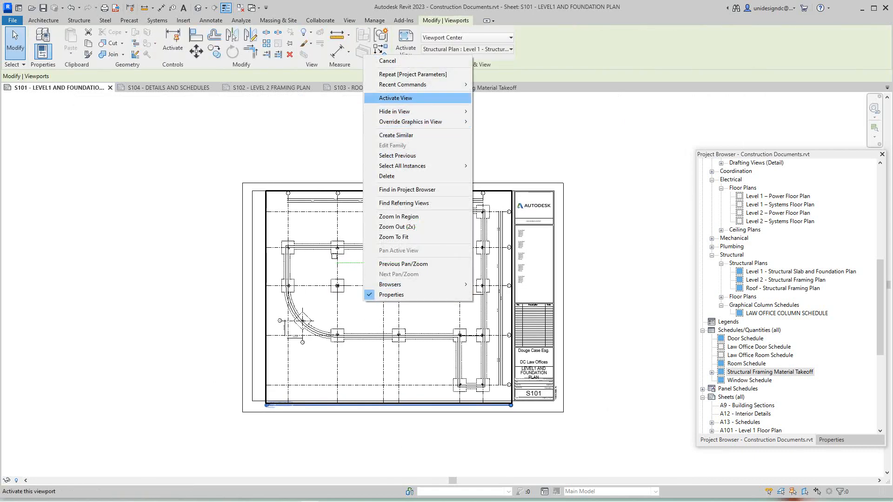
{"action": "left_click", "coordinate": [395, 98]}
Step: Cut a vertical section just left of the footing at grids 2 and C, looking toward the footing
{"action": "scroll", "coordinate": [381, 288], "scroll_direction": "up", "scroll_amount": 5}
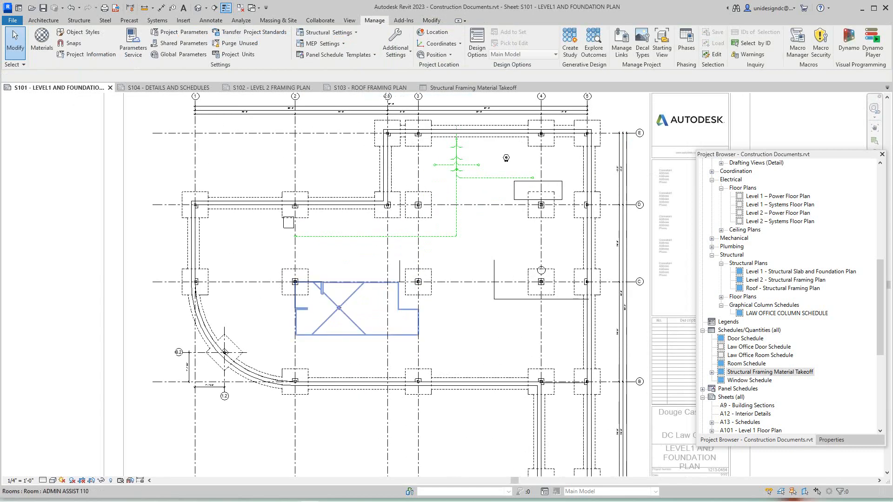
{"action": "scroll", "coordinate": [233, 284], "scroll_direction": "up", "scroll_amount": 4}
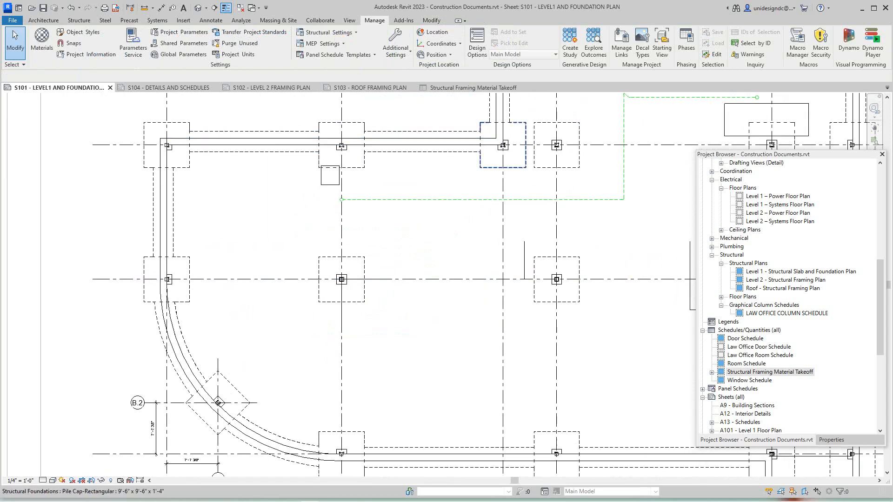
{"action": "scroll", "coordinate": [455, 309], "scroll_direction": "down", "scroll_amount": 2}
{"action": "middle_click_drag", "start_coordinate": [455, 307], "coordinate": [437, 319]}
{"action": "scroll", "coordinate": [548, 271], "scroll_direction": "up", "scroll_amount": 2}
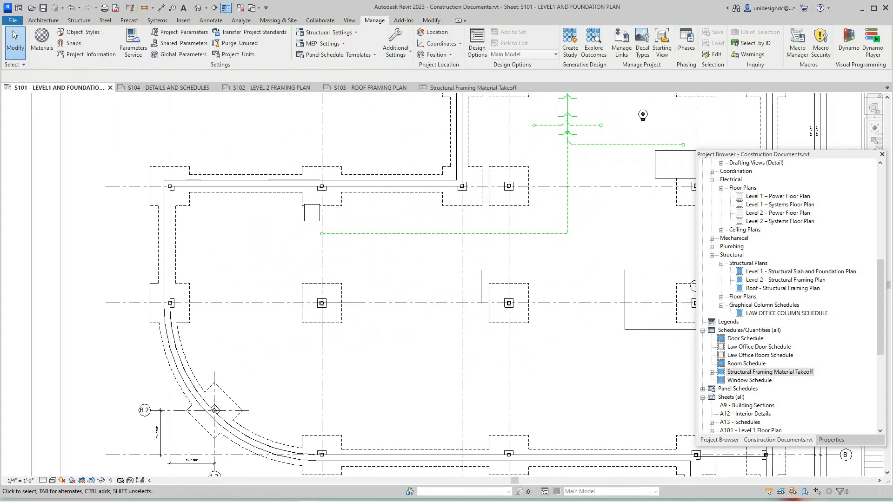
{"action": "left_click", "coordinate": [214, 7]}
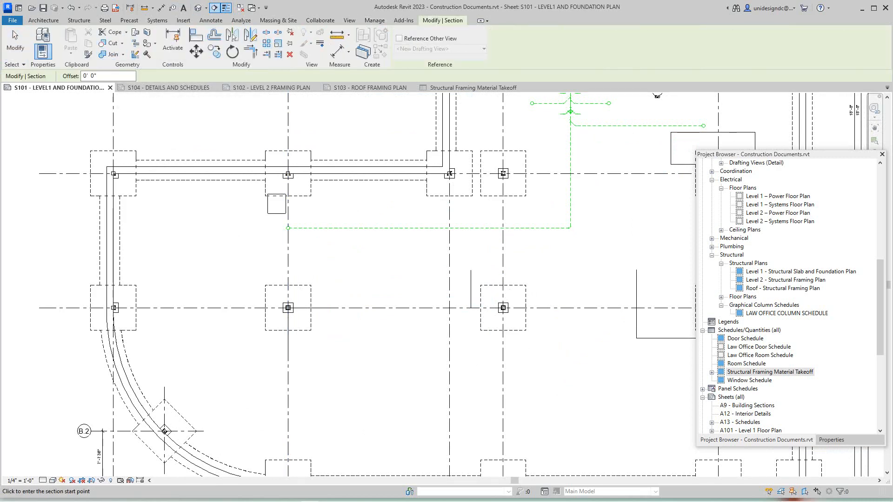
{"action": "left_click", "coordinate": [254, 251]}
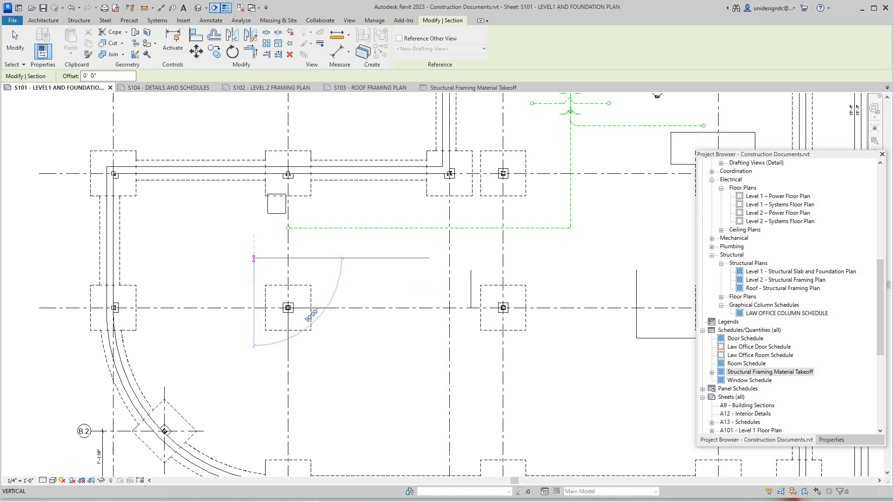
{"action": "left_click", "coordinate": [254, 356]}
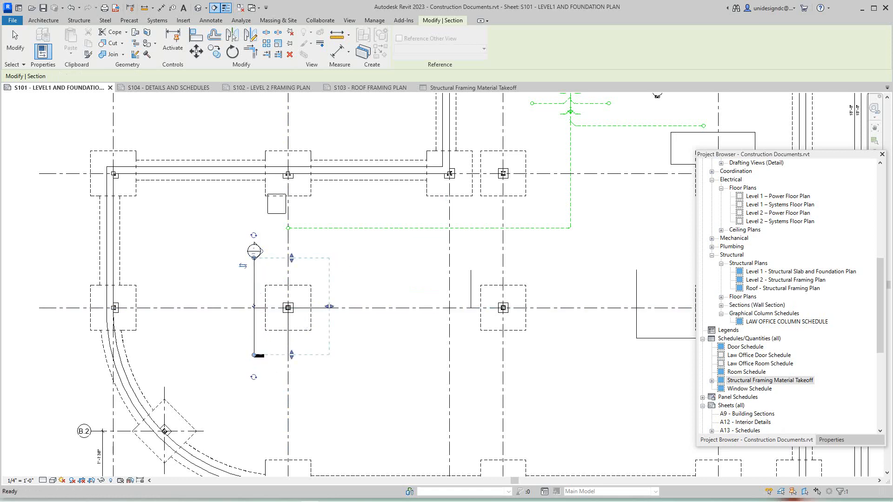
{"action": "key", "text": "Escape"}
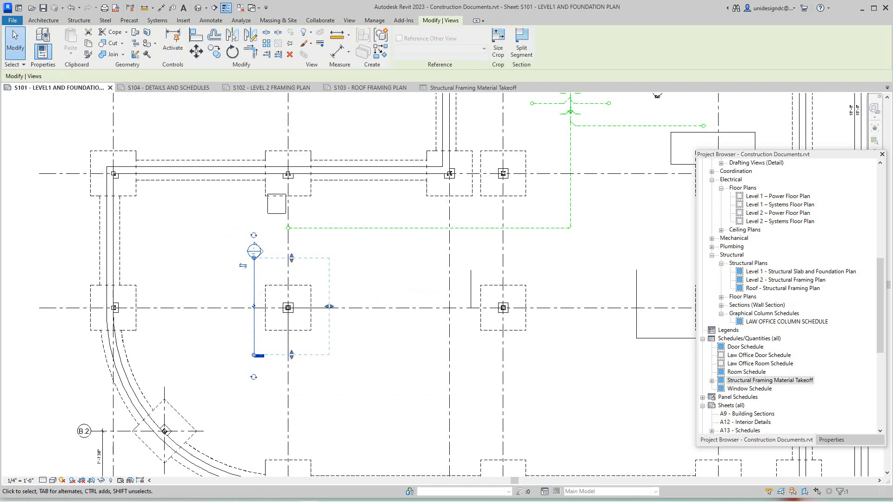
{"action": "key", "text": "Escape"}
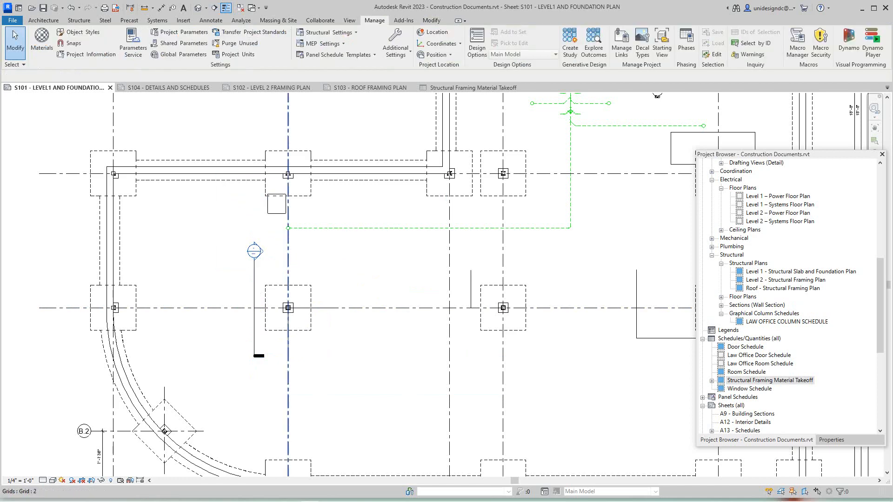
Step: Open the new footing section view and assign it the Structural Section view template
{"action": "double_click", "coordinate": [254, 251]}
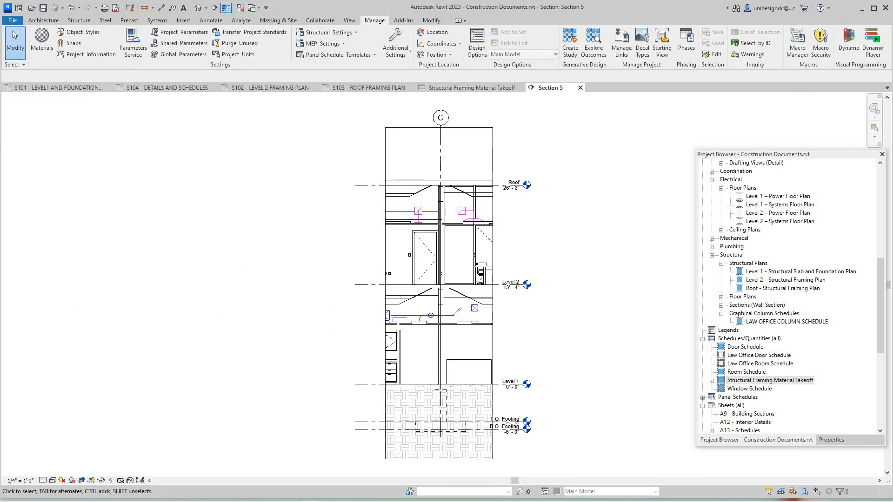
{"action": "left_click", "coordinate": [832, 439]}
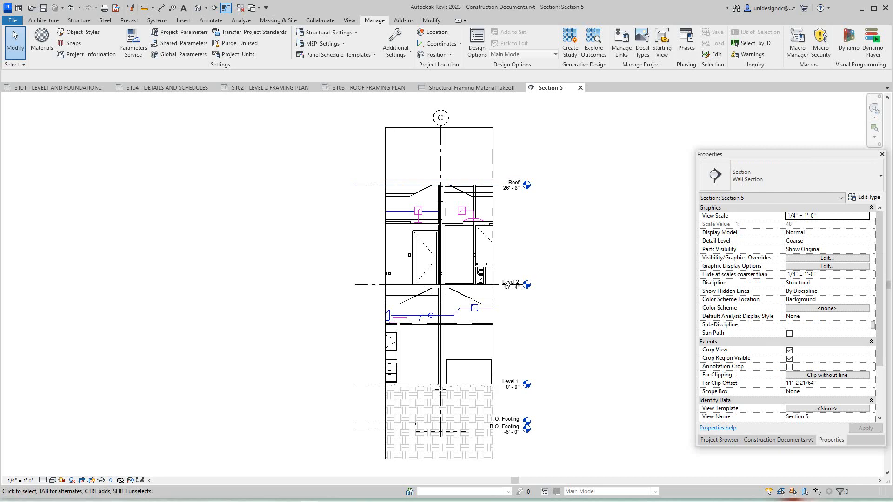
{"action": "left_click", "coordinate": [826, 408]}
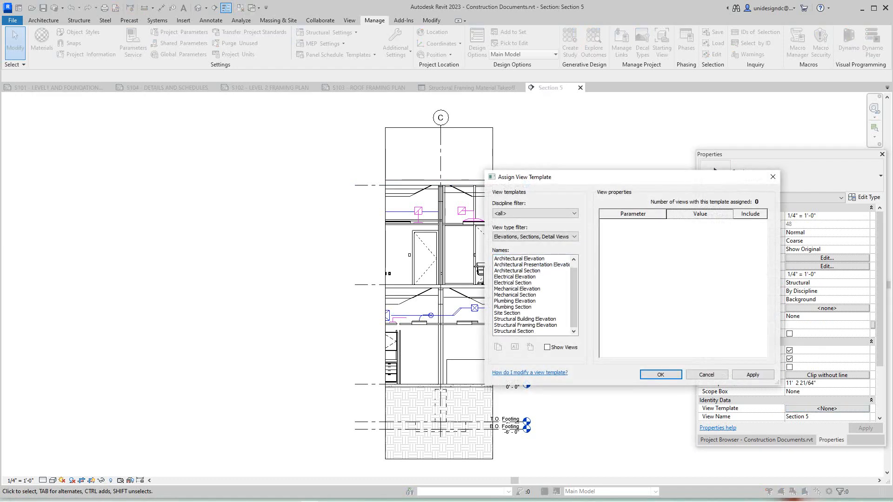
{"action": "left_click", "coordinate": [514, 331]}
{"action": "left_click", "coordinate": [660, 375]}
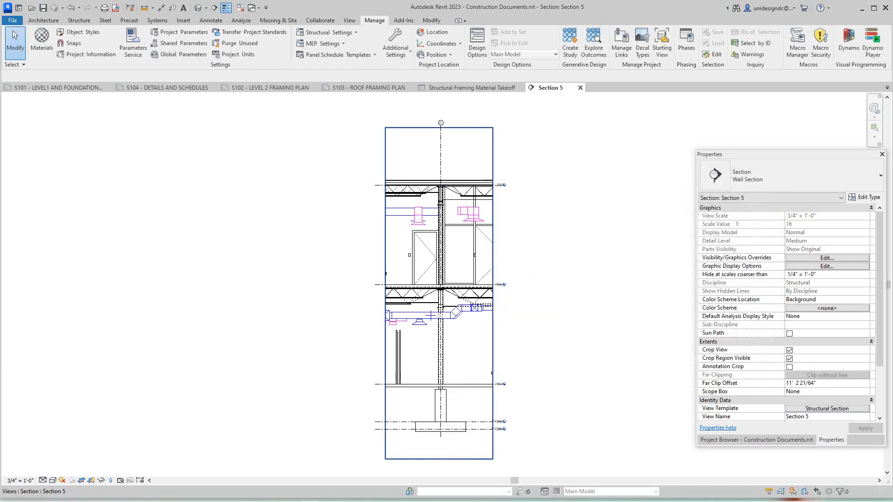
Step: Shrink the section's crop region on all four sides to frame only the footing, pier and Level 1 slab
{"action": "left_click", "coordinate": [493, 149]}
{"action": "left_click_drag", "start_coordinate": [438, 127], "coordinate": [438, 374]}
{"action": "scroll", "coordinate": [438, 374], "scroll_direction": "down", "scroll_amount": 1}
{"action": "middle_click_drag", "start_coordinate": [438, 374], "coordinate": [450, 293]}
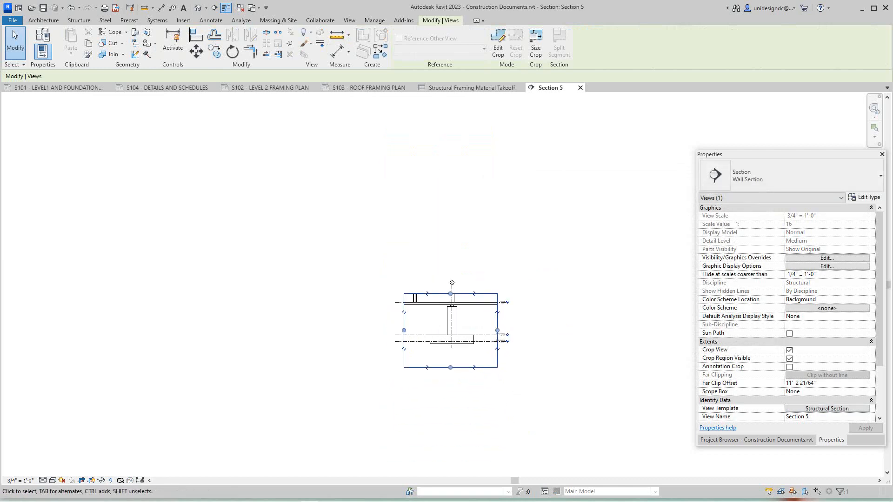
{"action": "scroll", "coordinate": [447, 387], "scroll_direction": "up", "scroll_amount": 2}
{"action": "left_click_drag", "start_coordinate": [453, 353], "coordinate": [452, 334]}
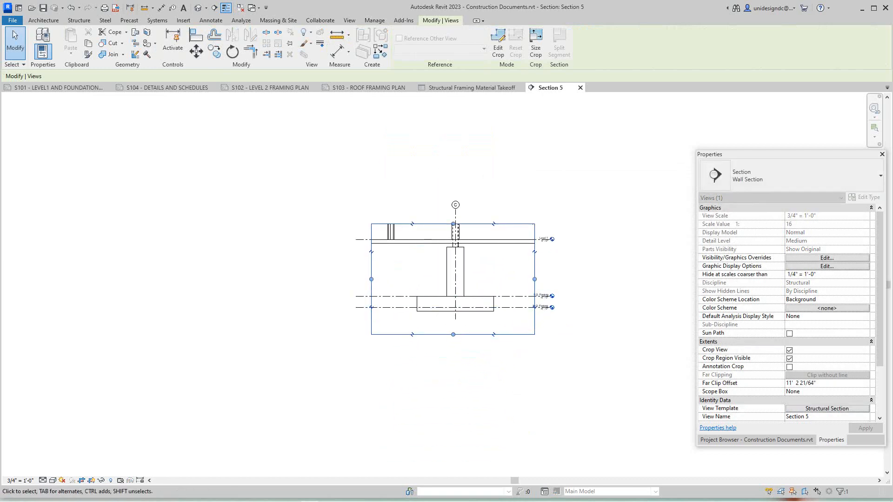
{"action": "left_click_drag", "start_coordinate": [371, 279], "coordinate": [386, 279]}
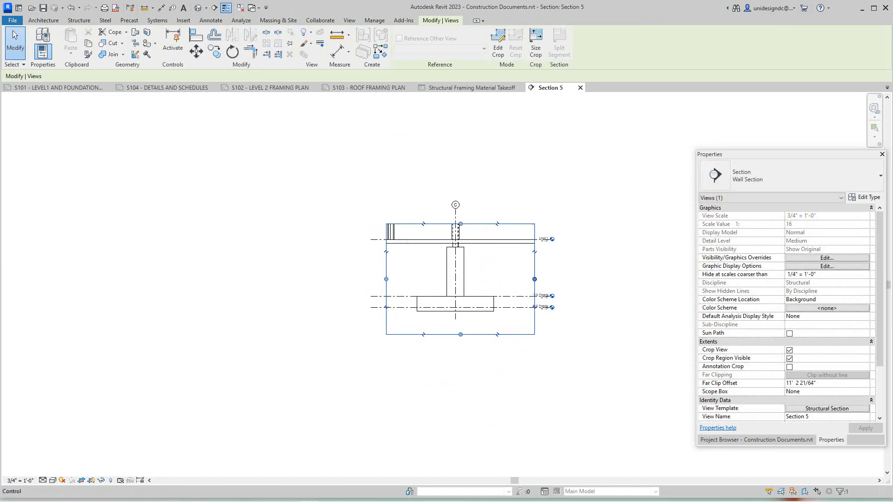
{"action": "left_click_drag", "start_coordinate": [534, 279], "coordinate": [516, 279]}
{"action": "left_click", "coordinate": [596, 281]}
{"action": "scroll", "coordinate": [595, 281], "scroll_direction": "down", "scroll_amount": 2}
{"action": "middle_click_drag", "start_coordinate": [596, 281], "coordinate": [596, 281]}
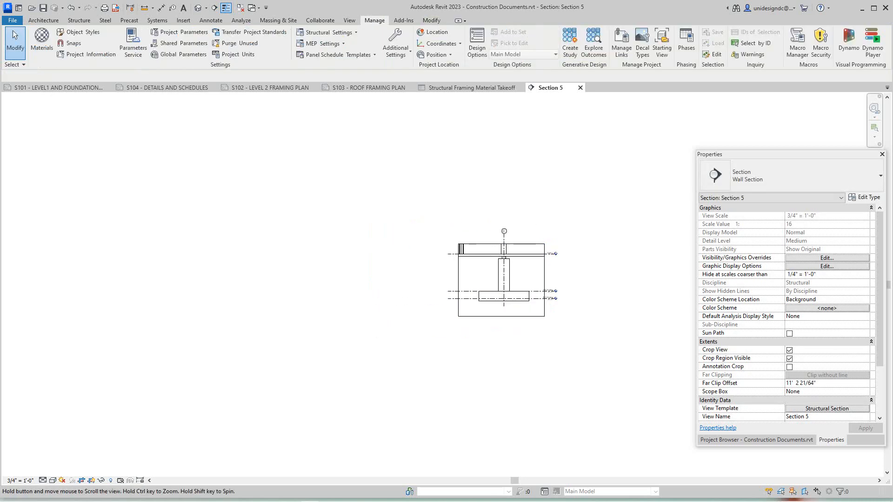
{"action": "middle_click", "coordinate": [595, 280]}
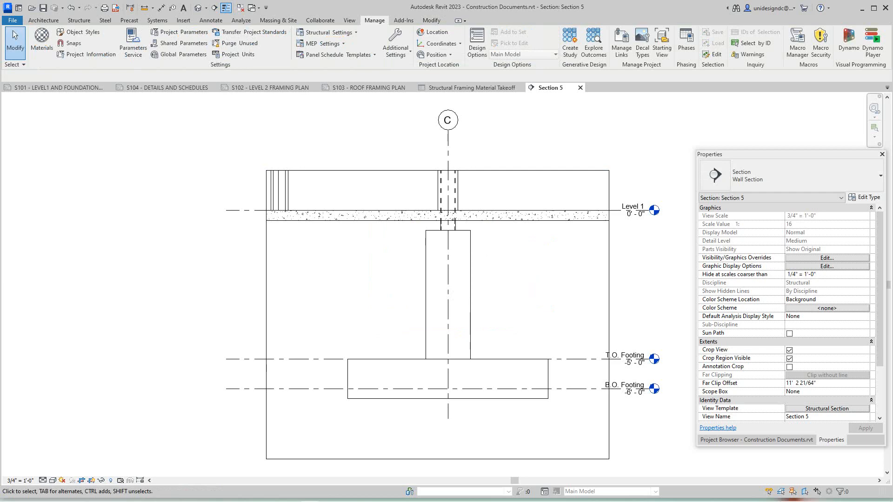
Step: Check the new section mark beside the footing in the plan on sheet S101
{"action": "left_click", "coordinate": [59, 88]}
{"action": "scroll", "coordinate": [551, 421], "scroll_direction": "down", "scroll_amount": 3}
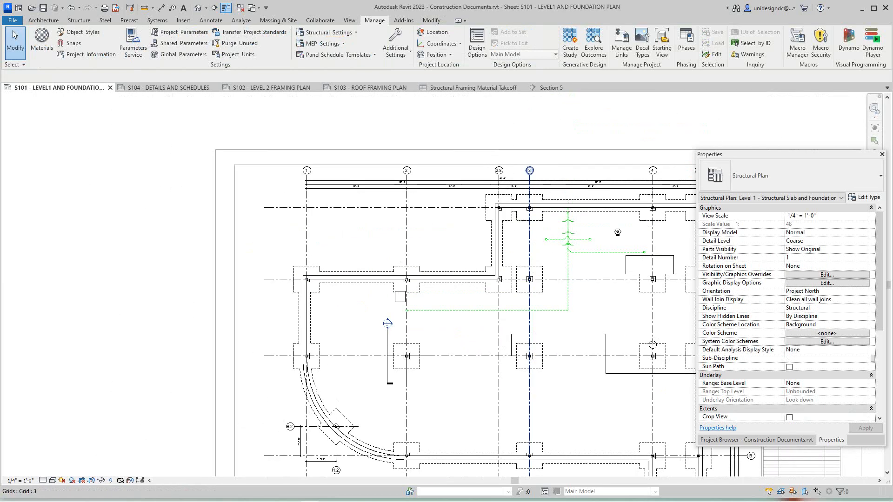
{"action": "middle_click_drag", "start_coordinate": [530, 419], "coordinate": [530, 419]}
{"action": "scroll", "coordinate": [279, 283], "scroll_direction": "down", "scroll_amount": 4}
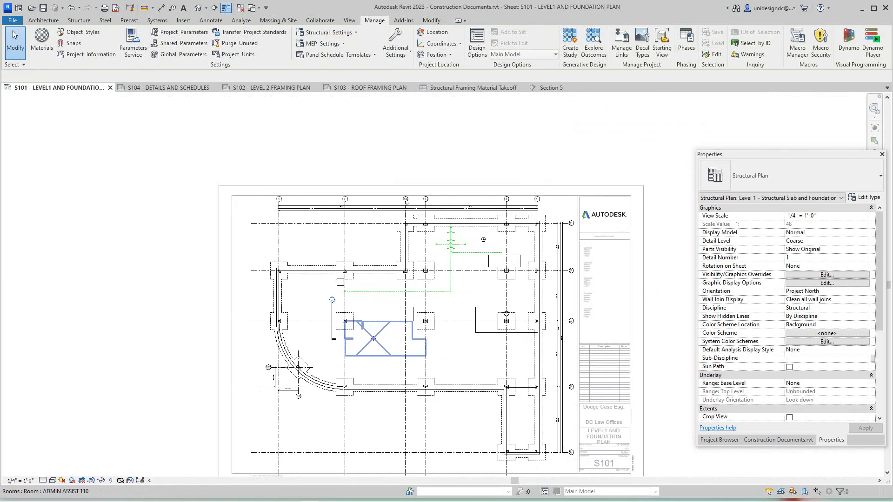
{"action": "scroll", "coordinate": [403, 421], "scroll_direction": "up", "scroll_amount": 3}
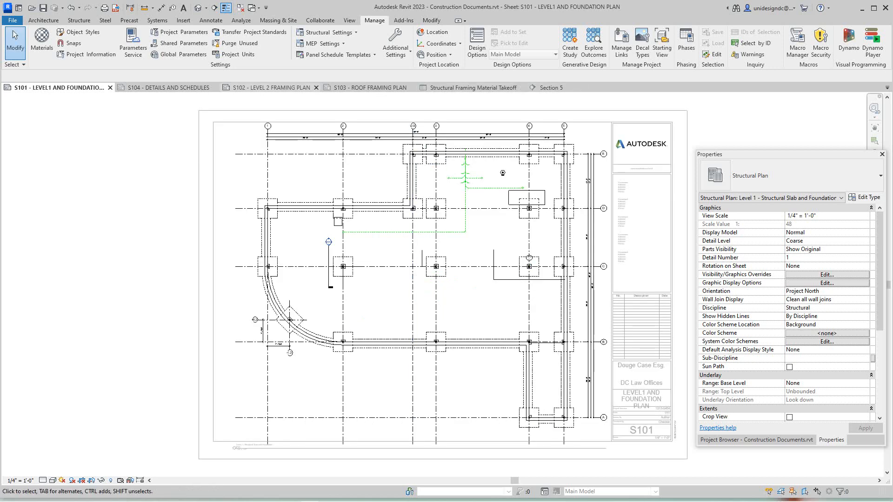
Step: Open sheet S104 and move the floating palette to the empty area beside the sheet, showing the Project Browser
{"action": "left_click", "coordinate": [168, 88]}
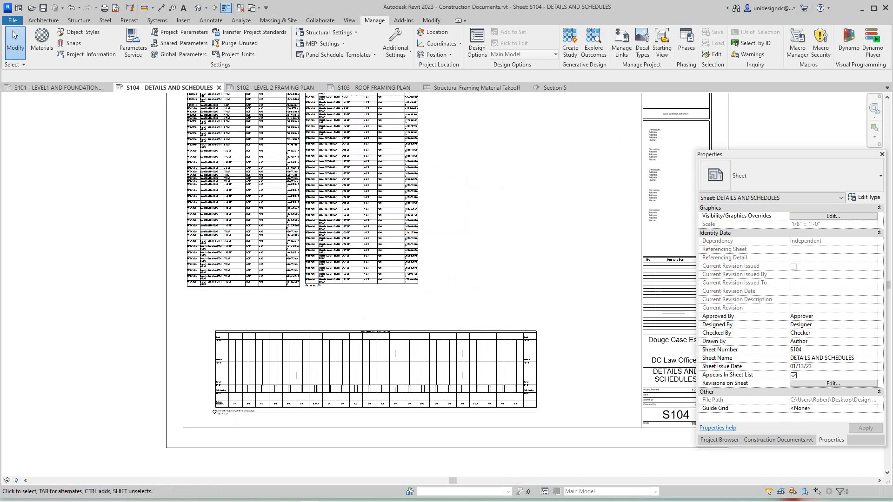
{"action": "middle_click_drag", "start_coordinate": [437, 251], "coordinate": [417, 275]}
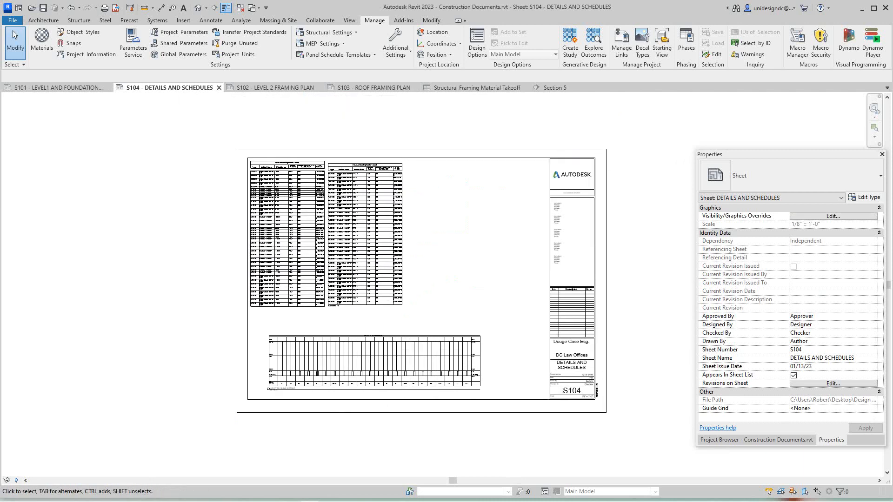
{"action": "left_click_drag", "start_coordinate": [771, 157], "coordinate": [104, 121]}
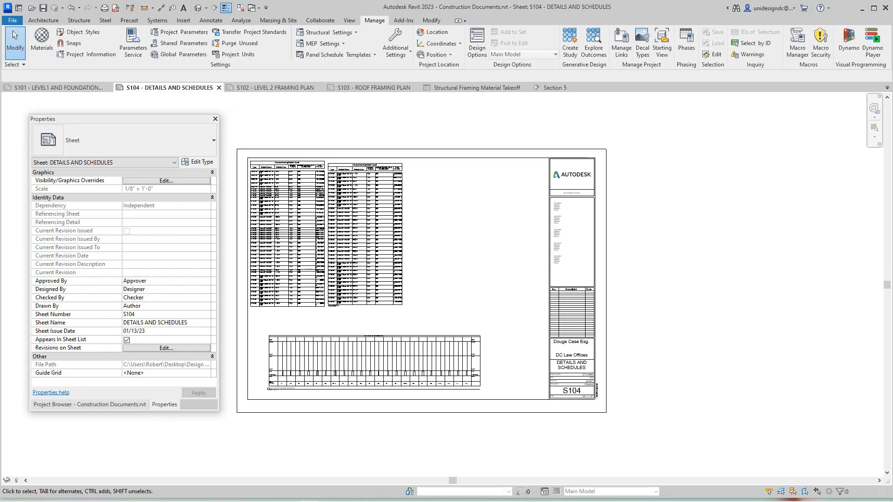
{"action": "left_click", "coordinate": [89, 405]}
Step: Try to place the Cross Section 1 view on sheet S104
{"action": "scroll", "coordinate": [124, 260], "scroll_direction": "down", "scroll_amount": 5}
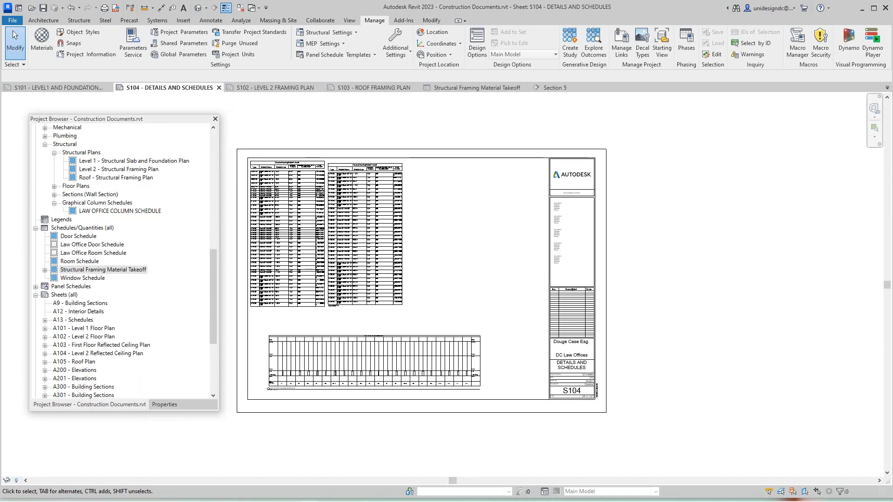
{"action": "scroll", "coordinate": [124, 260], "scroll_direction": "up", "scroll_amount": 2}
{"action": "scroll", "coordinate": [124, 260], "scroll_direction": "up", "scroll_amount": 7}
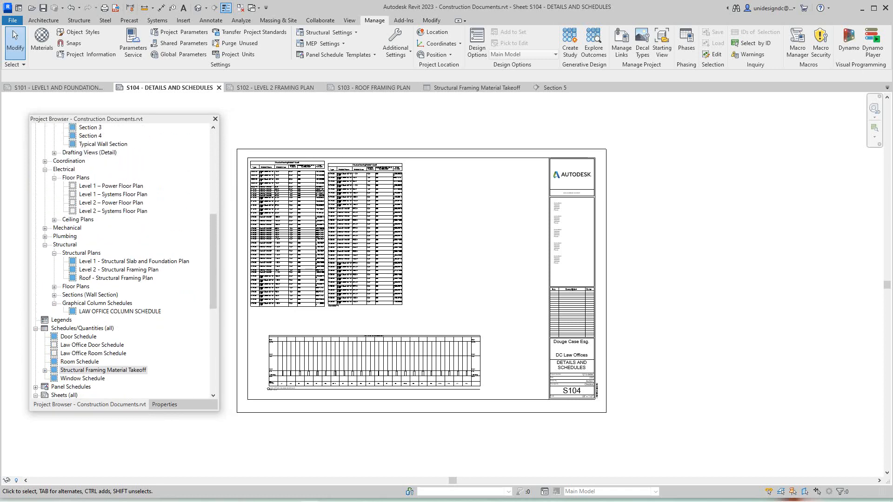
{"action": "scroll", "coordinate": [123, 261], "scroll_direction": "up", "scroll_amount": 6}
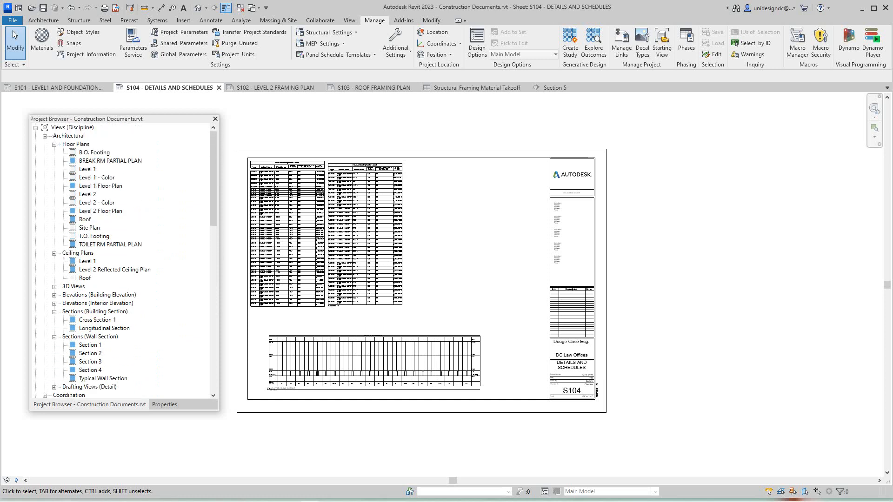
{"action": "scroll", "coordinate": [123, 261], "scroll_direction": "down", "scroll_amount": 1}
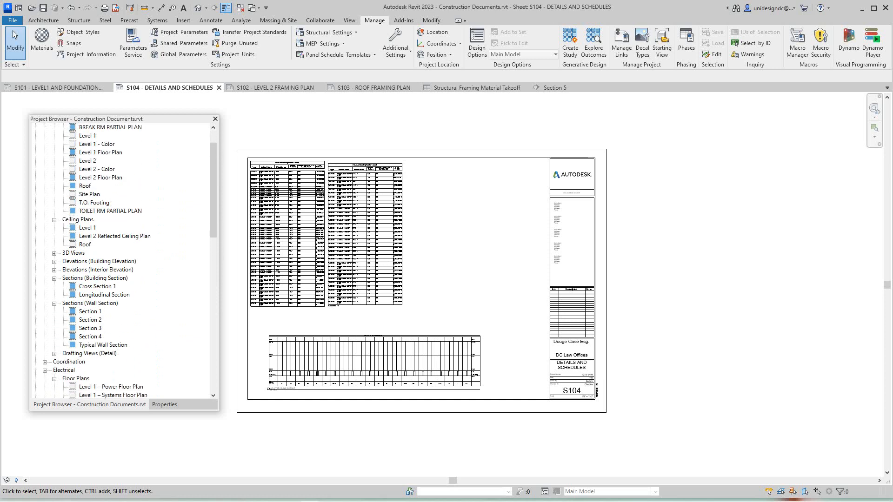
{"action": "left_click", "coordinate": [97, 287]}
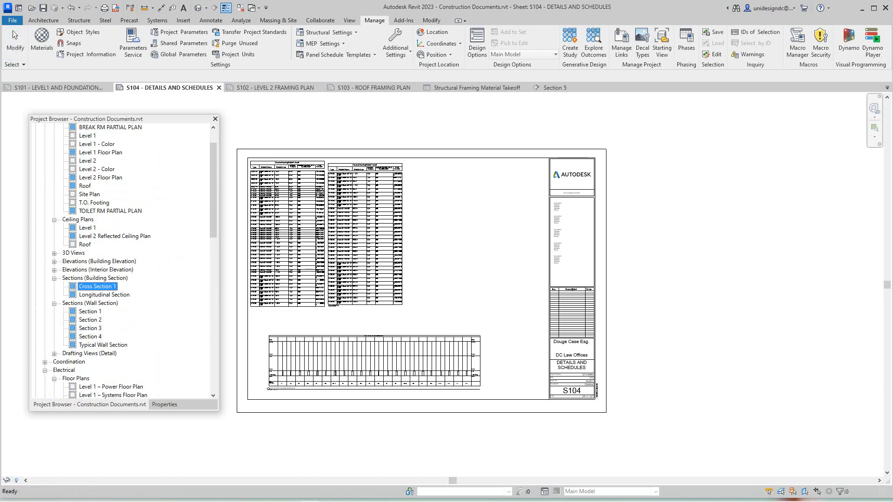
{"action": "left_click_drag", "start_coordinate": [439, 279], "coordinate": [439, 279]}
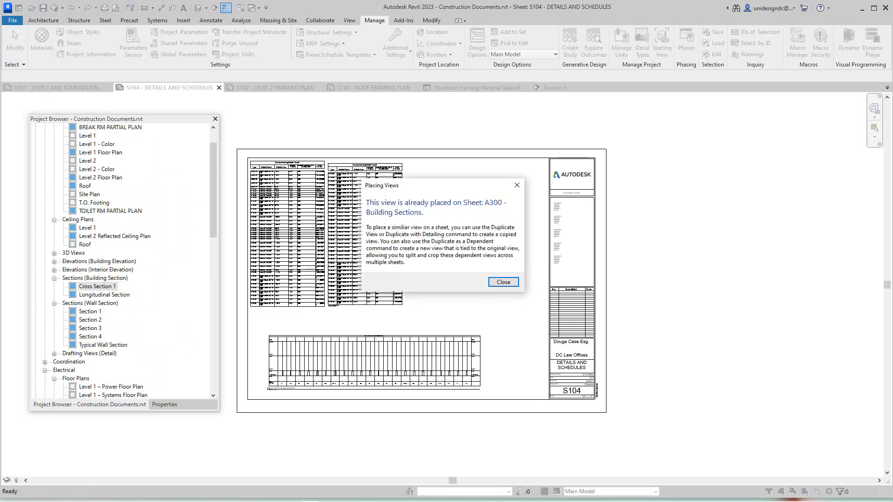
{"action": "left_click", "coordinate": [503, 283]}
{"action": "scroll", "coordinate": [504, 284], "scroll_direction": "down", "scroll_amount": 4}
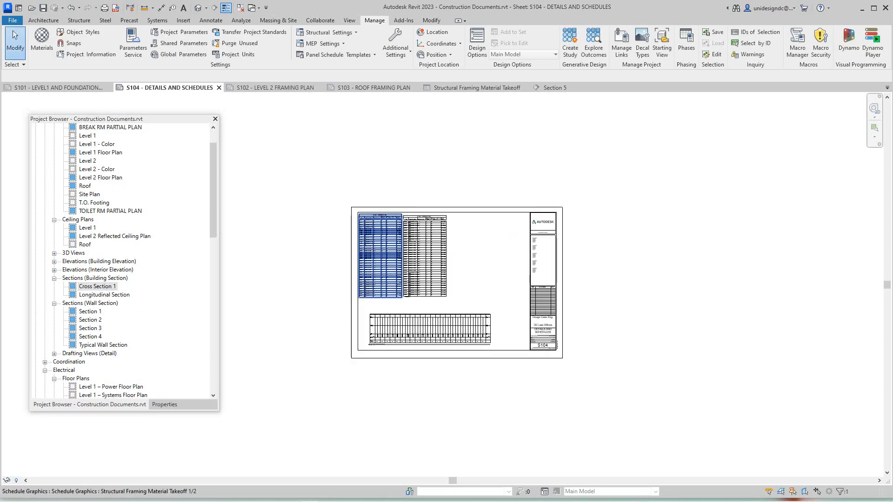
Step: Return to sheet S101 and open the new footing section from its mark in the foundation plan
{"action": "left_click", "coordinate": [56, 87]}
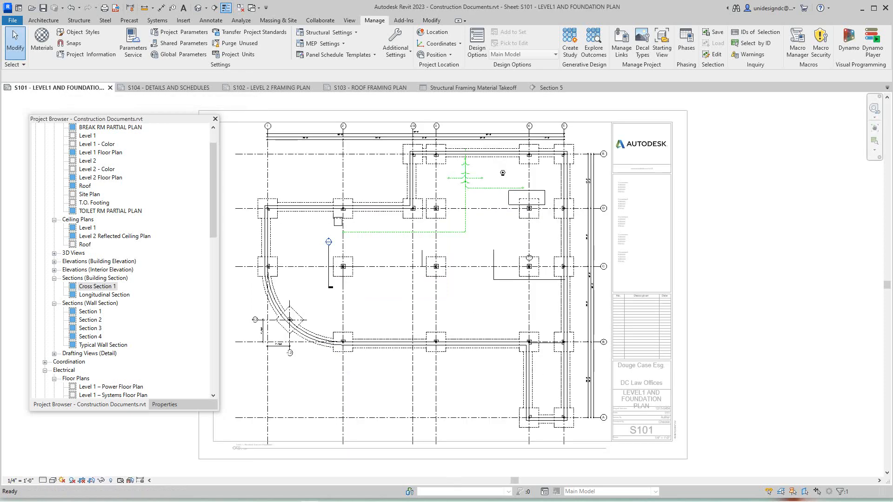
{"action": "scroll", "coordinate": [331, 242], "scroll_direction": "up", "scroll_amount": 2}
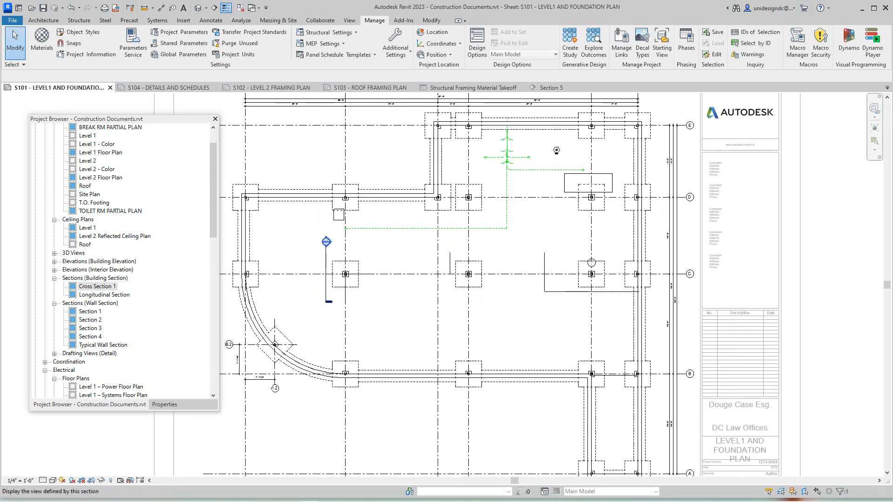
{"action": "double_click", "coordinate": [327, 241]}
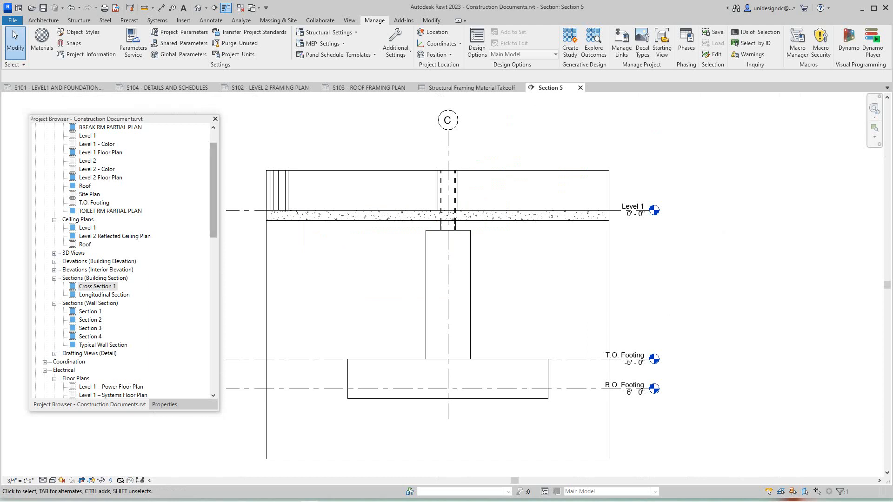
Step: Search the Project Browser from the architectural views down to the sheets for the new footing section
{"action": "left_click", "coordinate": [97, 286]}
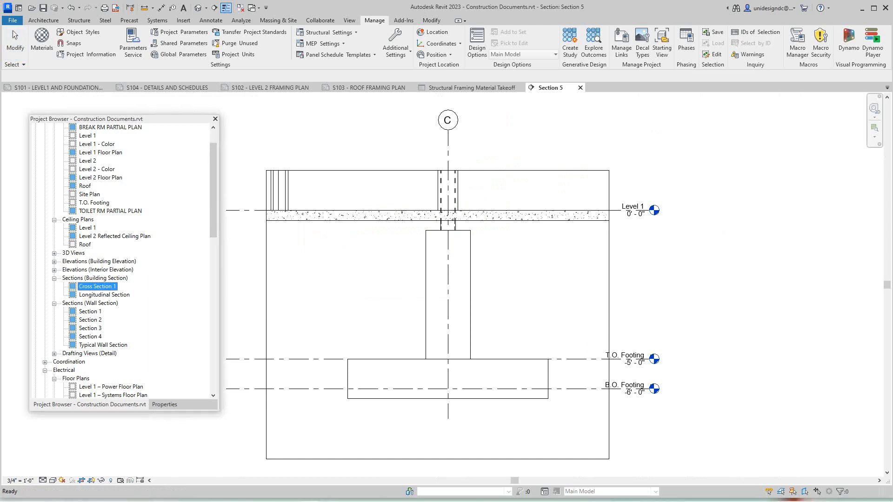
{"action": "scroll", "coordinate": [123, 260], "scroll_direction": "down", "scroll_amount": 5}
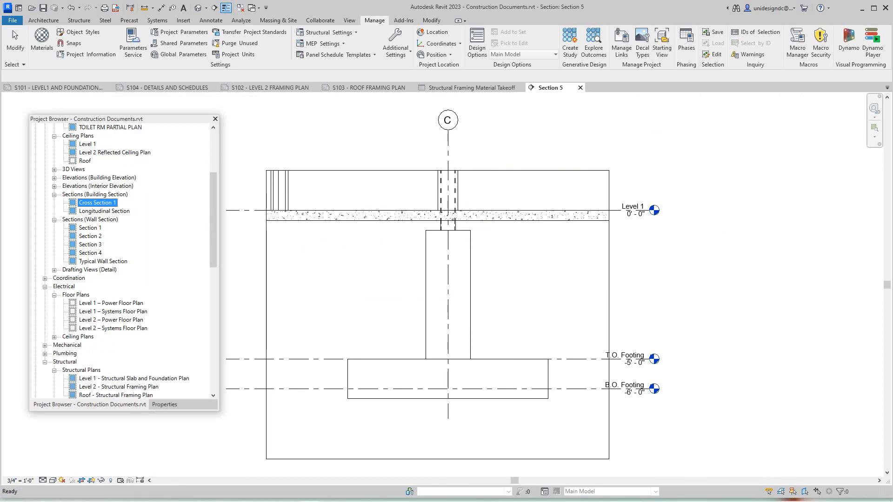
{"action": "scroll", "coordinate": [123, 261], "scroll_direction": "up", "scroll_amount": 3}
{"action": "scroll", "coordinate": [123, 261], "scroll_direction": "up", "scroll_amount": 3}
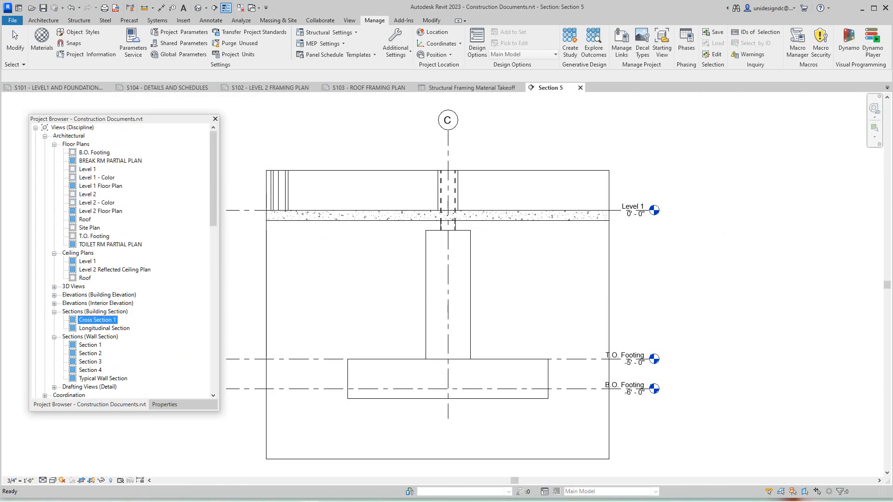
{"action": "scroll", "coordinate": [123, 260], "scroll_direction": "down", "scroll_amount": 10}
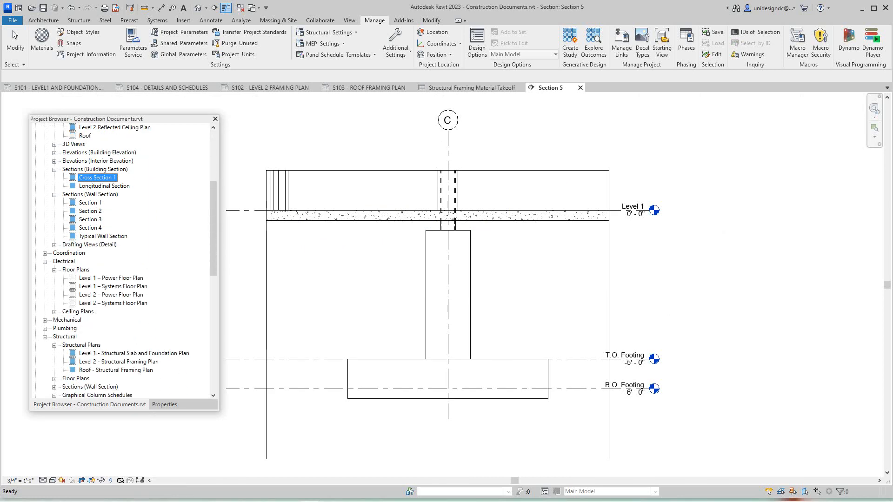
{"action": "scroll", "coordinate": [124, 260], "scroll_direction": "down", "scroll_amount": 9}
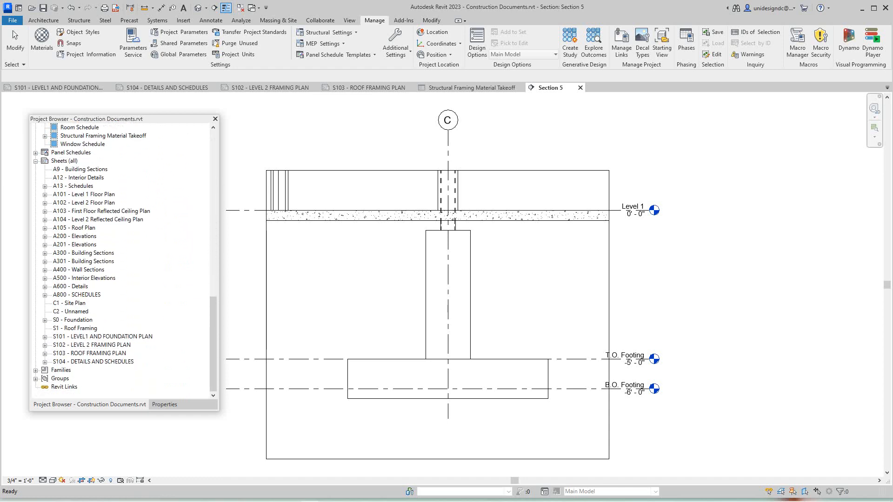
Step: Open sheets S104, S103 and S101 in turn from the Project Browser
{"action": "double_click", "coordinate": [93, 362]}
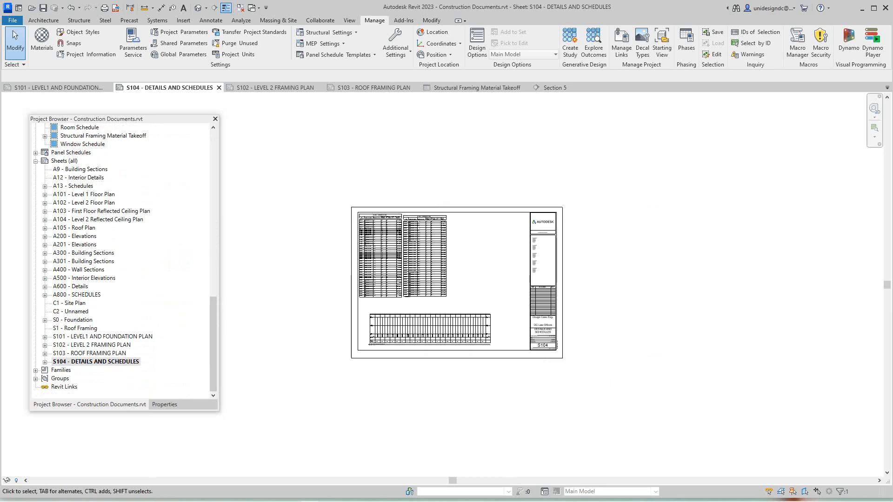
{"action": "double_click", "coordinate": [90, 353]}
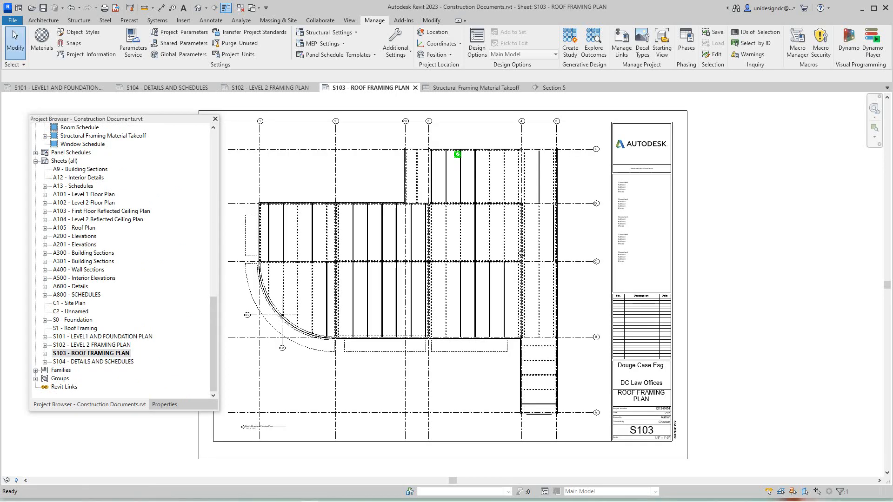
{"action": "double_click", "coordinate": [103, 337]}
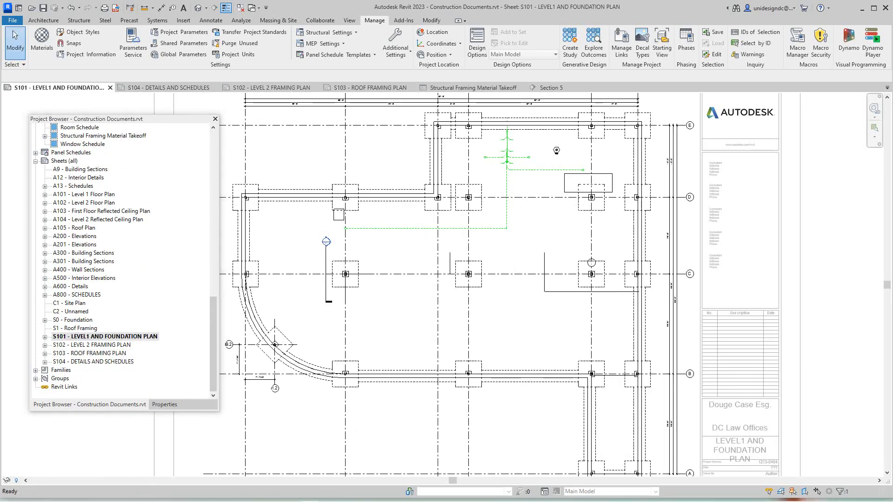
Step: Activate the foundation plan view on sheet S101 and open the footing section from its mark
{"action": "right_click", "coordinate": [305, 248]}
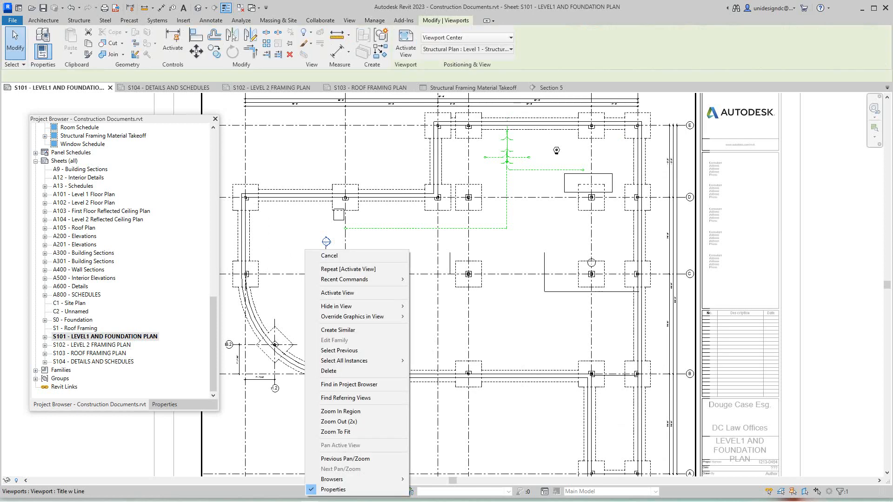
{"action": "left_click", "coordinate": [335, 292]}
{"action": "double_click", "coordinate": [327, 241]}
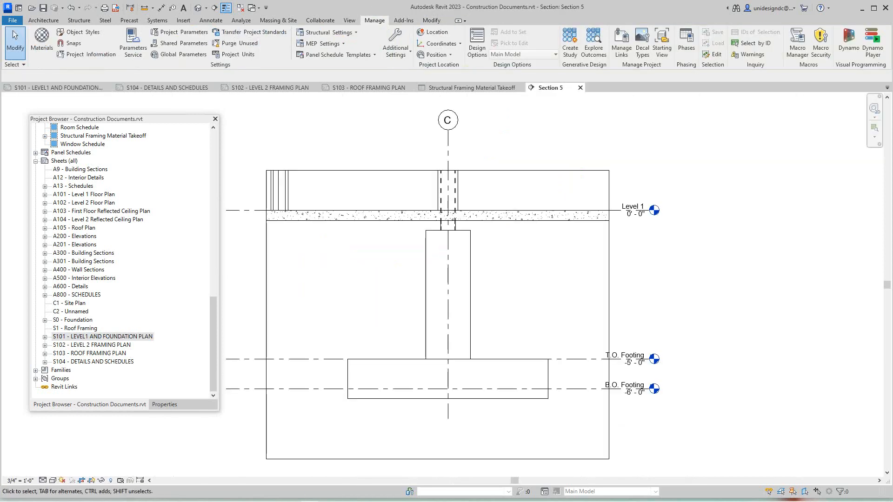
Step: Look through the architectural, electrical and structural view groups in the Project Browser for Section 5
{"action": "scroll", "coordinate": [336, 249], "scroll_direction": "down", "scroll_amount": 3}
{"action": "scroll", "coordinate": [336, 249], "scroll_direction": "up", "scroll_amount": 1}
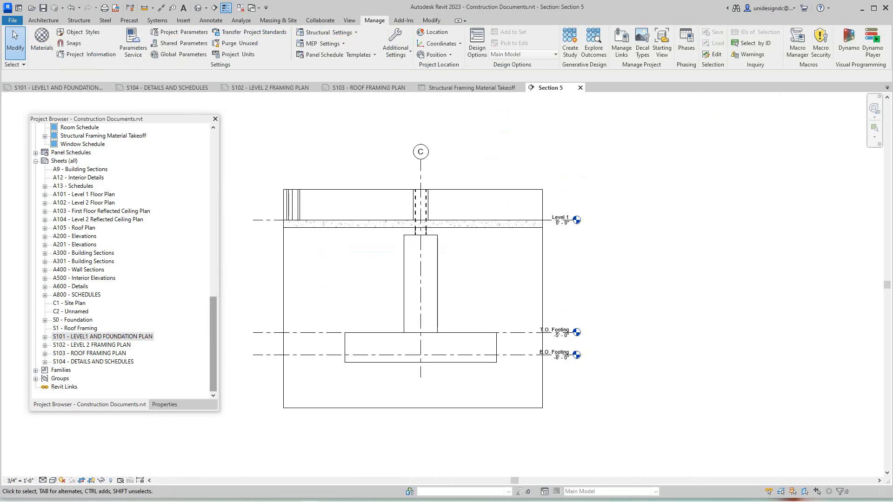
{"action": "scroll", "coordinate": [124, 260], "scroll_direction": "up", "scroll_amount": 15}
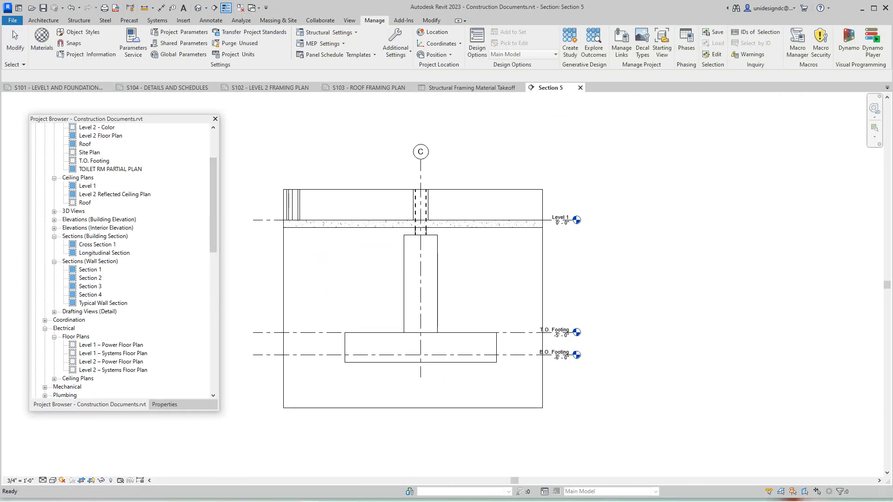
{"action": "scroll", "coordinate": [123, 260], "scroll_direction": "down", "scroll_amount": 6}
{"action": "scroll", "coordinate": [123, 260], "scroll_direction": "up", "scroll_amount": 5}
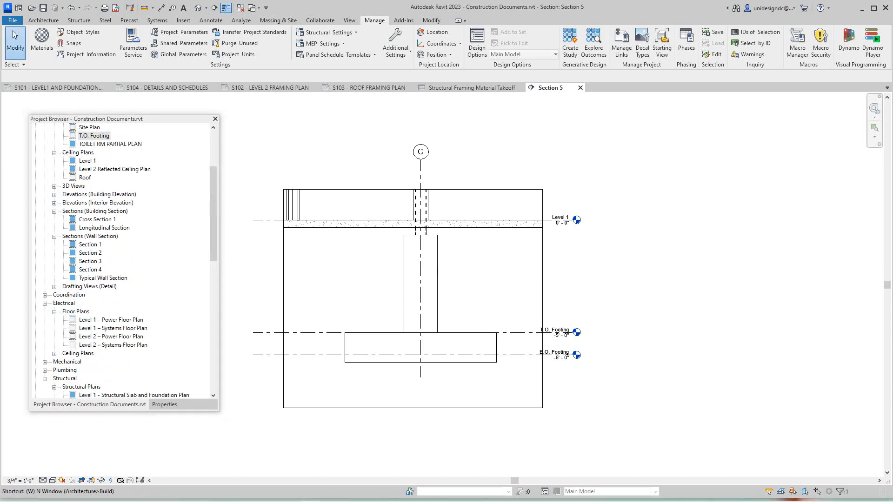
Step: Tile all open views and zoom every view to fit its window
{"action": "key", "text": "w"}
{"action": "key", "text": "t"}
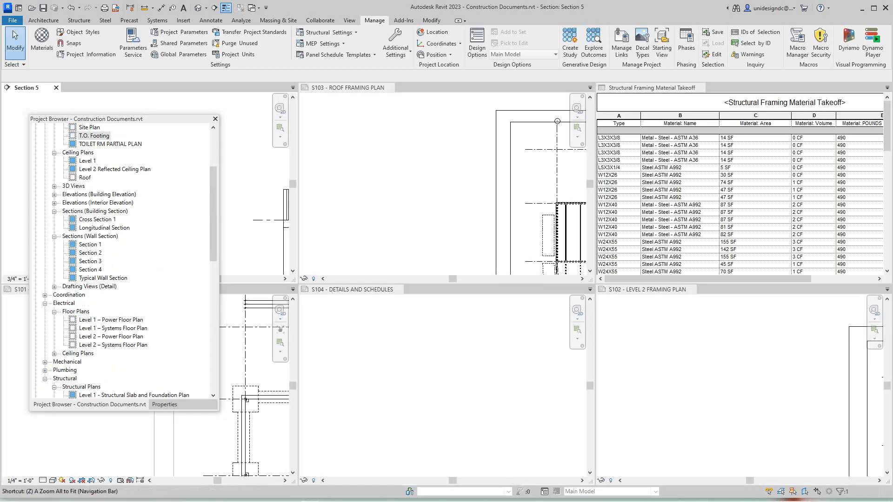
{"action": "key", "text": "z"}
{"action": "key", "text": "a"}
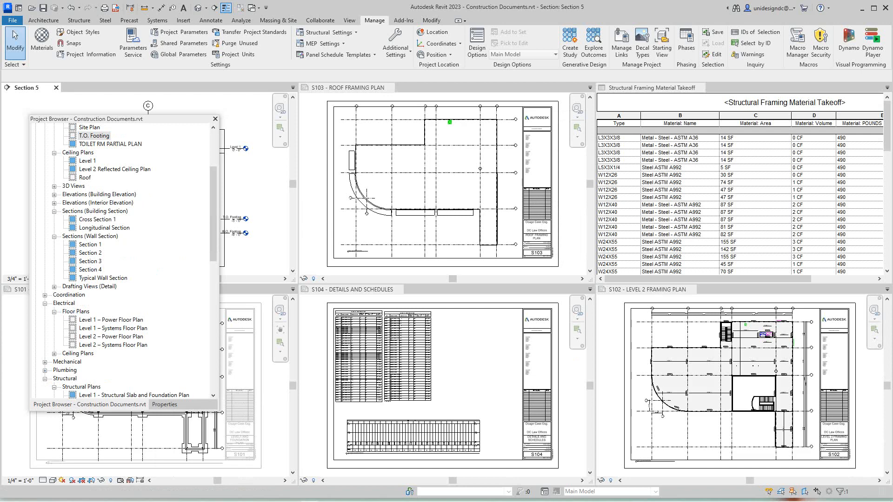
Step: Check the structural views and sheets in the Project Browser, moving the palette clear of the Section 5, S101 and S104 windows
{"action": "left_click_drag", "start_coordinate": [152, 122], "coordinate": [345, 150]}
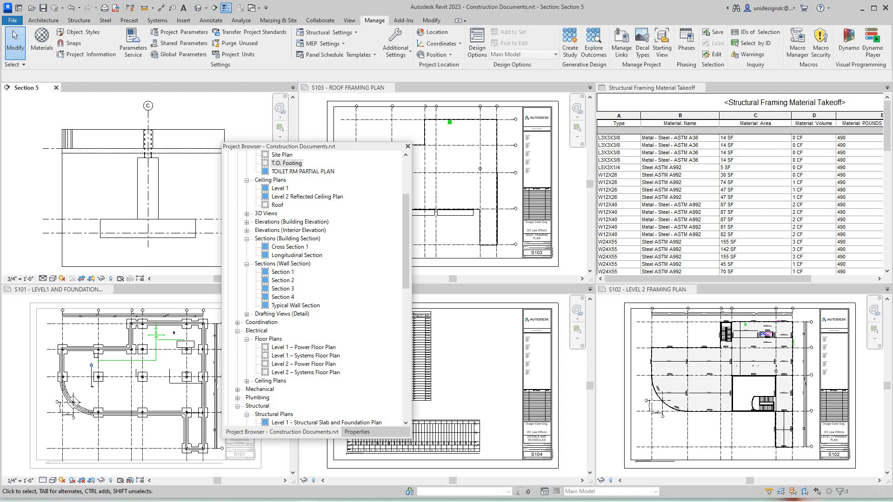
{"action": "scroll", "coordinate": [316, 288], "scroll_direction": "down", "scroll_amount": 2}
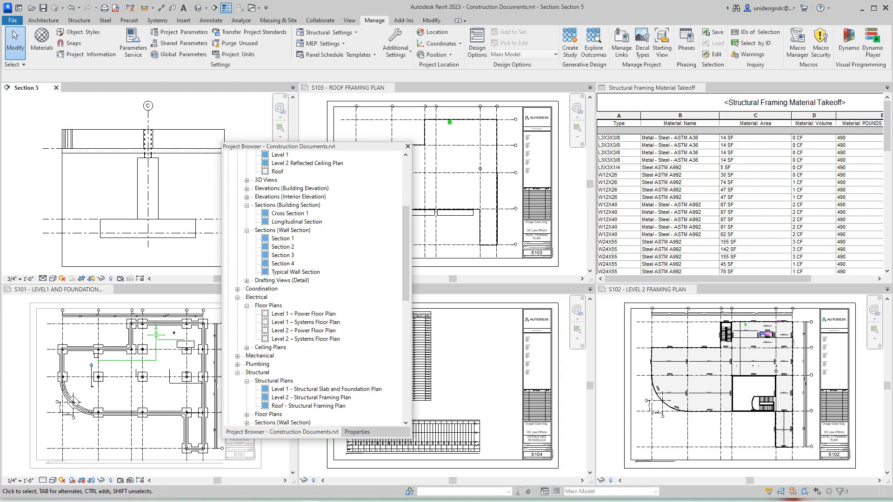
{"action": "scroll", "coordinate": [316, 289], "scroll_direction": "down", "scroll_amount": 10}
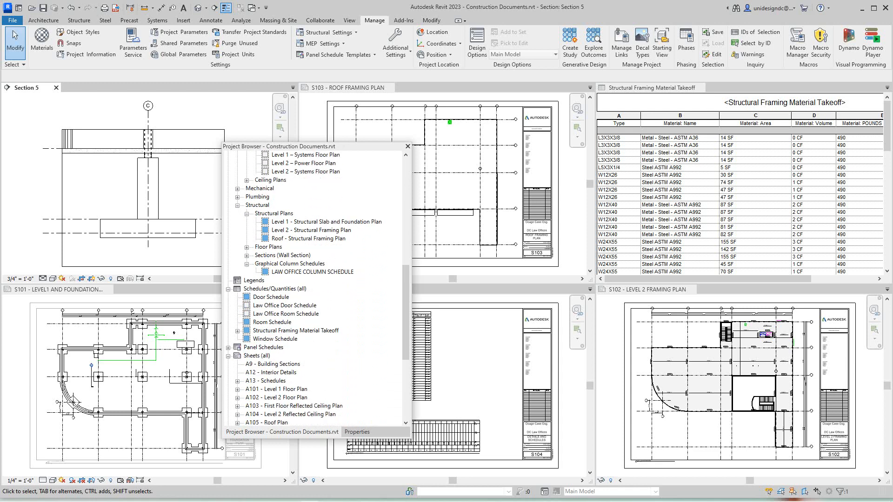
{"action": "scroll", "coordinate": [317, 288], "scroll_direction": "down", "scroll_amount": 6}
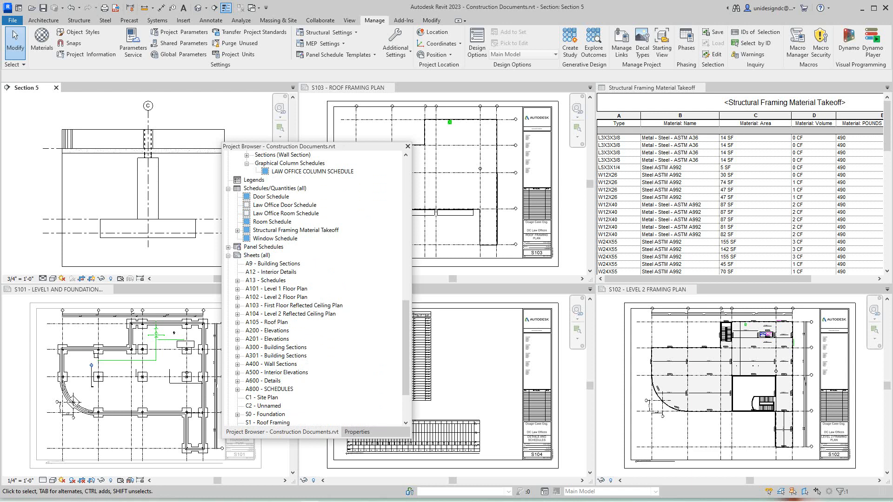
{"action": "scroll", "coordinate": [141, 265], "scroll_direction": "down", "scroll_amount": 2}
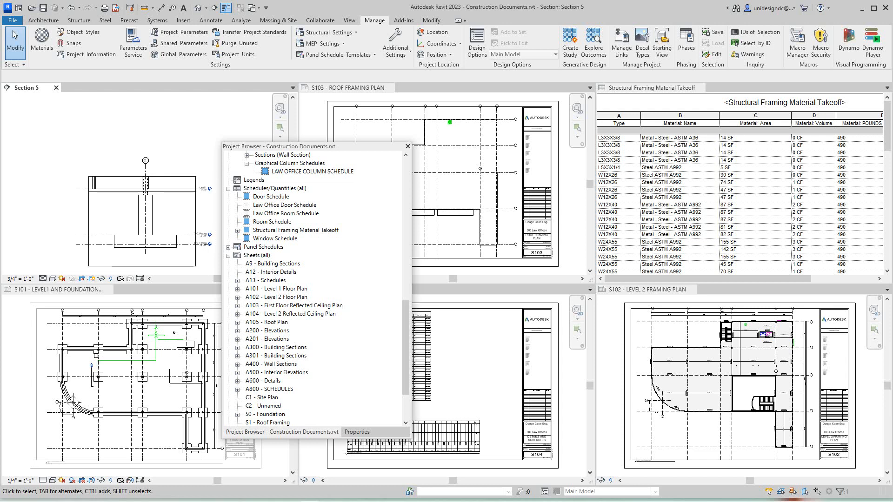
{"action": "left_click_drag", "start_coordinate": [358, 151], "coordinate": [649, 183]}
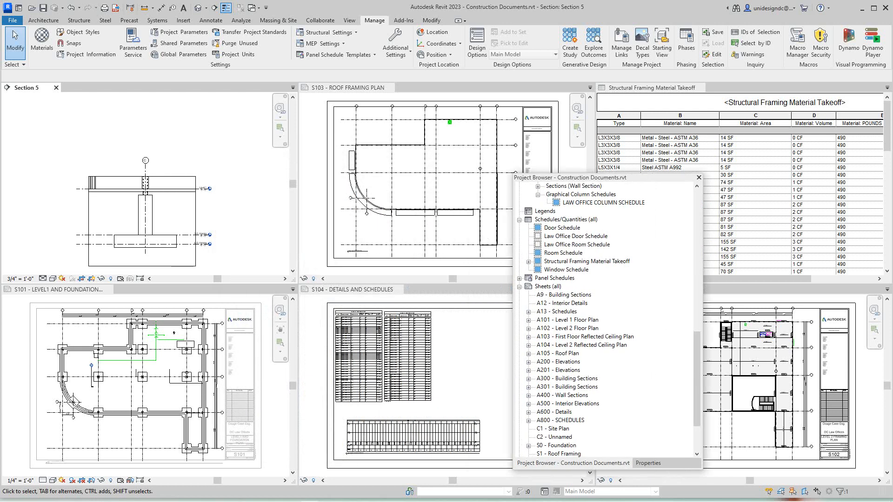
Step: Deactivate the plan view on sheet S101 and return all open views to a single tabbed window
{"action": "left_click", "coordinate": [59, 289]}
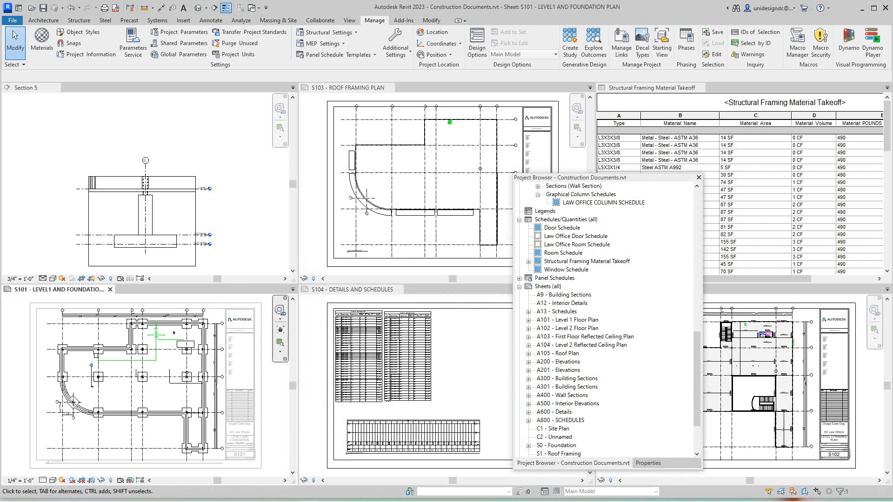
{"action": "right_click", "coordinate": [266, 360]}
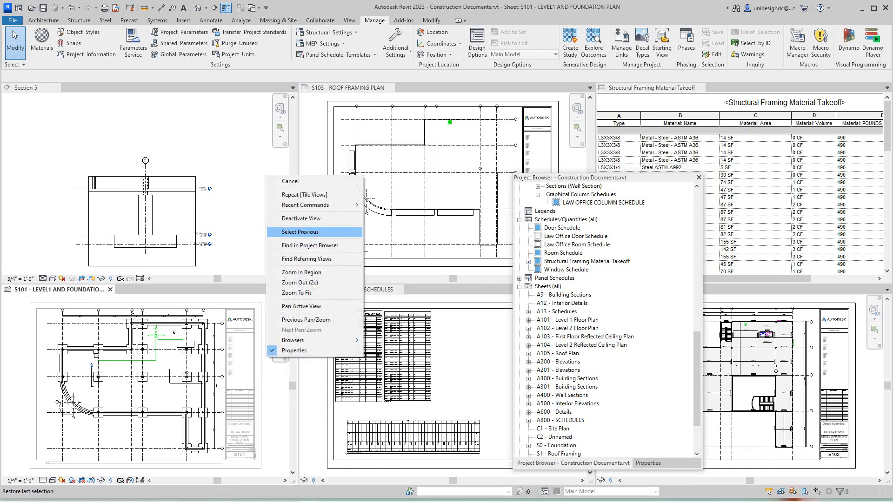
{"action": "left_click", "coordinate": [301, 218]}
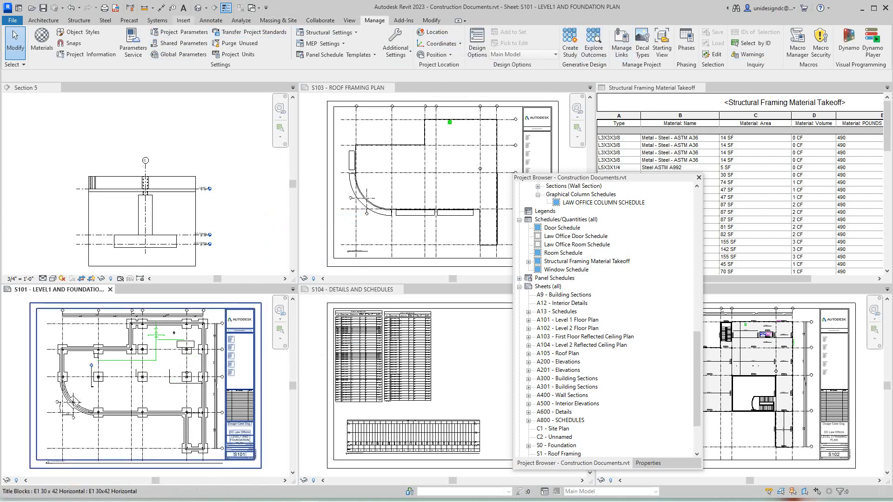
{"action": "left_click", "coordinate": [349, 20]}
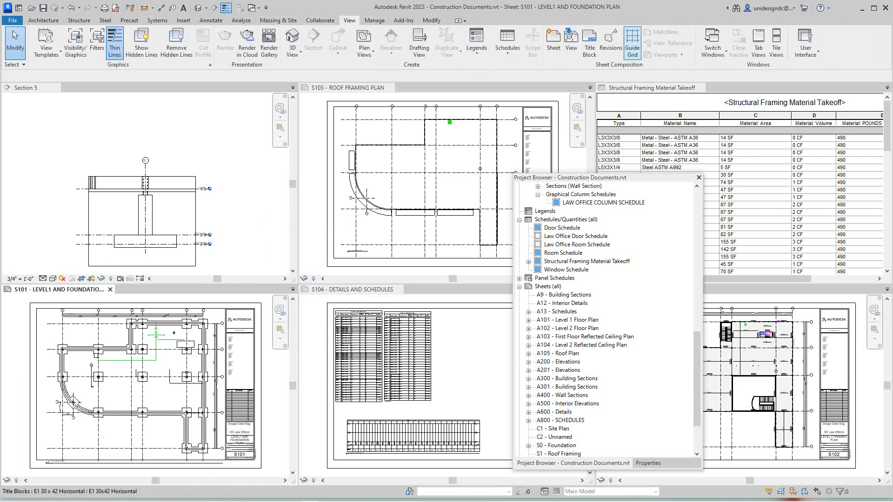
{"action": "left_click", "coordinate": [758, 44]}
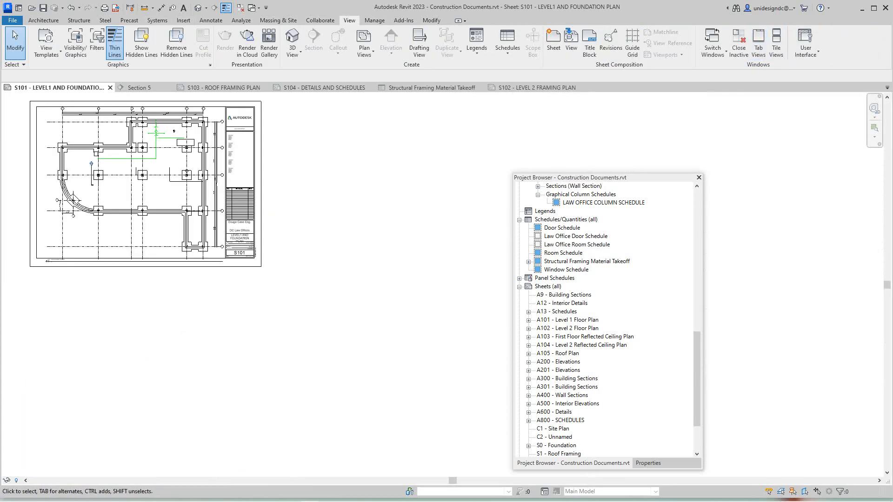
Step: Move the Project Browser to the empty area beside sheet S101 and bring its structural views into view
{"action": "scroll", "coordinate": [157, 168], "scroll_direction": "up", "scroll_amount": 8}
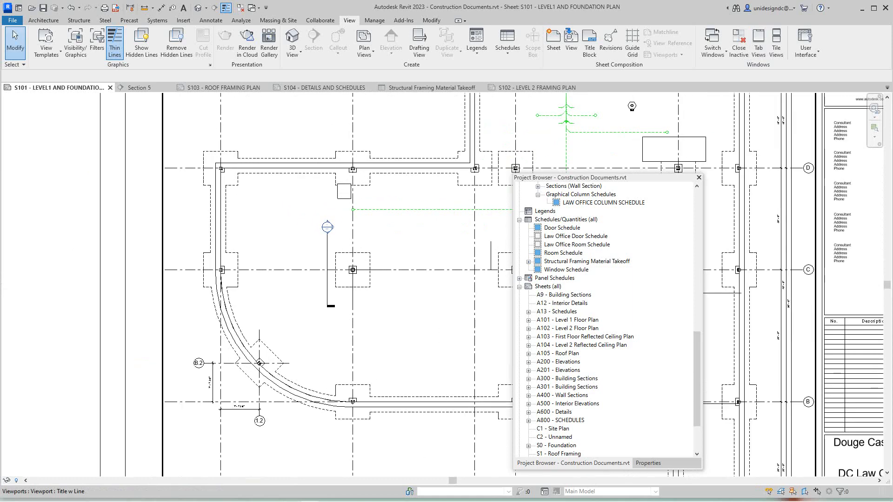
{"action": "scroll", "coordinate": [337, 231], "scroll_direction": "down", "scroll_amount": 3}
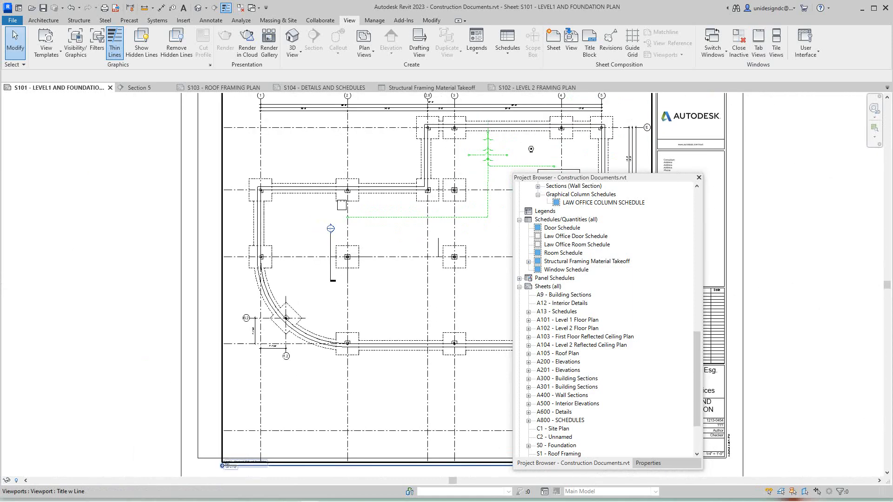
{"action": "left_click_drag", "start_coordinate": [633, 179], "coordinate": [163, 178]}
{"action": "left_click_drag", "start_coordinate": [228, 372], "coordinate": [229, 339]}
Step: Activate the foundation plan on sheet S101, check the section marker beside the footing on grid C, and reveal Section 5 in the Project Browser
{"action": "left_click", "coordinate": [242, 463]}
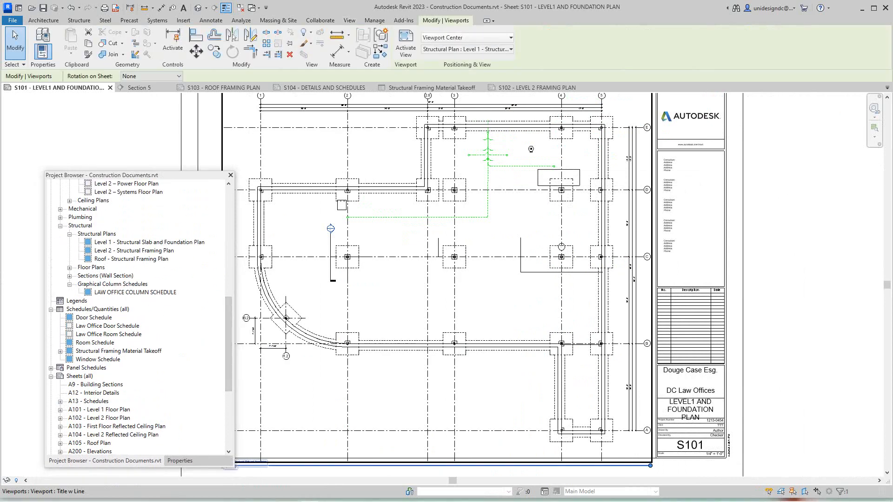
{"action": "right_click", "coordinate": [342, 238]}
{"action": "left_click", "coordinate": [372, 281]}
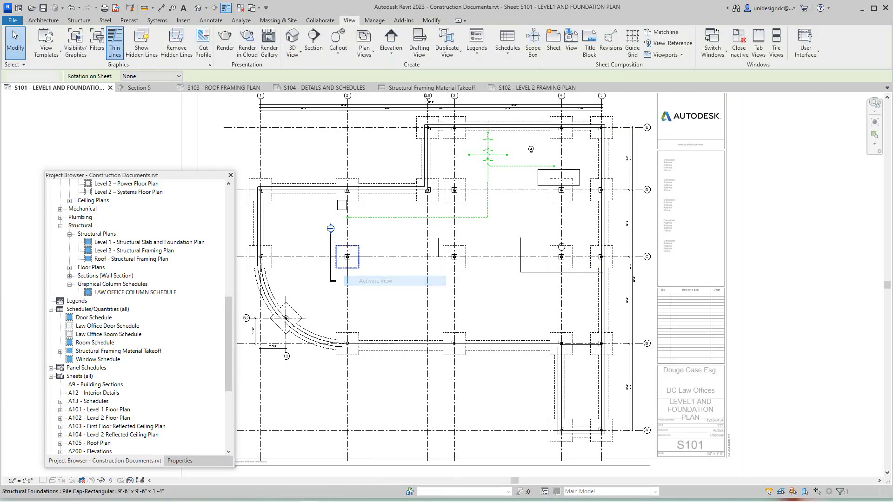
{"action": "left_click", "coordinate": [330, 252]}
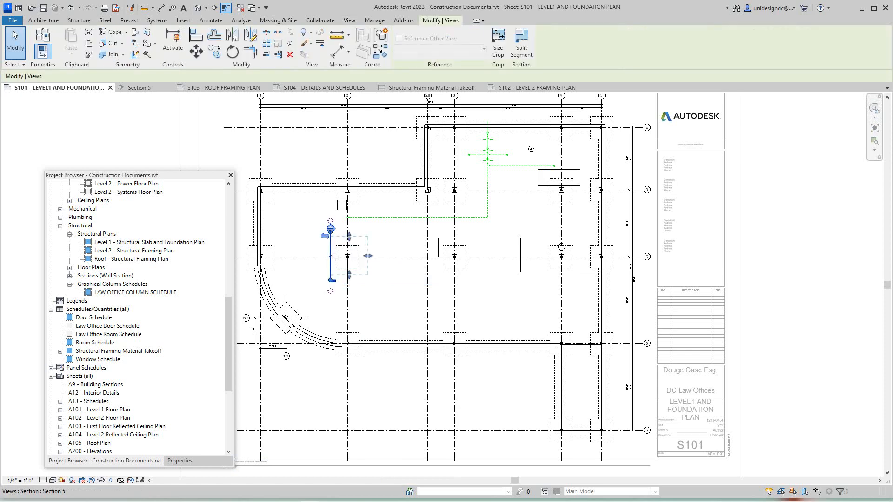
{"action": "scroll", "coordinate": [239, 343], "scroll_direction": "down", "scroll_amount": 2}
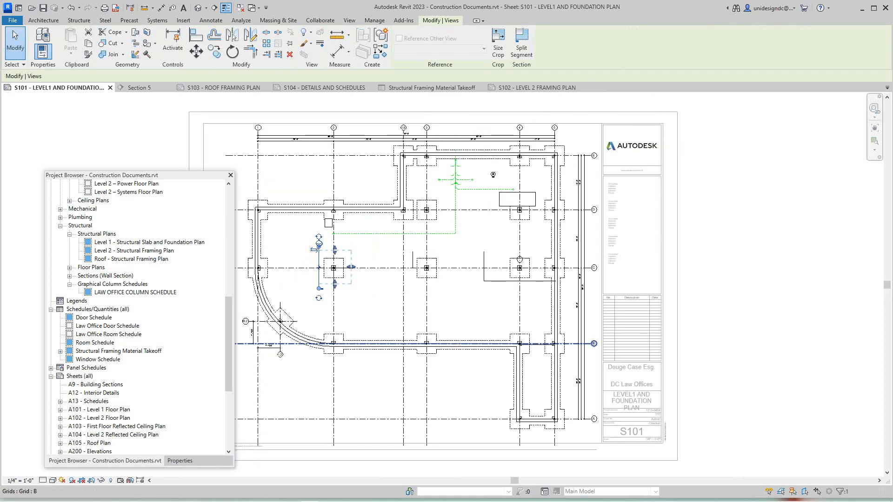
{"action": "key", "text": "Escape"}
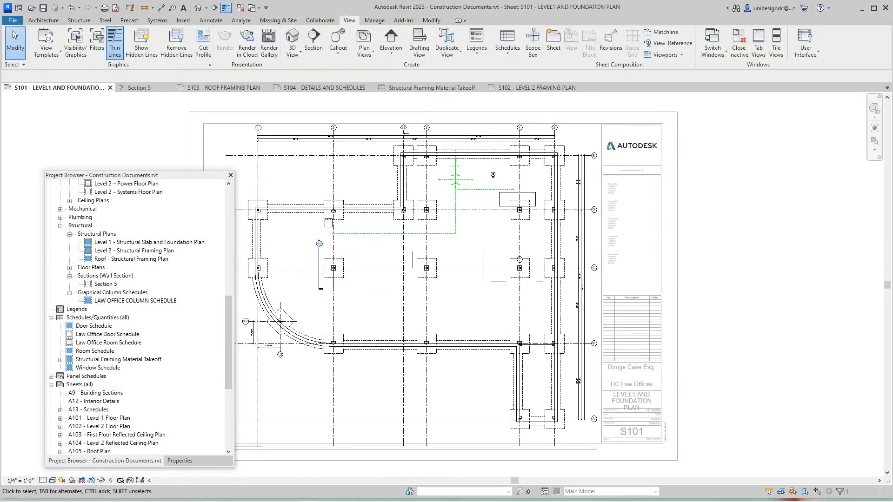
{"action": "scroll", "coordinate": [724, 219], "scroll_direction": "down", "scroll_amount": 2}
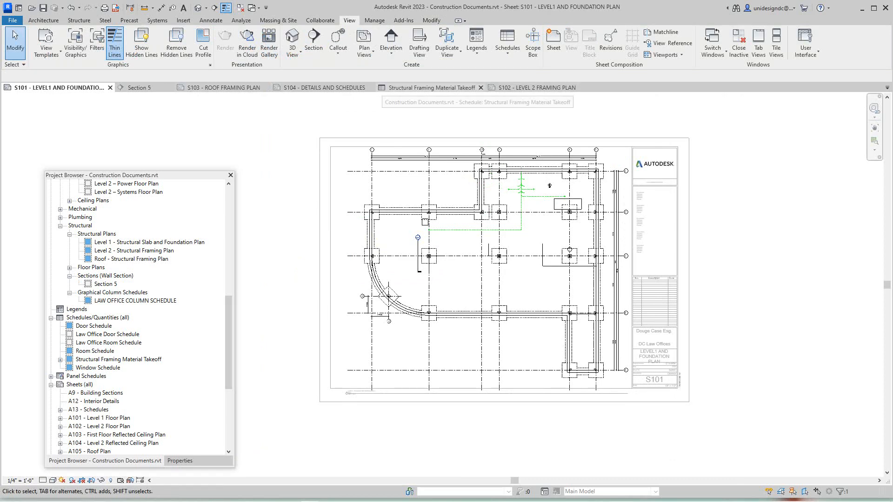
Step: Place Section 5 on sheet S104 beside the takeoff schedules, above the column schedule, and move the Project Browser clear of the sheet
{"action": "left_click", "coordinate": [324, 87]}
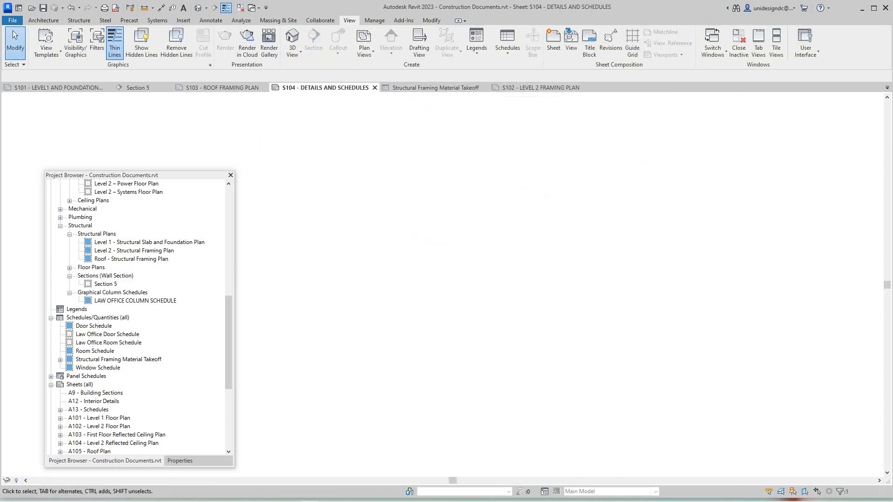
{"action": "middle_click", "coordinate": [326, 186]}
{"action": "middle_click", "coordinate": [326, 186]}
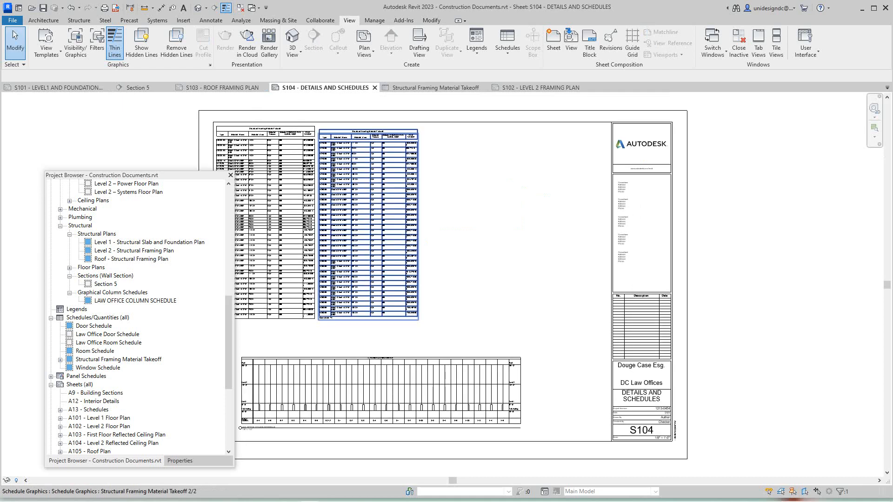
{"action": "left_click", "coordinate": [105, 284]}
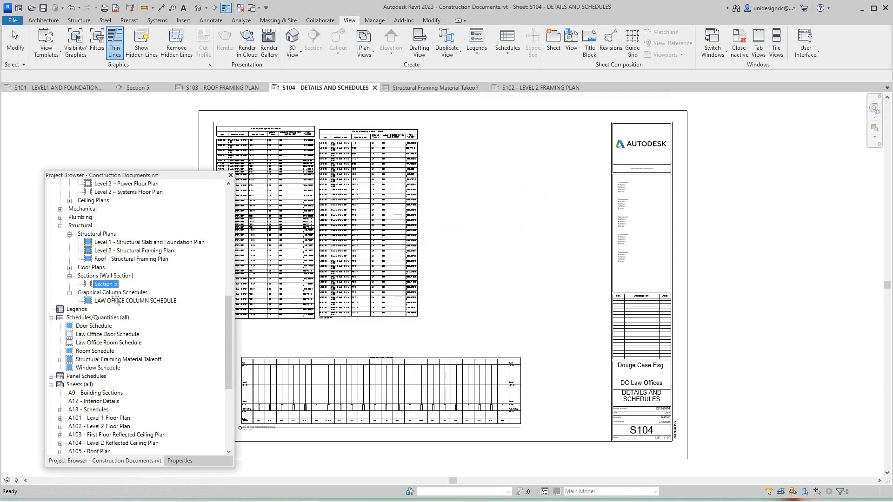
{"action": "left_click_drag", "start_coordinate": [463, 261], "coordinate": [463, 248]}
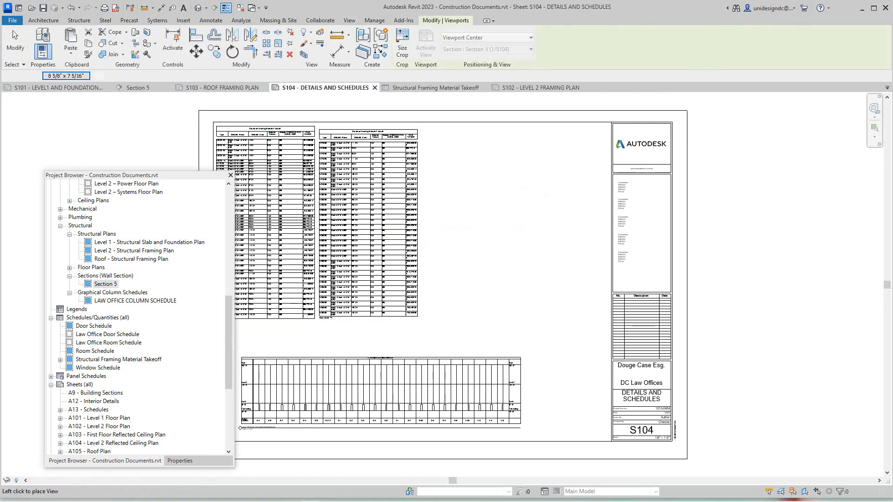
{"action": "left_click", "coordinate": [496, 271]}
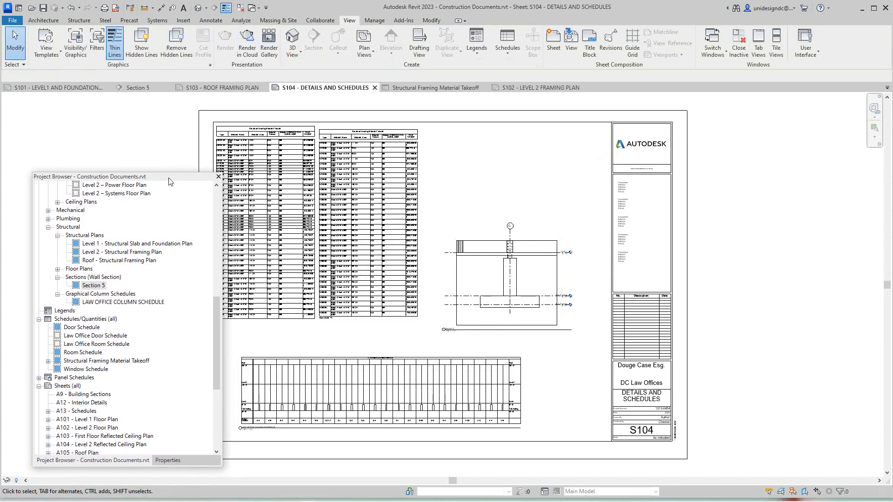
{"action": "left_click_drag", "start_coordinate": [167, 175], "coordinate": [103, 144]}
Step: Widen the ITEM WEIGHT column of the Structural Framing Material Takeoff on sheet S104 so each weight fits on one line
{"action": "scroll", "coordinate": [333, 335], "scroll_direction": "up", "scroll_amount": 5}
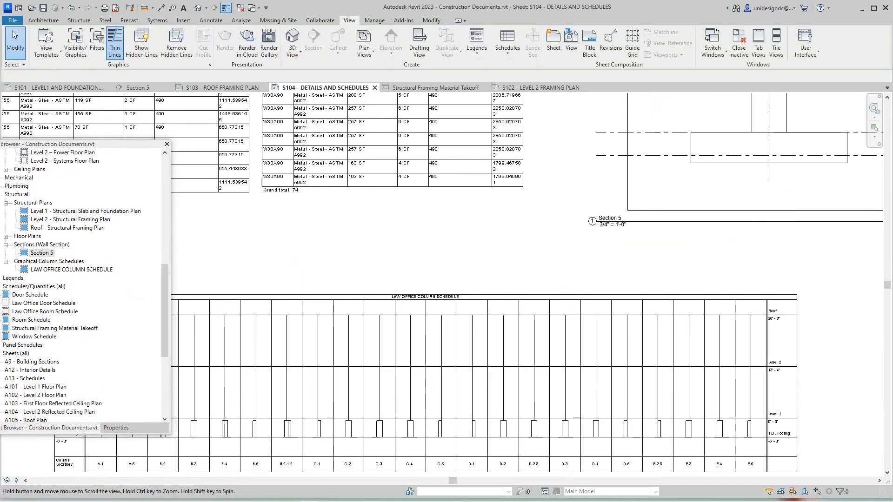
{"action": "middle_click_drag", "start_coordinate": [474, 182], "coordinate": [503, 362]}
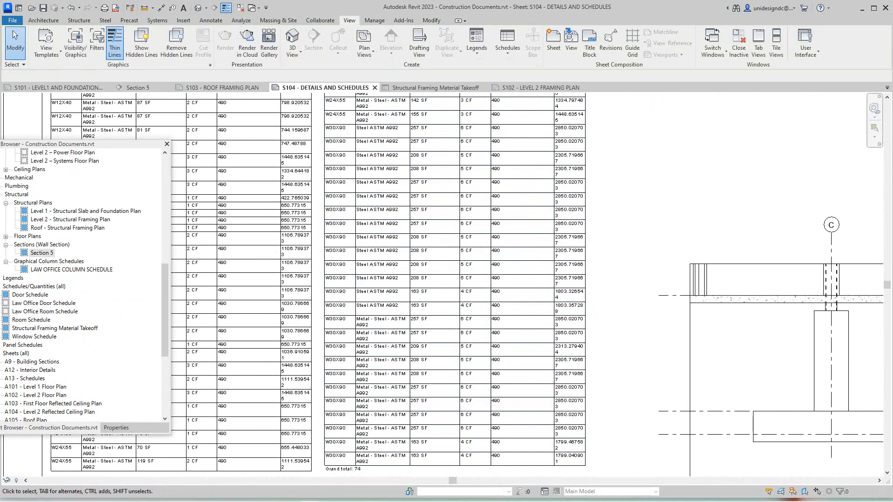
{"action": "scroll", "coordinate": [502, 362], "scroll_direction": "down", "scroll_amount": 2}
{"action": "left_click", "coordinate": [503, 362]}
{"action": "scroll", "coordinate": [542, 189], "scroll_direction": "up", "scroll_amount": 4}
{"action": "middle_click_drag", "start_coordinate": [542, 189], "coordinate": [542, 271]}
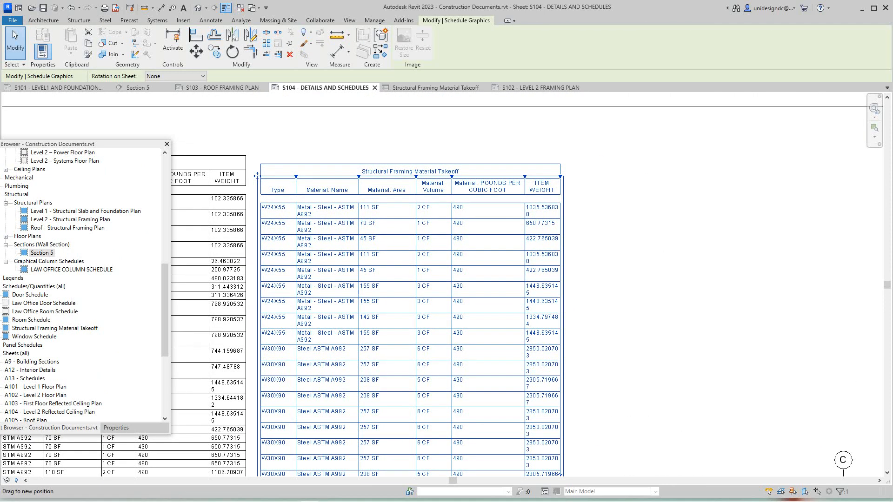
{"action": "left_click_drag", "start_coordinate": [256, 175], "coordinate": [273, 176]}
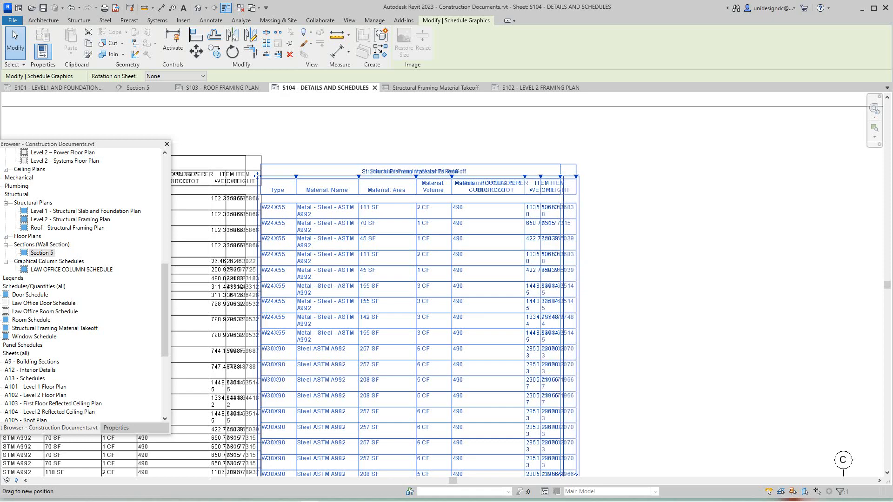
{"action": "left_click_drag", "start_coordinate": [540, 177], "coordinate": [540, 176]}
{"action": "left_click", "coordinate": [257, 177]}
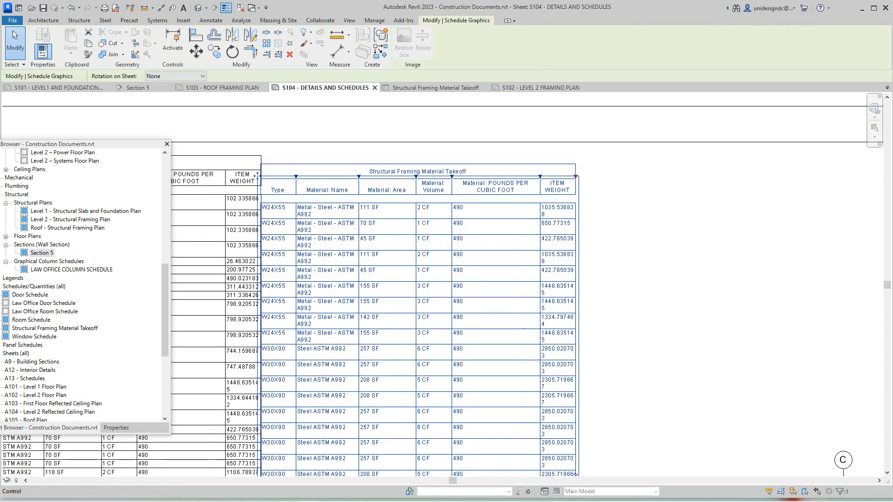
{"action": "left_click_drag", "start_coordinate": [576, 177], "coordinate": [612, 176]}
{"action": "scroll", "coordinate": [653, 227], "scroll_direction": "down", "scroll_amount": 2}
{"action": "middle_click", "coordinate": [654, 227]}
{"action": "middle_click", "coordinate": [654, 227]}
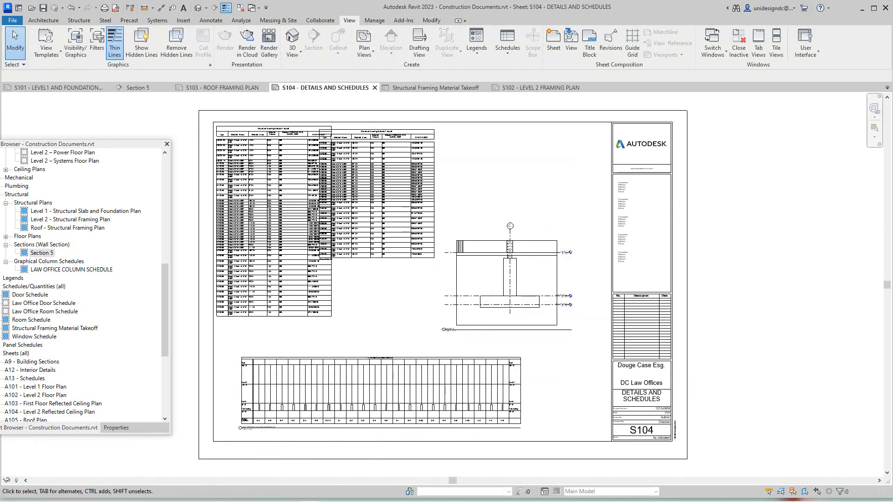
Step: Move the second segment of the Structural Framing Material Takeoff clear of the first segment and line up their top edges
{"action": "left_click", "coordinate": [434, 202]}
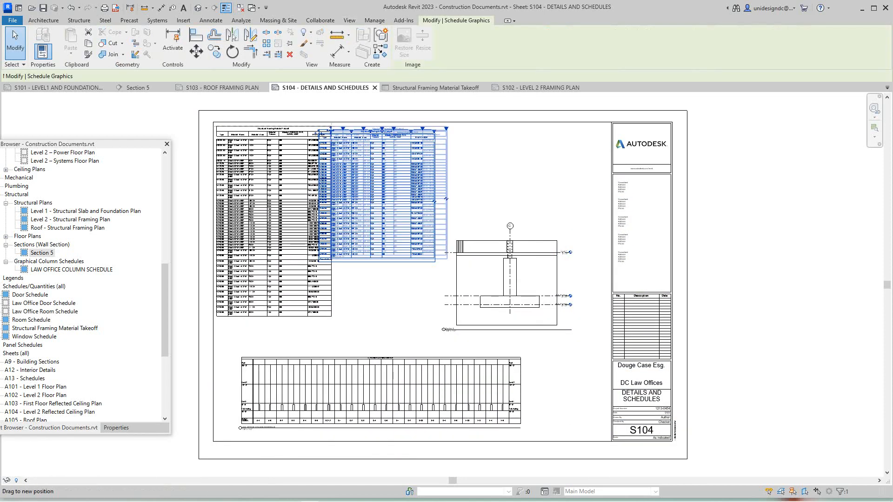
{"action": "left_click_drag", "start_coordinate": [446, 199], "coordinate": [423, 214]}
{"action": "key", "text": "Escape"}
{"action": "left_click", "coordinate": [433, 196]}
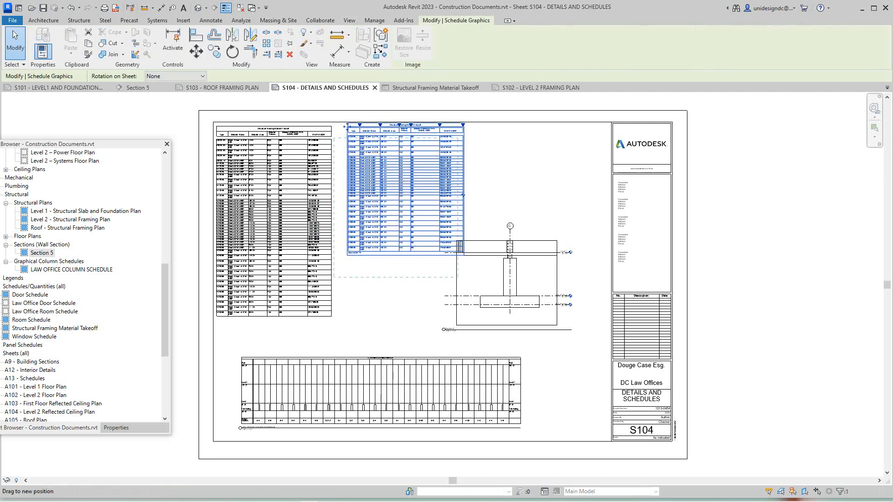
{"action": "left_click_drag", "start_coordinate": [333, 136], "coordinate": [337, 131]}
{"action": "key", "text": "Escape"}
Step: Move the Section 5 viewport on sheet S104 away from the takeoff schedule, toward the title block
{"action": "scroll", "coordinate": [568, 301], "scroll_direction": "up", "scroll_amount": 1}
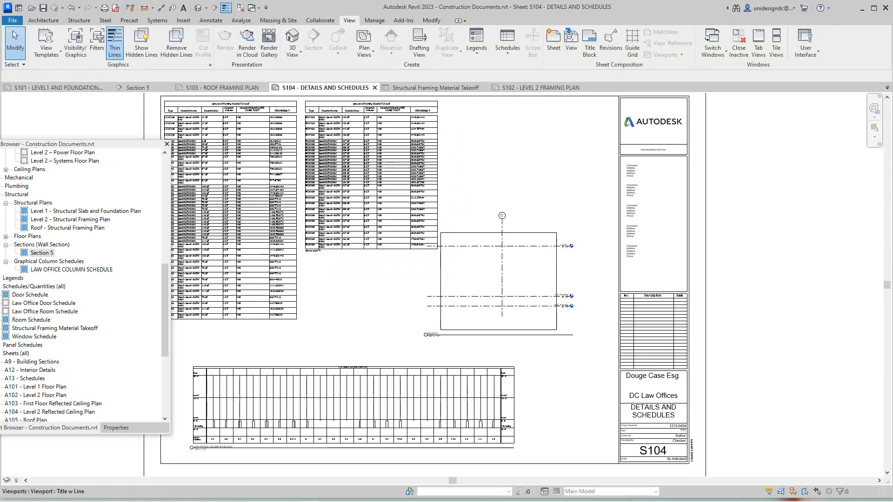
{"action": "scroll", "coordinate": [567, 300], "scroll_direction": "up", "scroll_amount": 1}
{"action": "scroll", "coordinate": [566, 362], "scroll_direction": "down", "scroll_amount": 1}
{"action": "left_click_drag", "start_coordinate": [550, 320], "coordinate": [587, 320]}
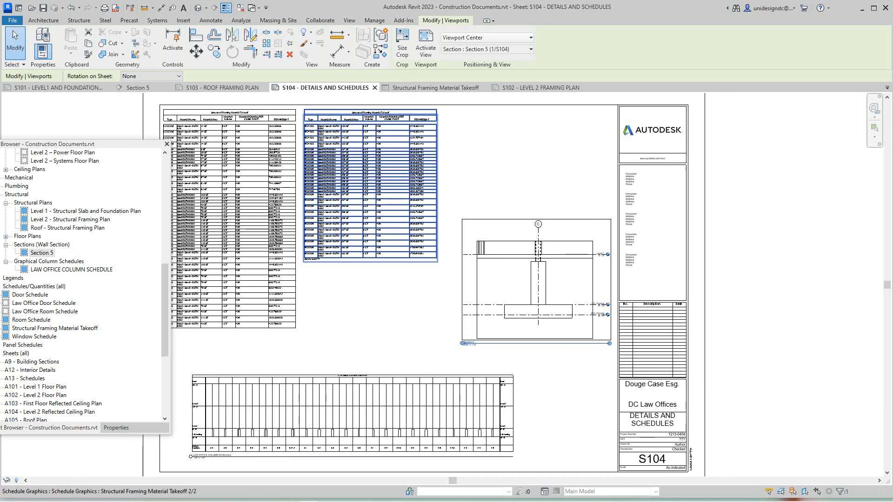
Step: Examine both segments of the Structural Framing Material Takeoff and the overall layout of sheet S104
{"action": "scroll", "coordinate": [361, 374], "scroll_direction": "down", "scroll_amount": 1}
{"action": "scroll", "coordinate": [281, 196], "scroll_direction": "up", "scroll_amount": 5}
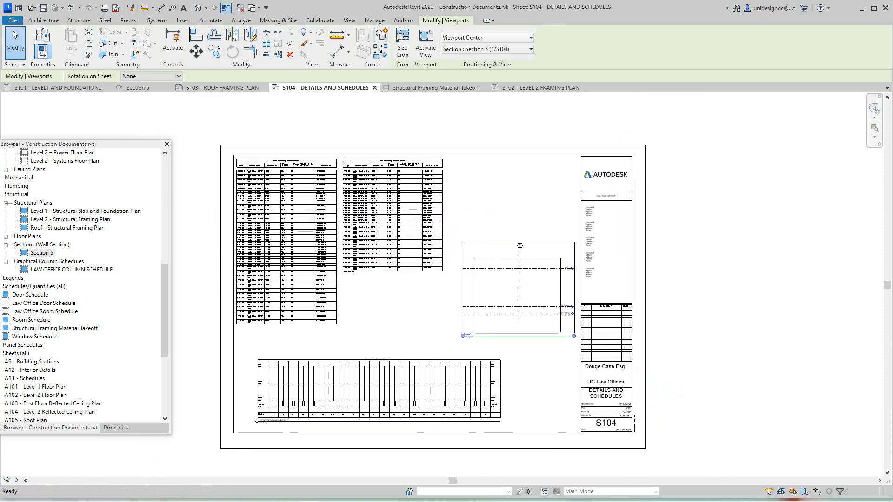
{"action": "middle_click_drag", "start_coordinate": [282, 200], "coordinate": [416, 192]}
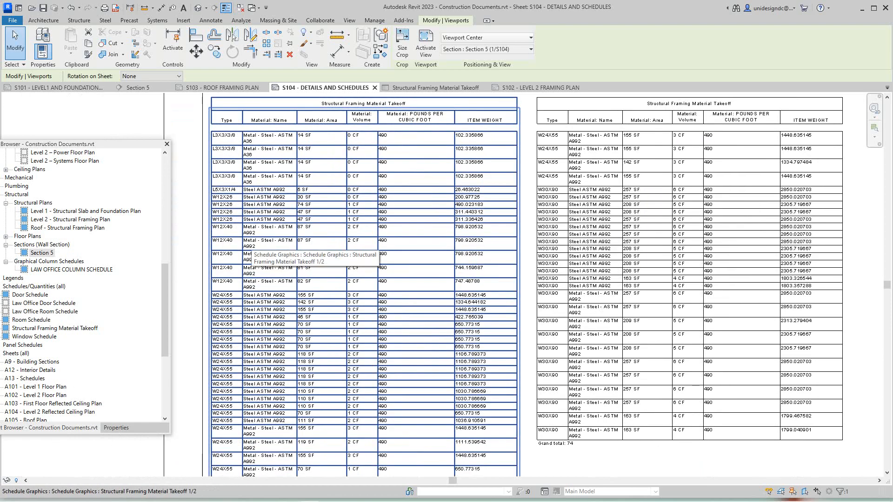
{"action": "scroll", "coordinate": [226, 257], "scroll_direction": "up", "scroll_amount": 2}
{"action": "scroll", "coordinate": [226, 257], "scroll_direction": "down", "scroll_amount": 3}
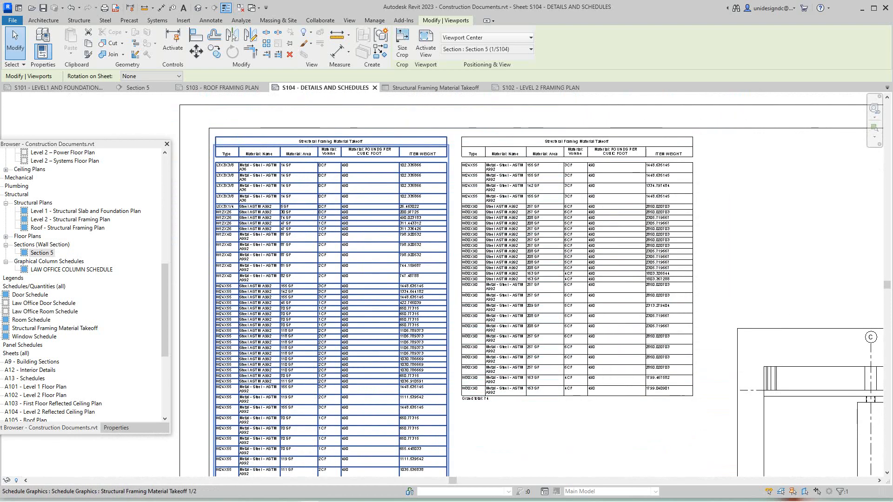
{"action": "middle_click_drag", "start_coordinate": [226, 256], "coordinate": [240, 140]}
{"action": "scroll", "coordinate": [262, 392], "scroll_direction": "up", "scroll_amount": 3}
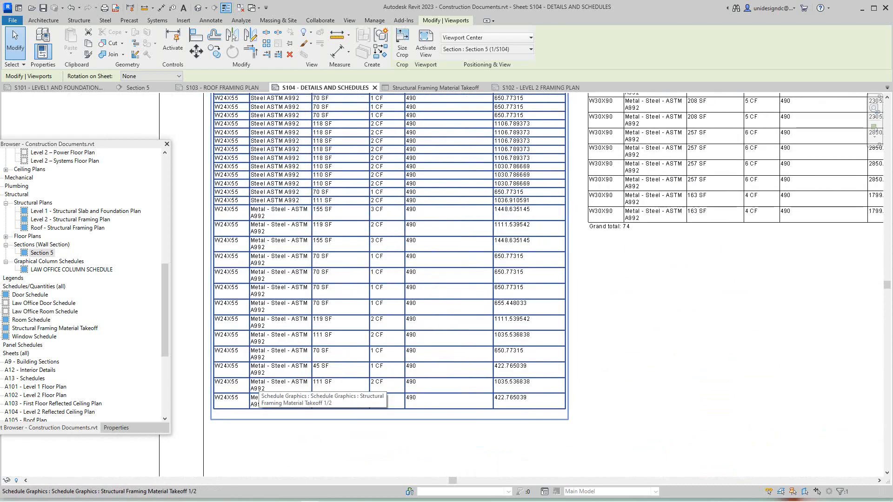
{"action": "scroll", "coordinate": [261, 392], "scroll_direction": "down", "scroll_amount": 2}
{"action": "middle_click_drag", "start_coordinate": [261, 392], "coordinate": [255, 408]}
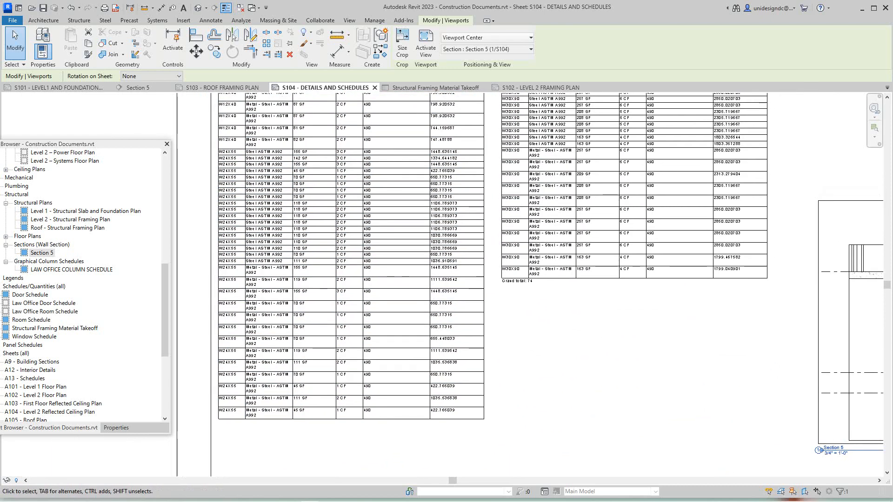
{"action": "scroll", "coordinate": [558, 375], "scroll_direction": "down", "scroll_amount": 3}
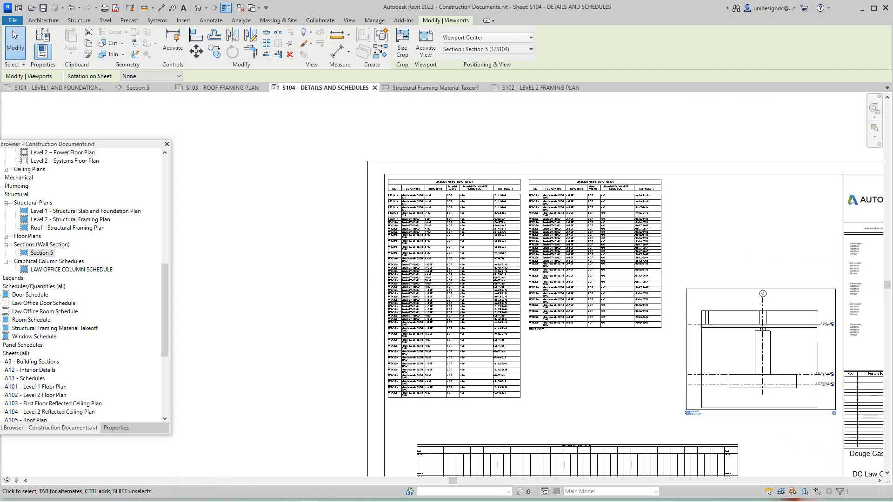
{"action": "middle_click_drag", "start_coordinate": [558, 375], "coordinate": [466, 390]}
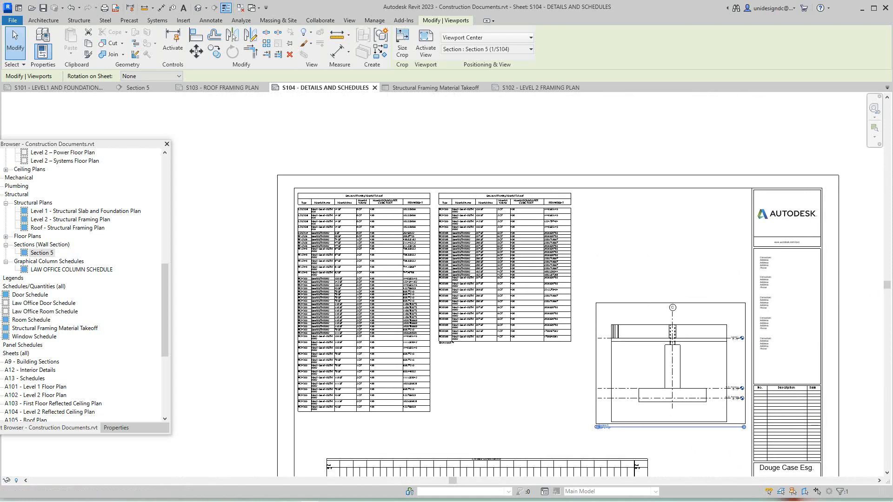
Step: Tile all open views and sheets and zoom each one to fit its window
{"action": "key", "text": "w"}
{"action": "key", "text": "t"}
{"action": "key", "text": "z"}
{"action": "key", "text": "a"}
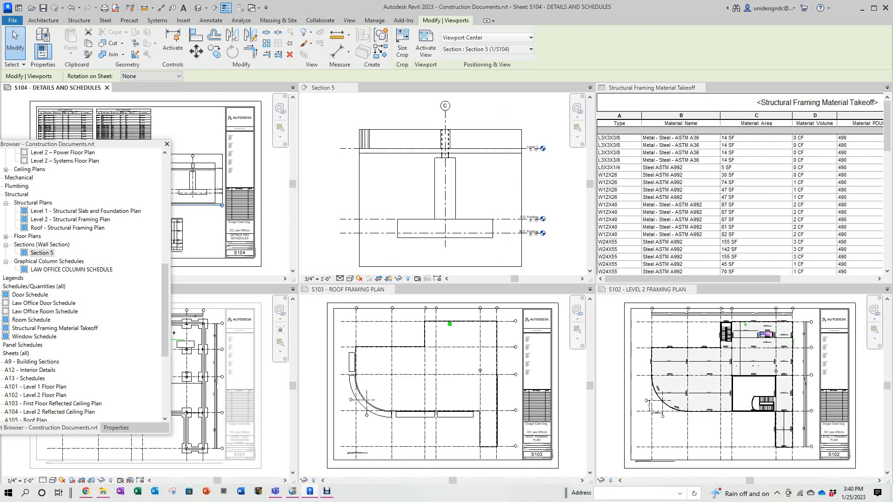
{"action": "left_click", "coordinate": [327, 491]}
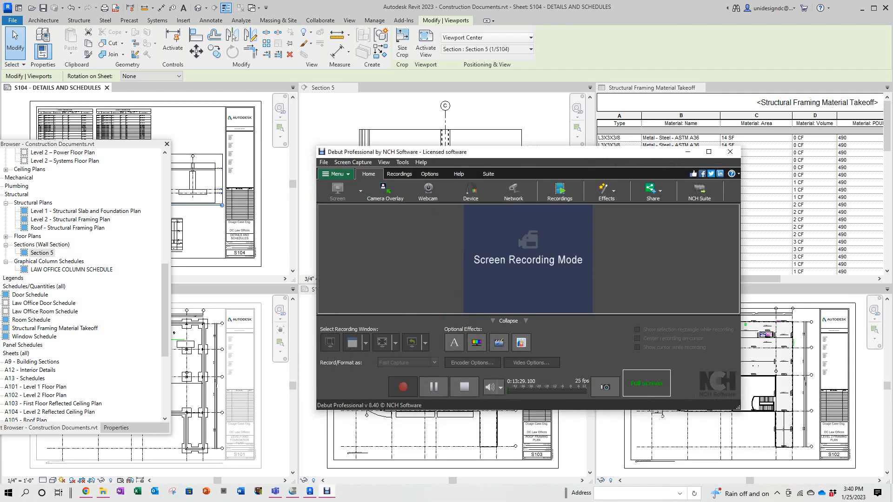